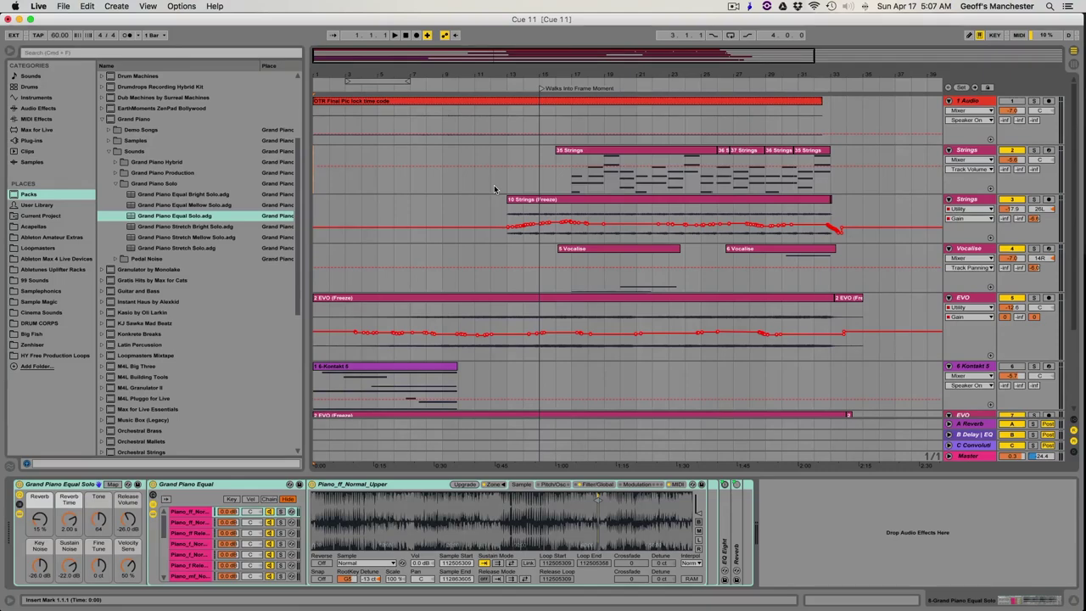
# Hide the browser so the arrangement fills the full window width
pyautogui.scroll(-5, 489, 209)
pyautogui.scroll(5, 489, 209)
pyautogui.click(13, 48)
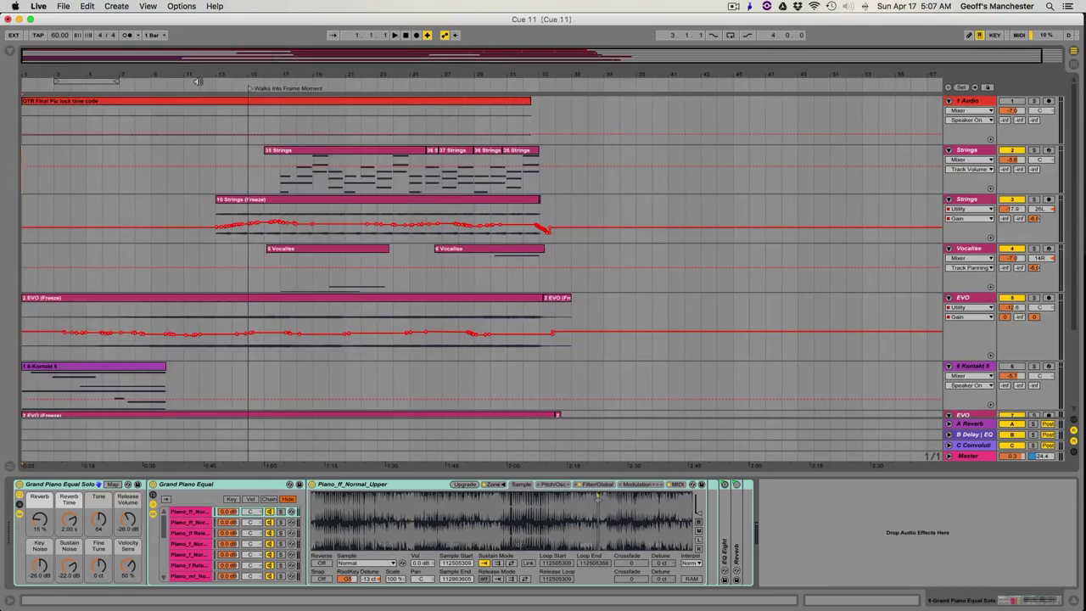
# Play the arrangement from bar 1 on the Vocalise track and look over all its tracks during playback
pyautogui.click(23, 251)
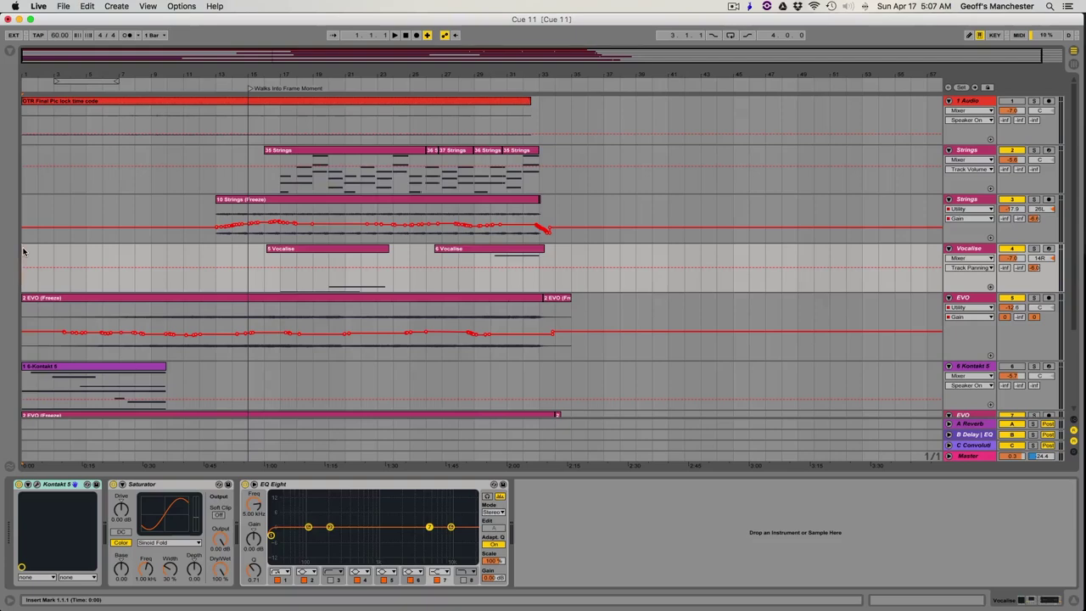
pyautogui.press('space')
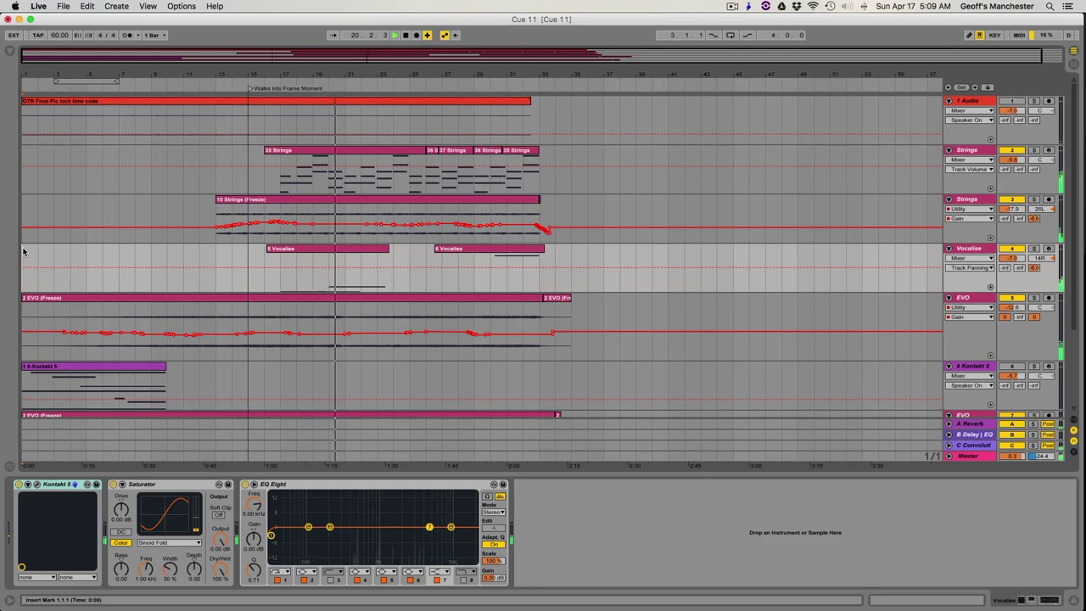
pyautogui.scroll(-2, 123, 311)
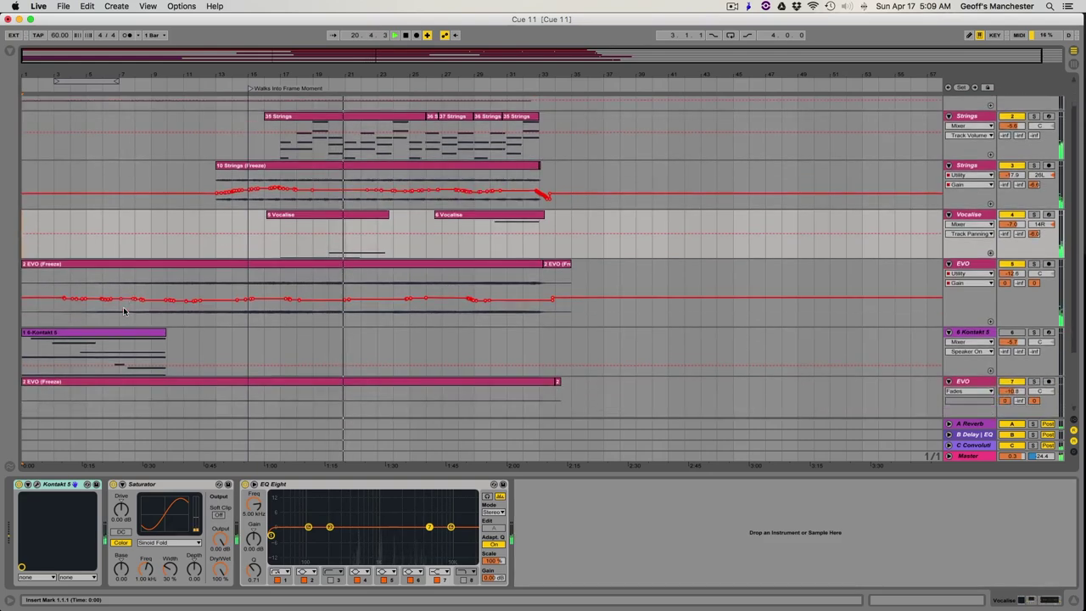
pyautogui.scroll(-4, 123, 311)
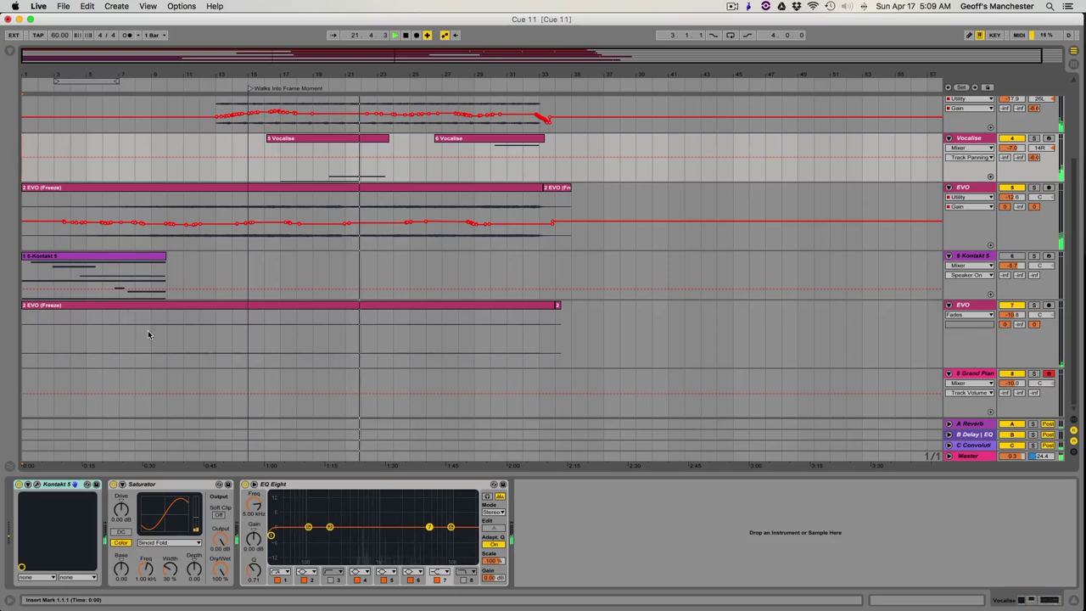
pyautogui.scroll(6, 149, 334)
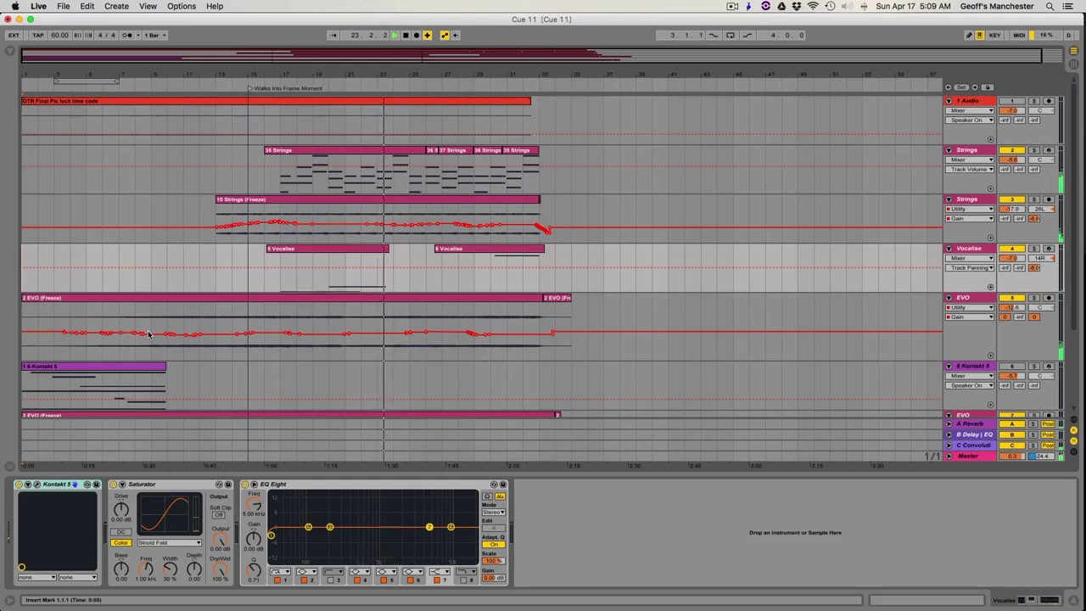
pyautogui.scroll(-2, 376, 336)
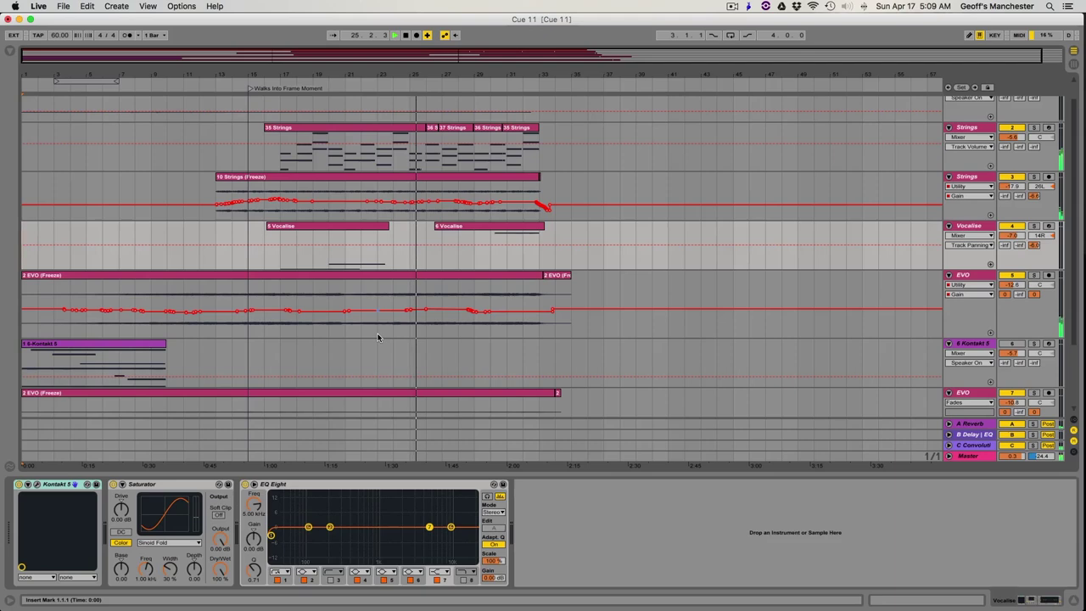
pyautogui.scroll(2, 378, 338)
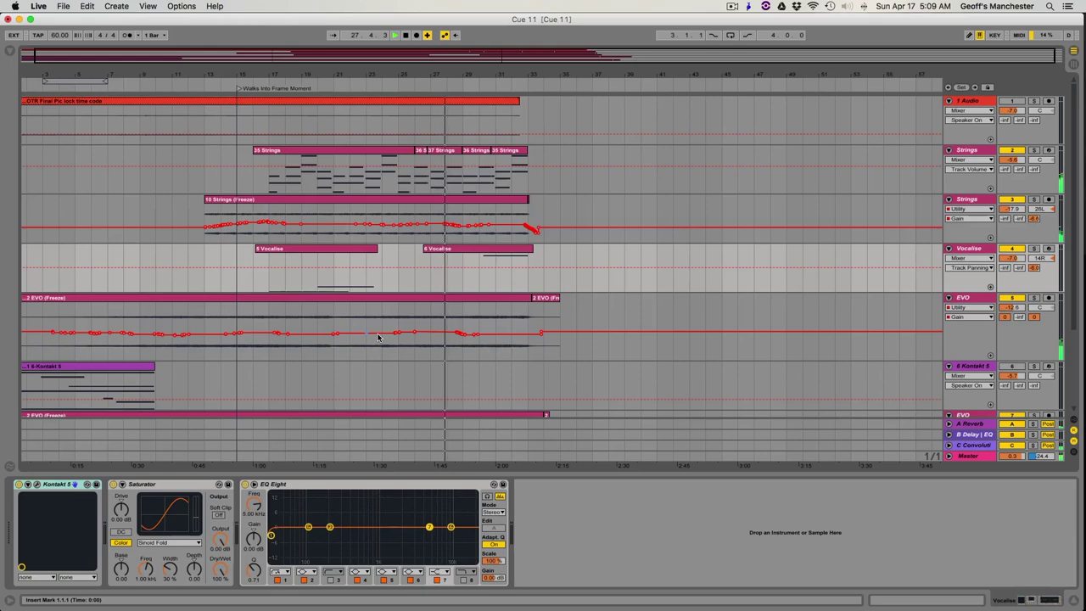
# Show the film's video window during playback, hide it again and stop playback at the end of the cue
pyautogui.press('super+alt+v')
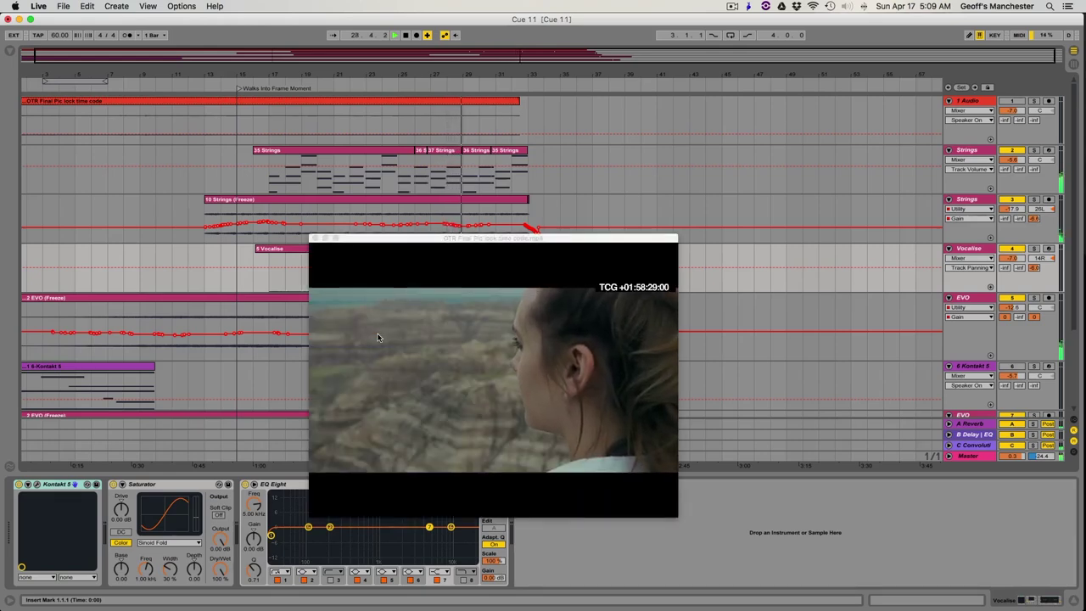
pyautogui.press('super+alt+v')
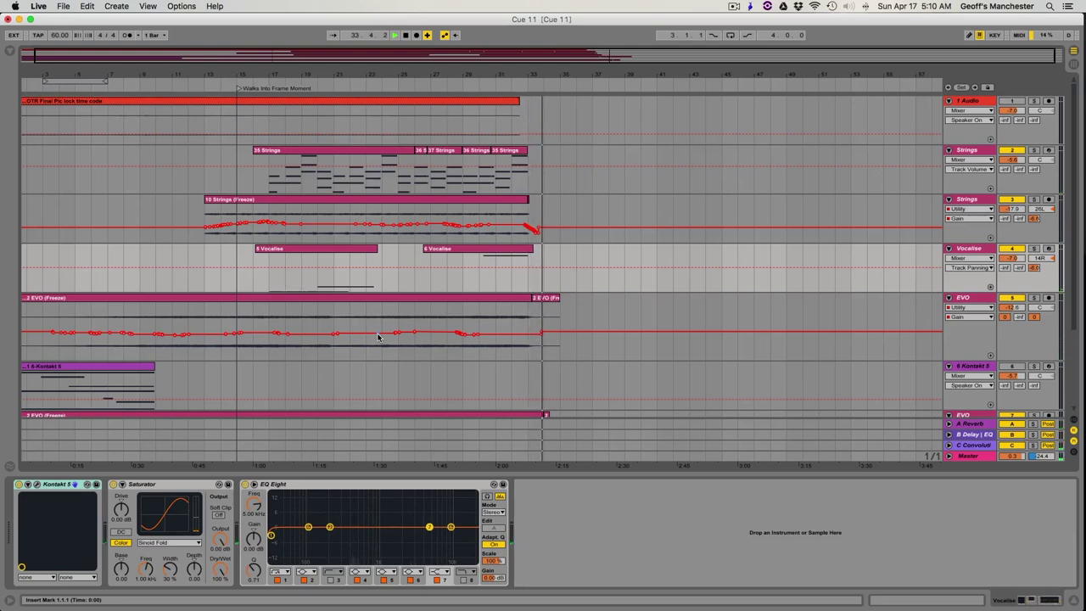
pyautogui.press('space')
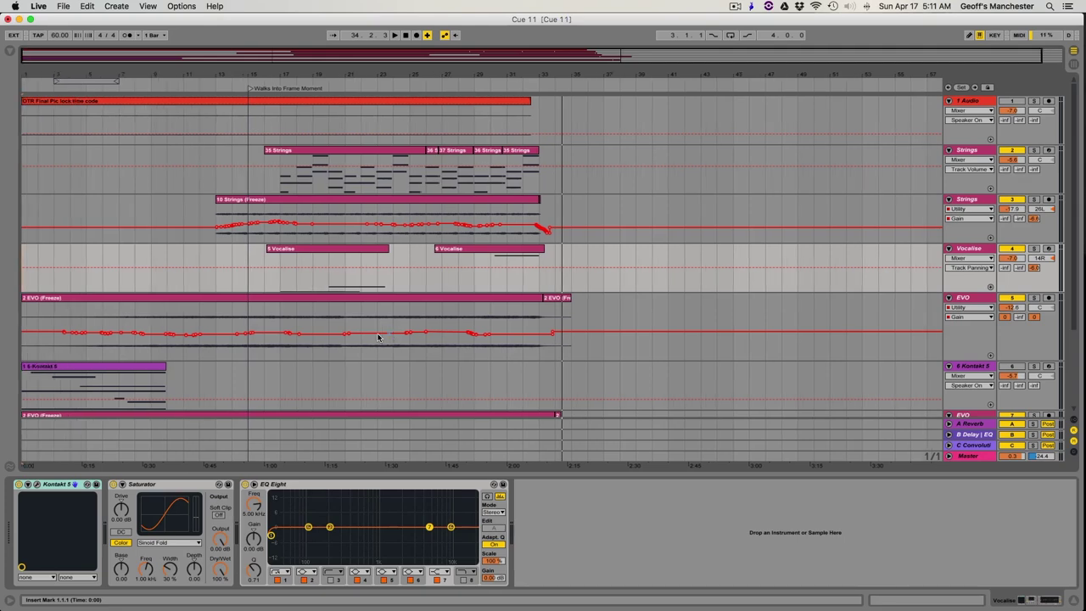
# Examine the device chains of the two EVO tracks
pyautogui.scroll(-5, 378, 336)
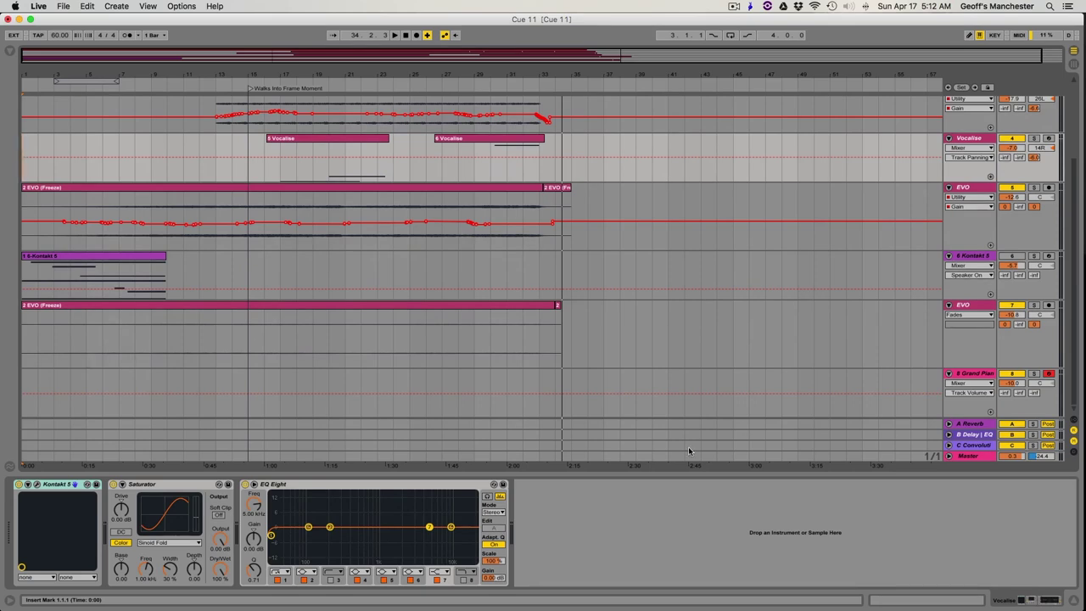
pyautogui.click(963, 311)
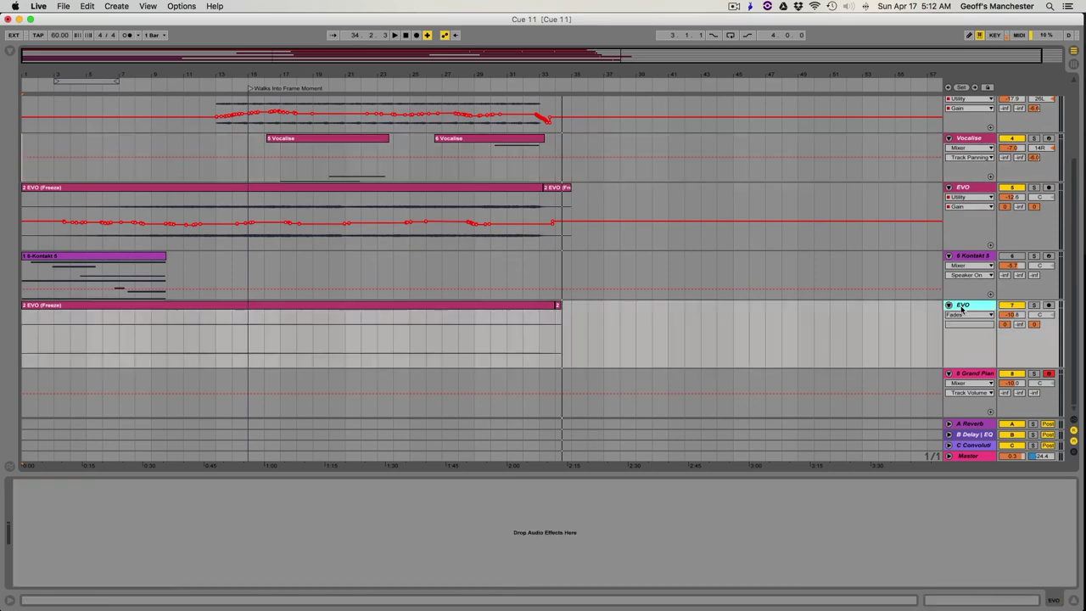
pyautogui.click(965, 186)
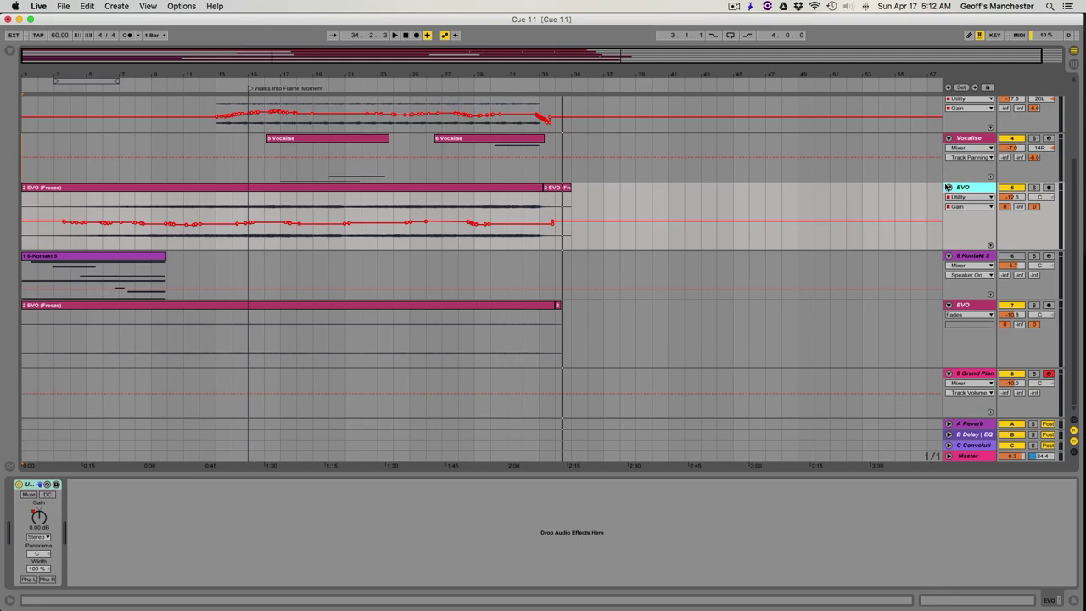
# Open the Kontakt 5 instrument window of the 6 Kontakt 5 track and move it clear of the clips
pyautogui.click(968, 256)
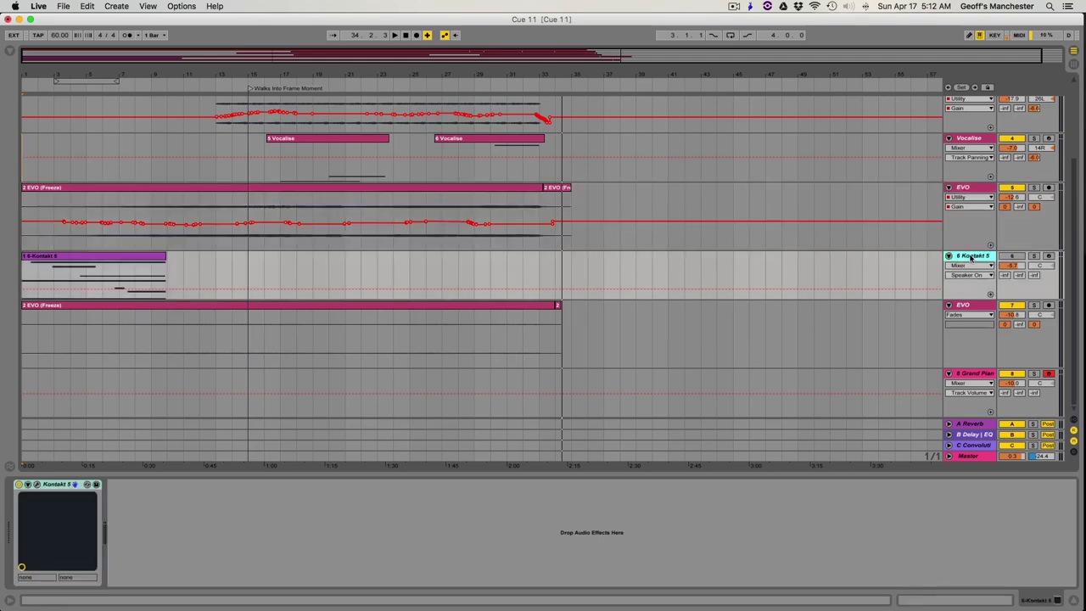
pyautogui.click(36, 484)
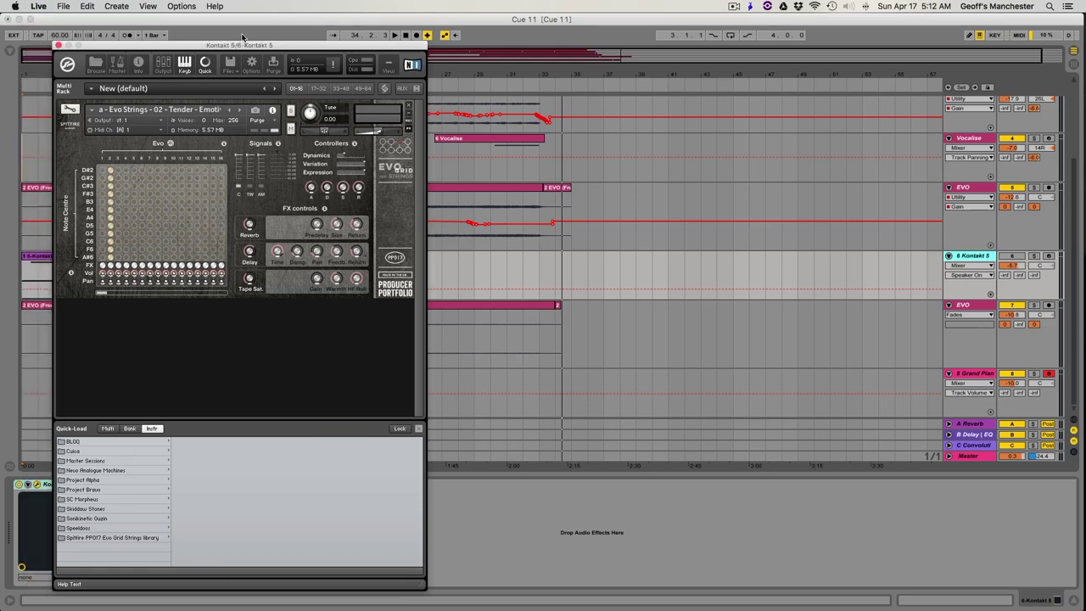
pyautogui.moveTo(164, 49); pyautogui.dragTo(596, 38)
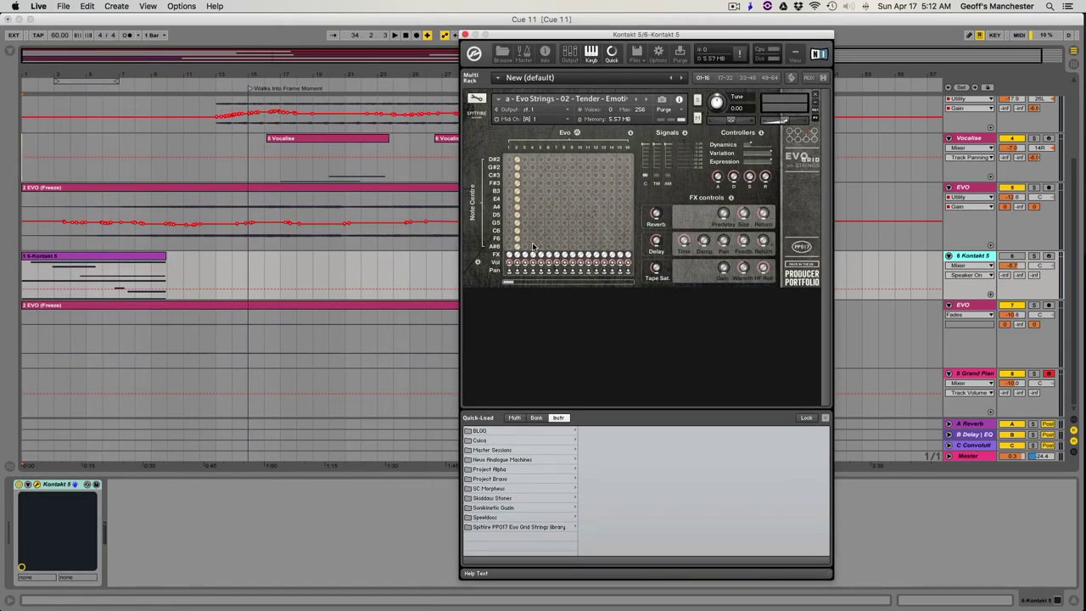
# Activate and arm the 6 Kontakt 5 track, and display Kontakt's on-screen keyboard for the Evo Strings patch before closing the plug-in window
pyautogui.moveTo(507, 283); pyautogui.dragTo(456, 295)
pyautogui.click(1011, 260)
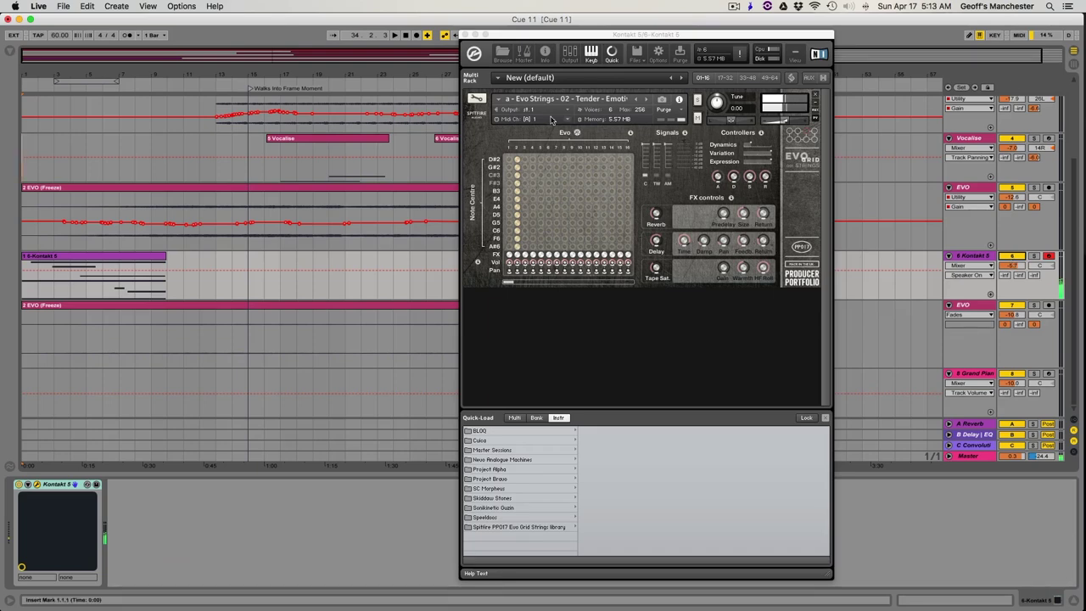
pyautogui.click(591, 54)
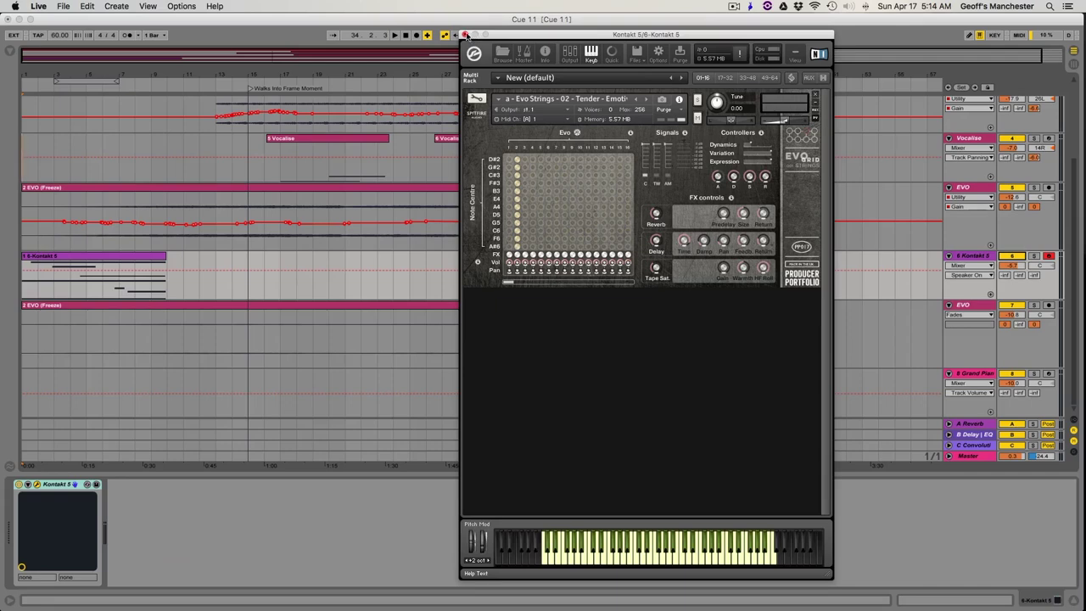
pyautogui.click(465, 35)
# Select the 8 Grand Piano track and arm it for recording in place of the Kontakt track
pyautogui.scroll(3, 344, 219)
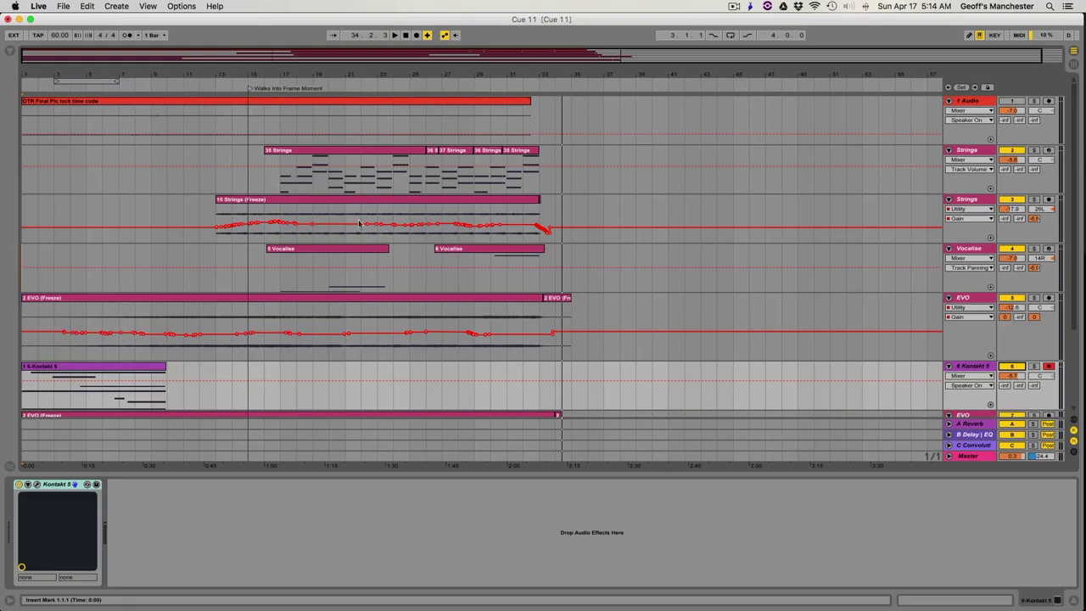
pyautogui.scroll(-3, 246, 266)
pyautogui.click(961, 379)
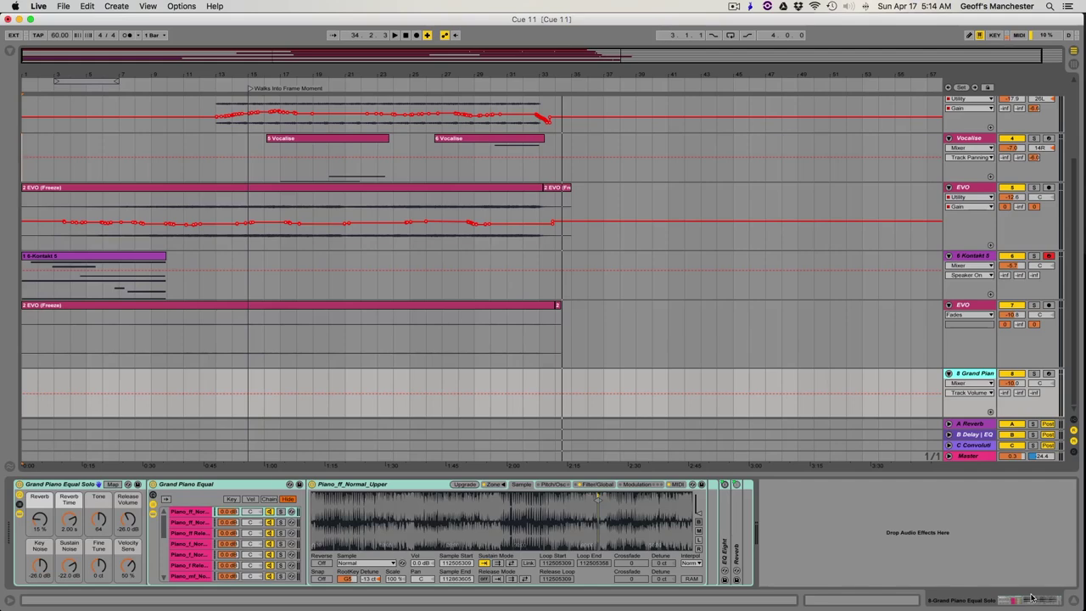
pyautogui.click(1048, 374)
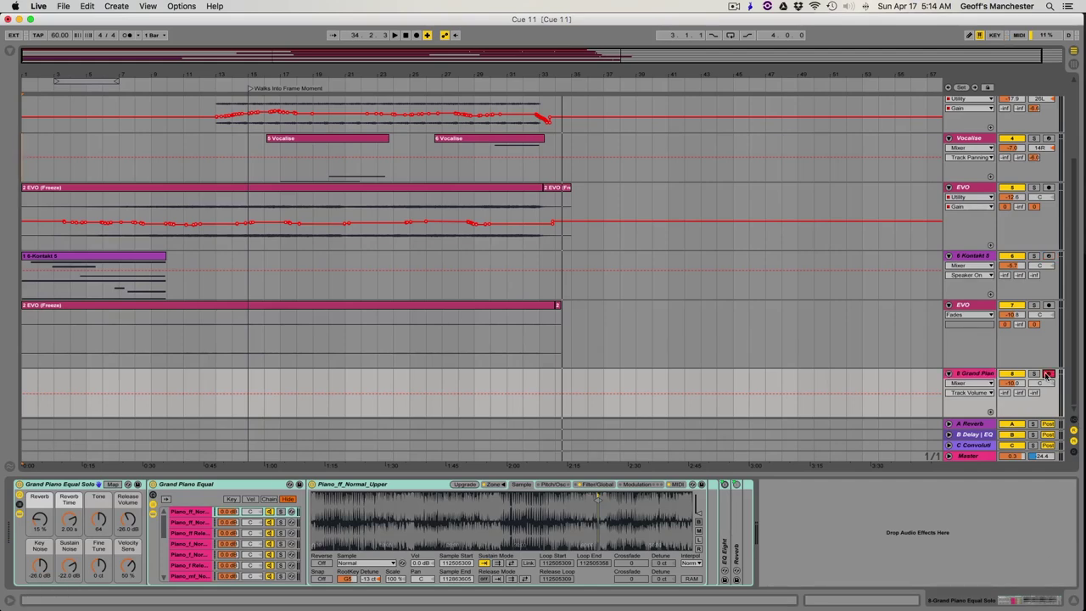
# Play the arrangement from bar 17, then restart it from bar 16 at the first Strings clip with the timeline zoomed in
pyautogui.scroll(3, 700, 279)
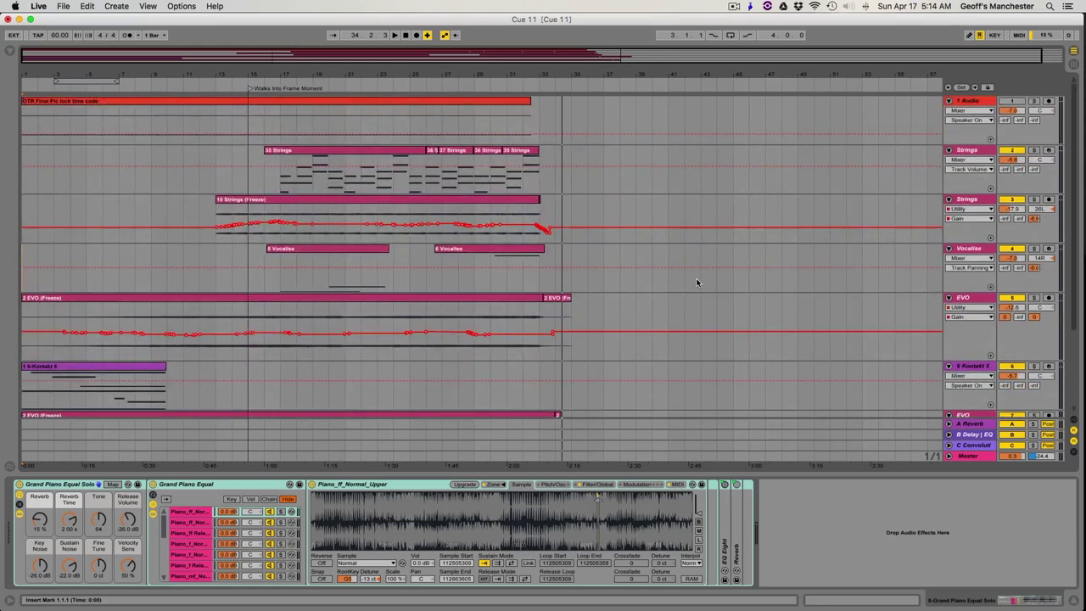
pyautogui.click(279, 230)
pyautogui.press('space')
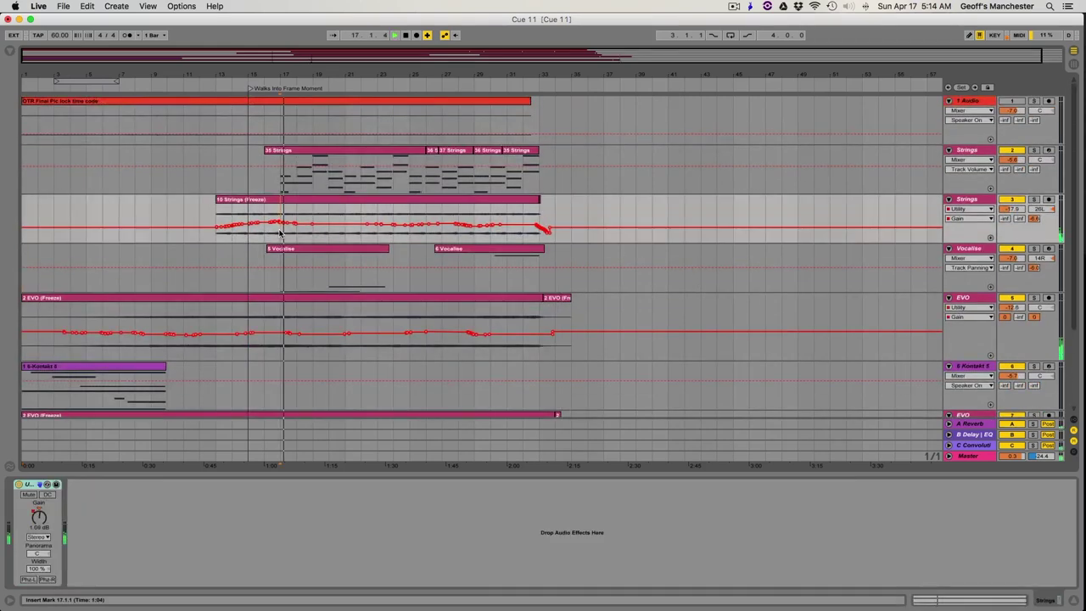
pyautogui.click(268, 174)
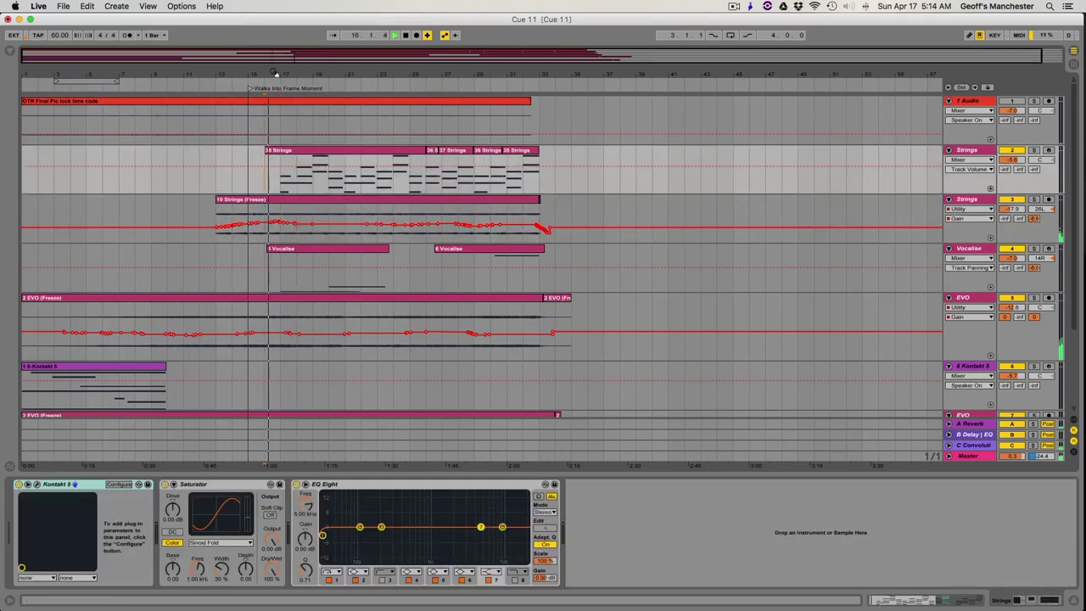
pyautogui.press('+')
pyautogui.press('+')
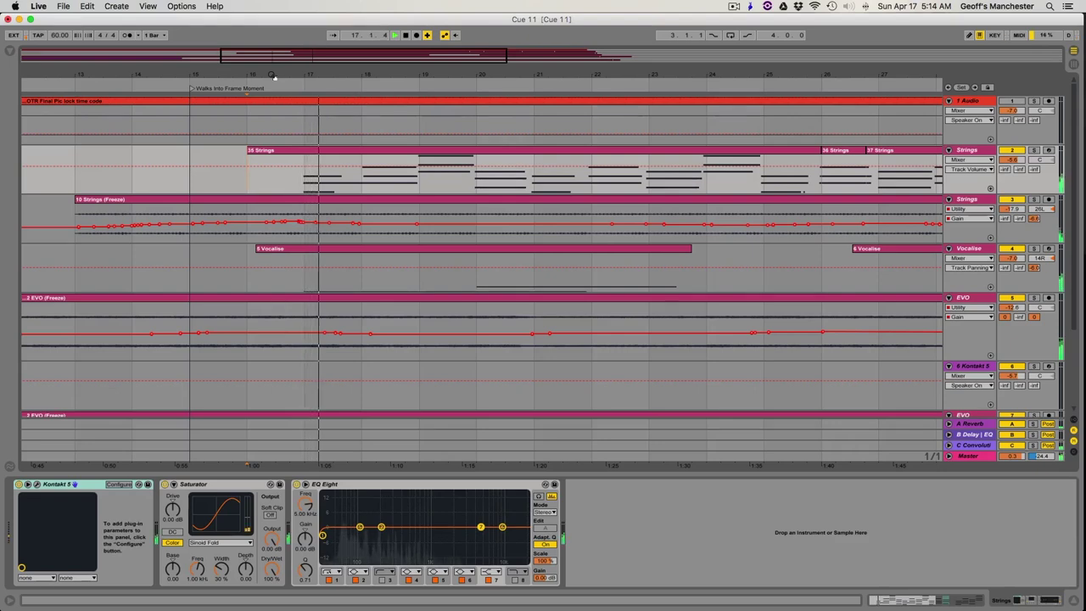
# Solo the upper Strings track to hear it alone, unsolo it and stop playback
pyautogui.click(1033, 150)
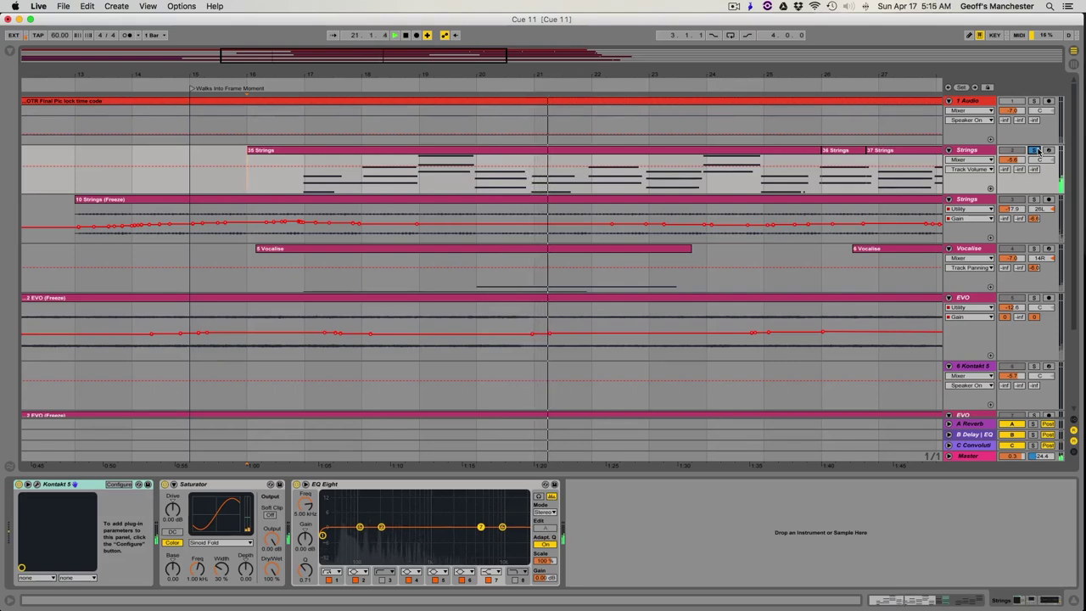
pyautogui.click(1035, 150)
pyautogui.press('space')
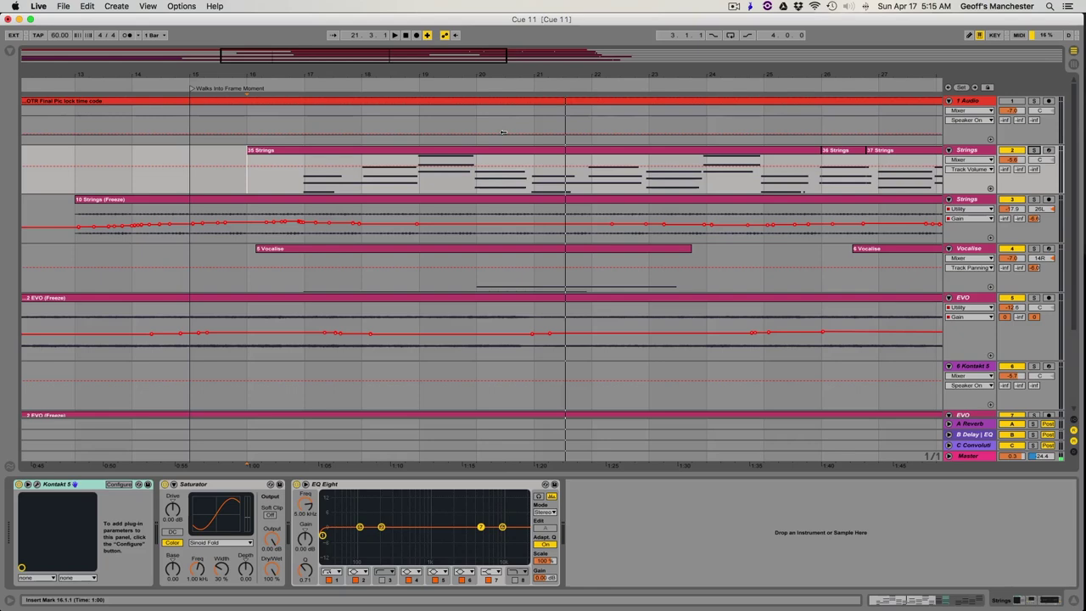
# Return to the full arrangement view and examine the devices on the frozen Strings track and the Vocalise track
pyautogui.moveTo(576, 71); pyautogui.dragTo(576, 25)
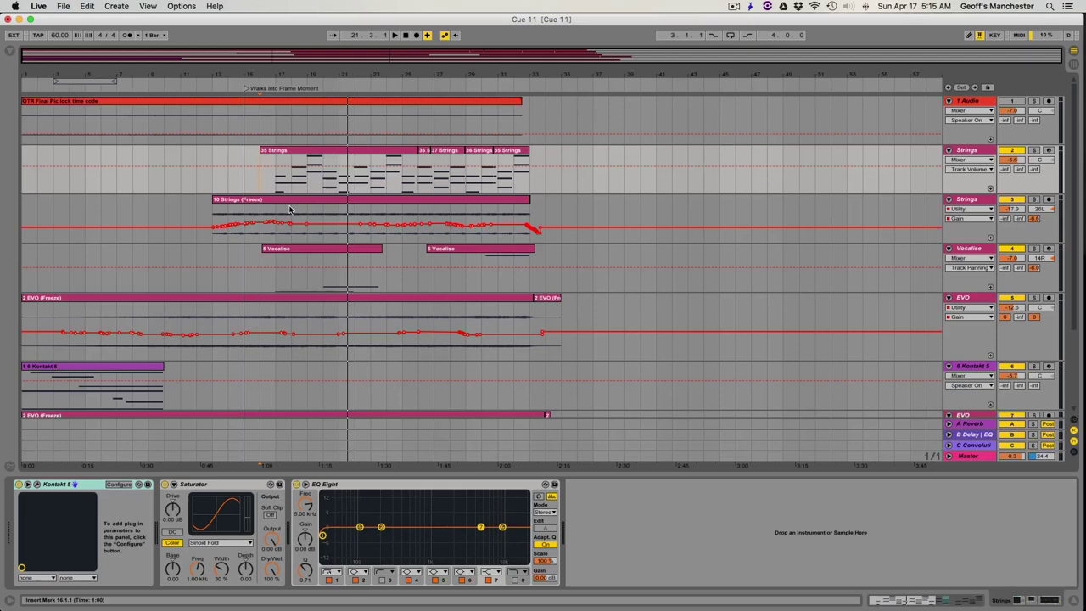
pyautogui.scroll(-3, 289, 210)
pyautogui.scroll(3, 289, 210)
pyautogui.scroll(-3, 613, 317)
pyautogui.scroll(3, 614, 317)
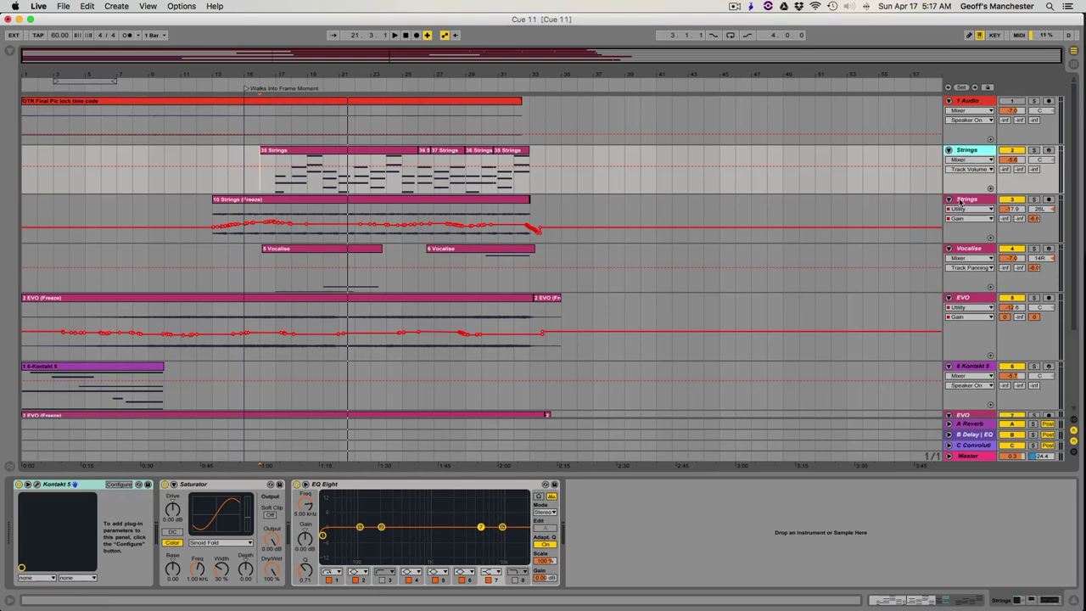
pyautogui.click(757, 241)
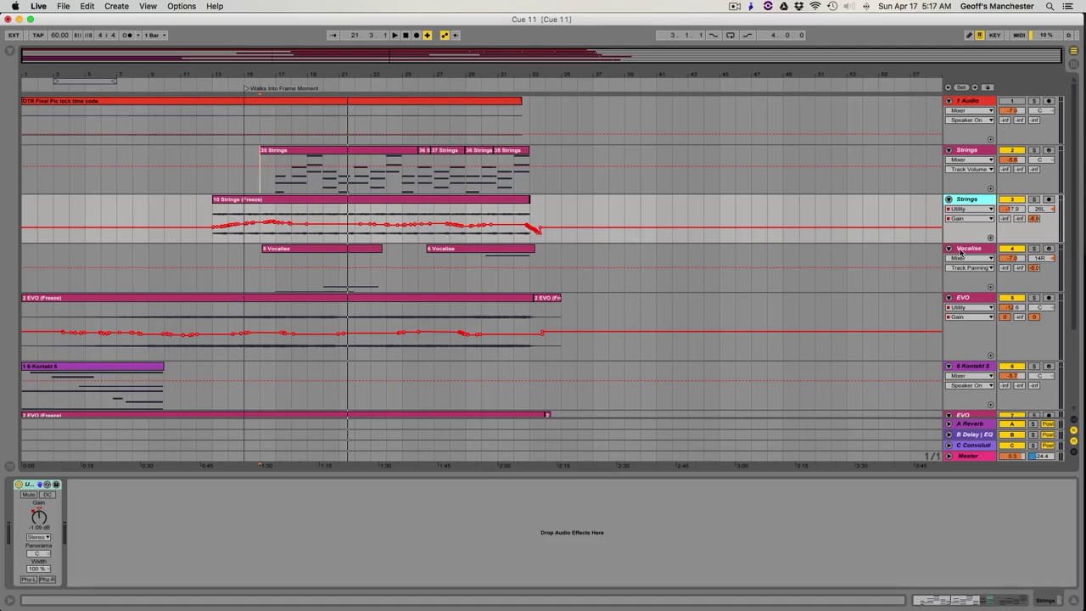
pyautogui.click(713, 276)
pyautogui.scroll(-5, 713, 277)
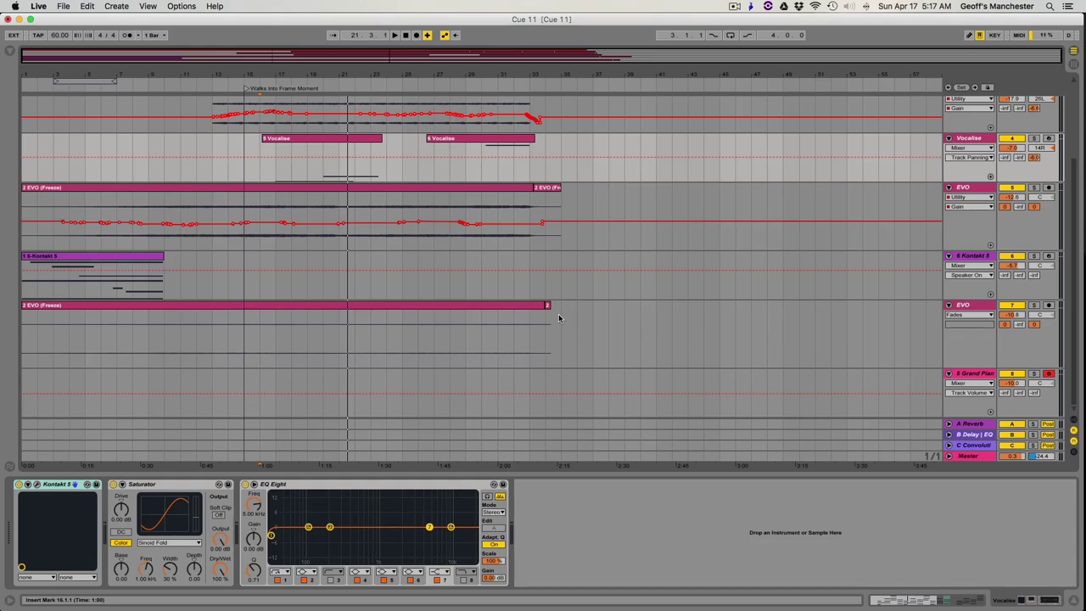
pyautogui.scroll(5, 559, 318)
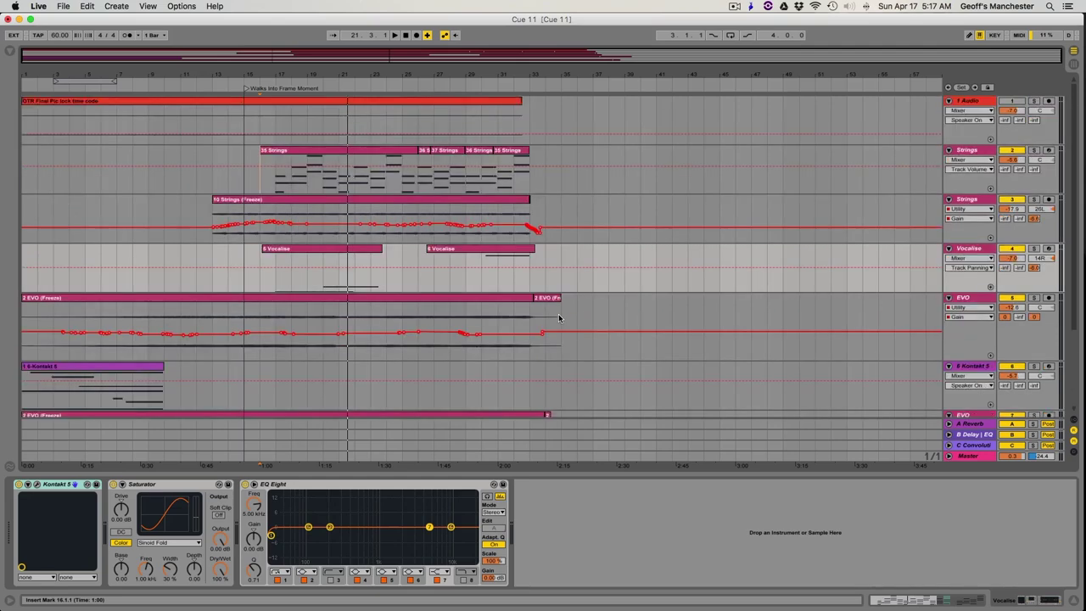
# Select the EVO track below Vocalise and solo it to hear it alone
pyautogui.click(965, 299)
pyautogui.scroll(-4, 755, 332)
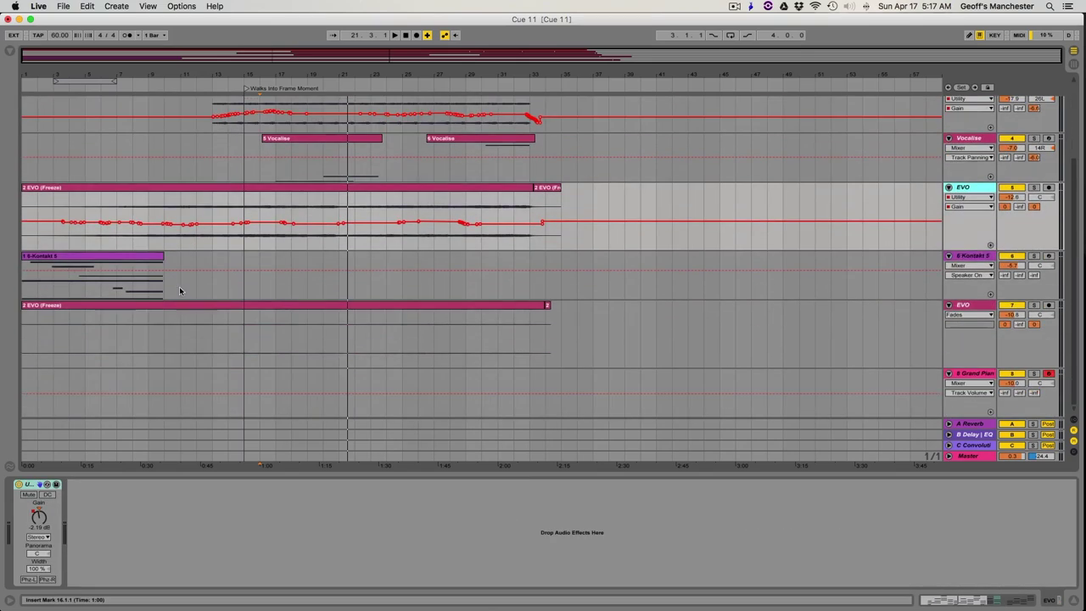
pyautogui.click(1033, 186)
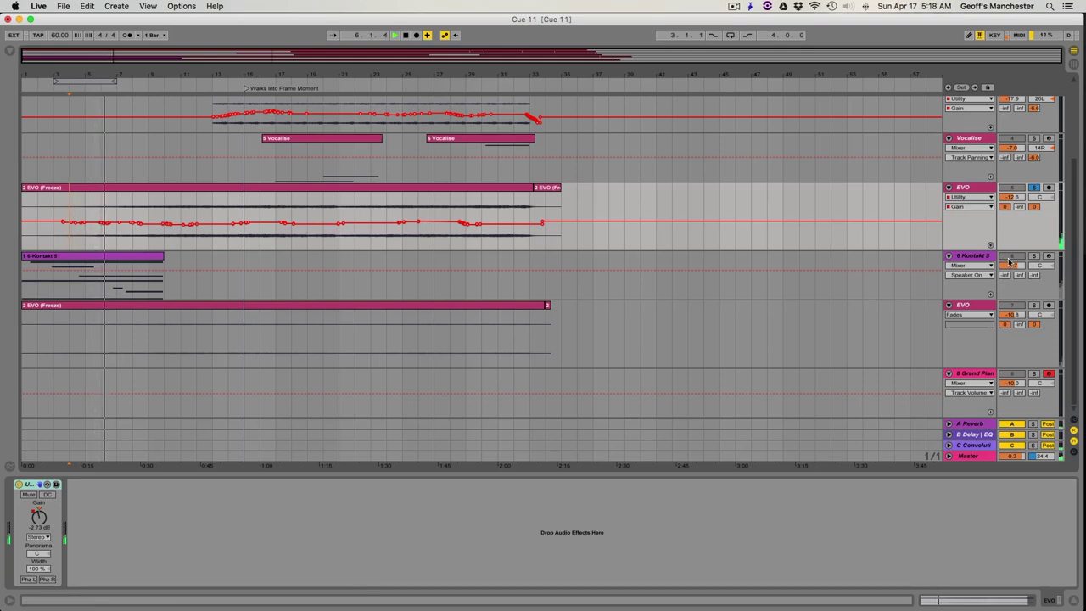
# Stop playback, open the Kontakt 5 instrument on the Kontakt 5 track below EVO, and hear the track soloed
pyautogui.press('space')
pyautogui.click(963, 259)
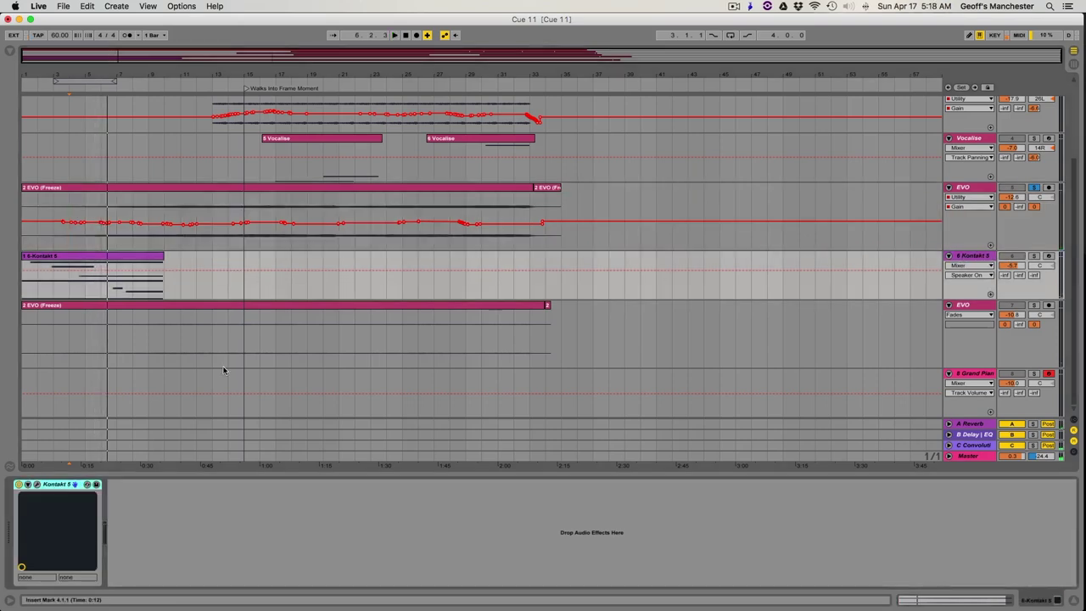
pyautogui.click(36, 484)
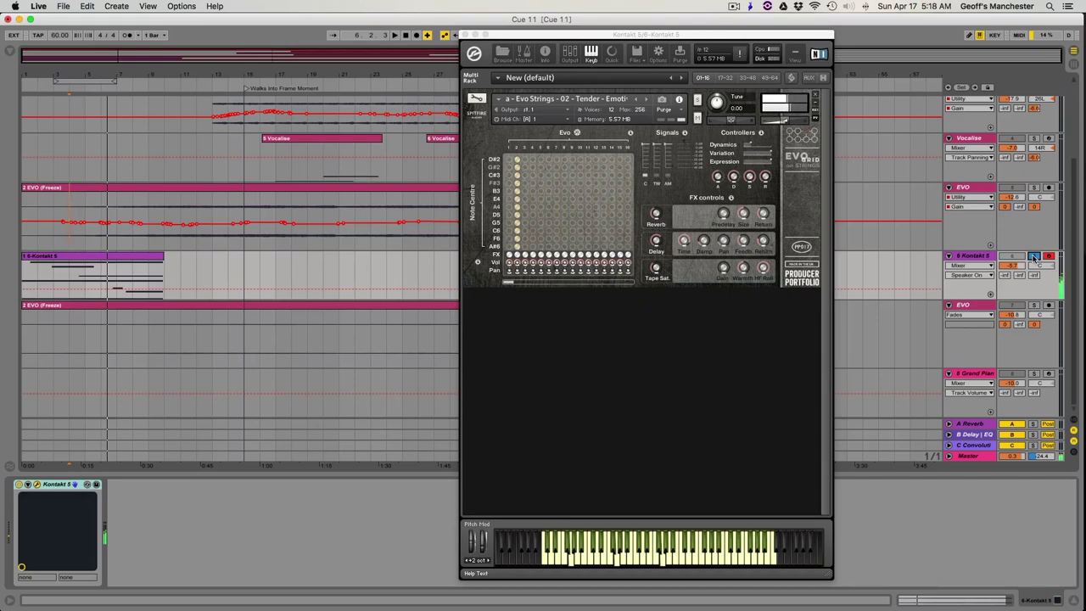
pyautogui.press('space')
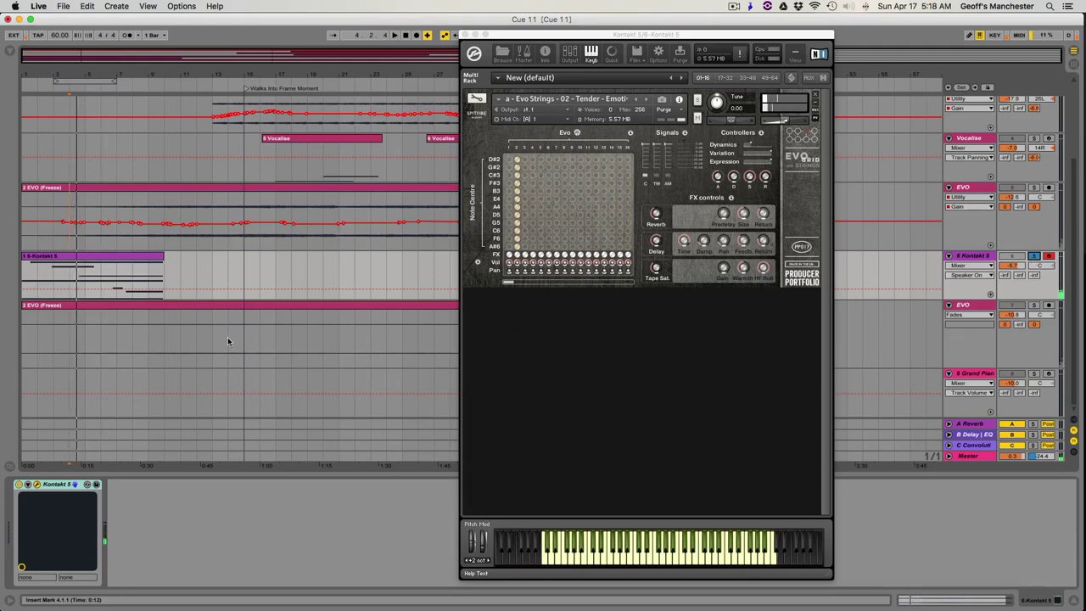
pyautogui.press('space')
# Extend the Kontakt 5 clip to about bar 16 and move the lower EVO track above the Kontakt 5 track
pyautogui.moveTo(163, 274); pyautogui.dragTo(256, 273)
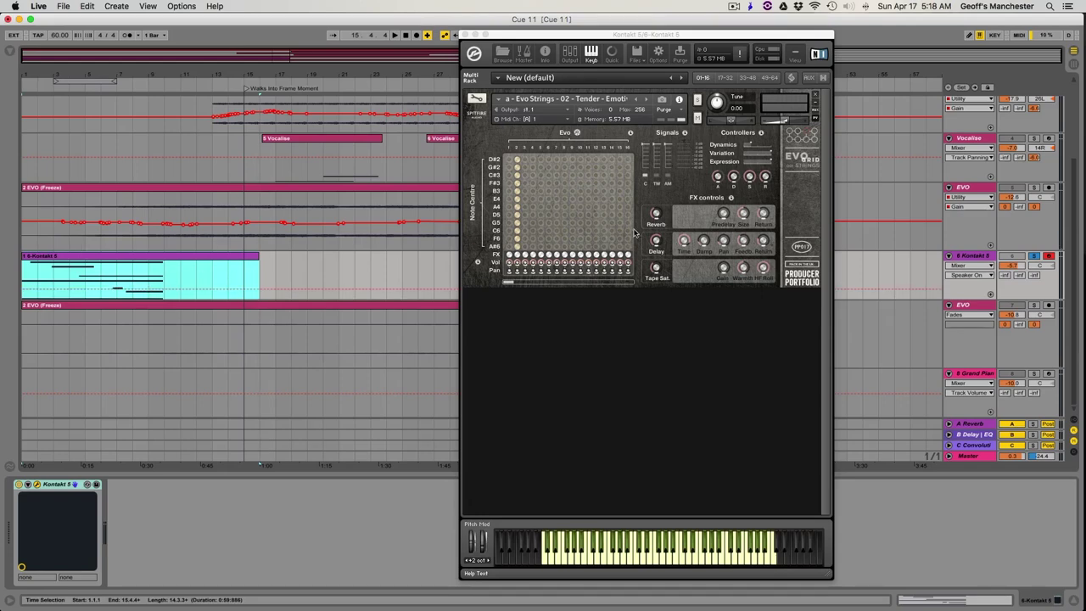
pyautogui.moveTo(960, 303); pyautogui.dragTo(957, 250)
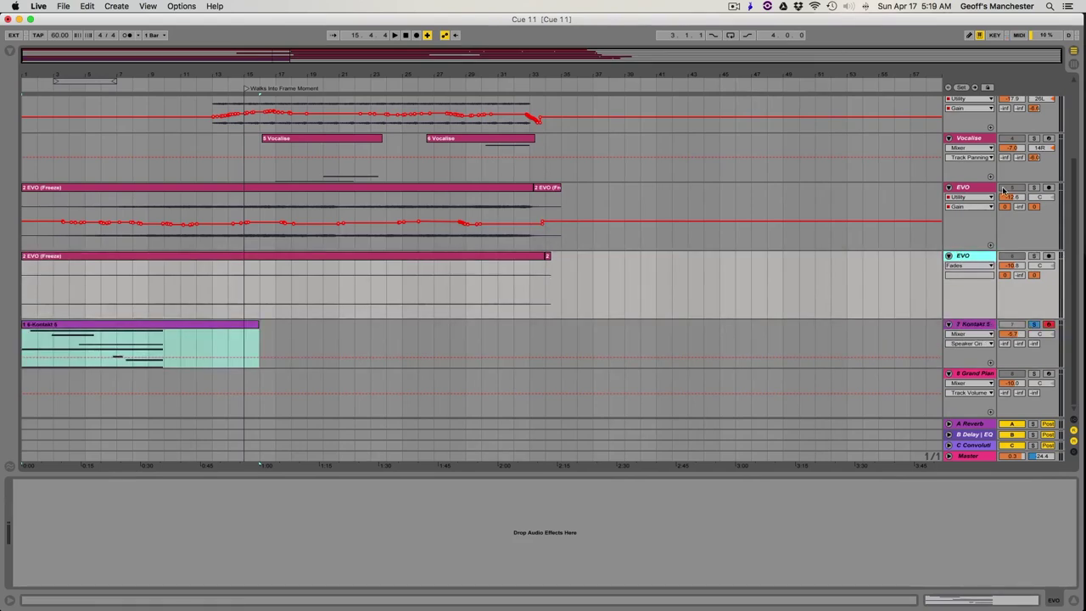
# Play the upper EVO track soloed from bar 10, then switch the solo to the lower EVO track
pyautogui.click(1034, 190)
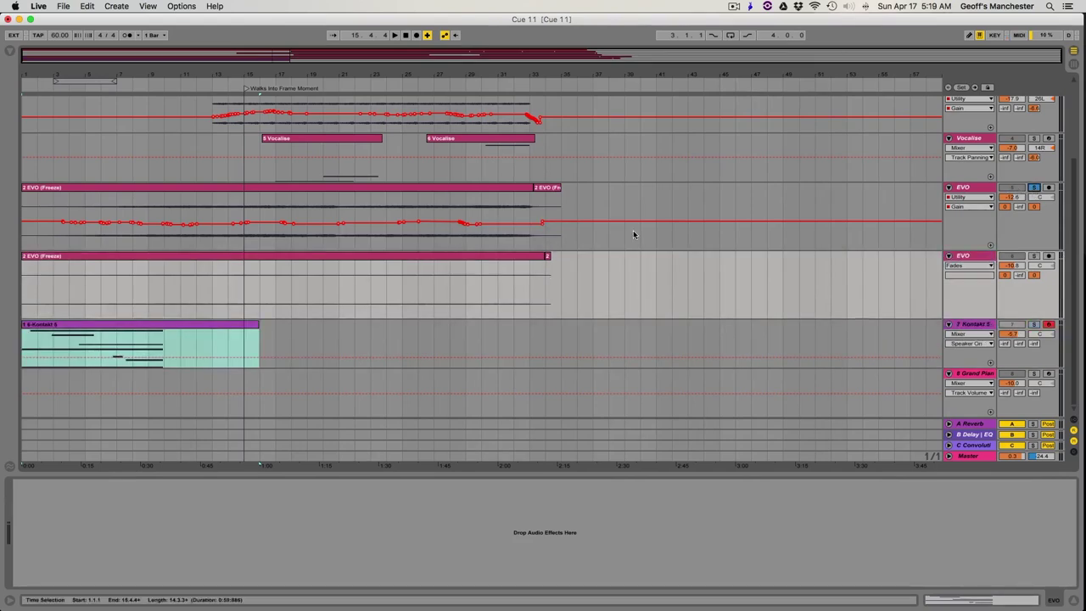
pyautogui.click(162, 215)
pyautogui.press('space')
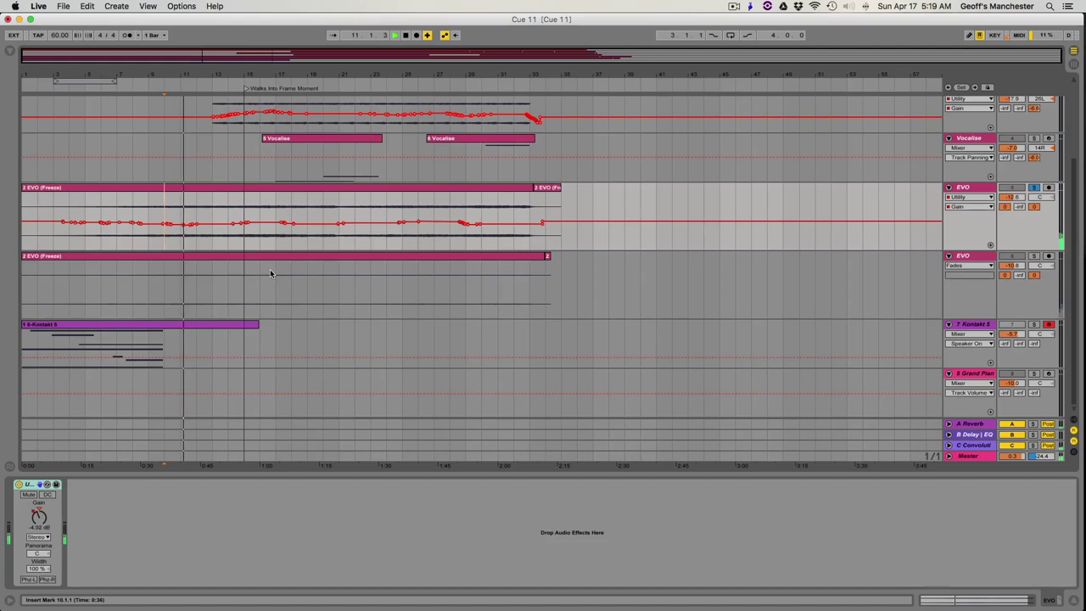
pyautogui.click(1034, 257)
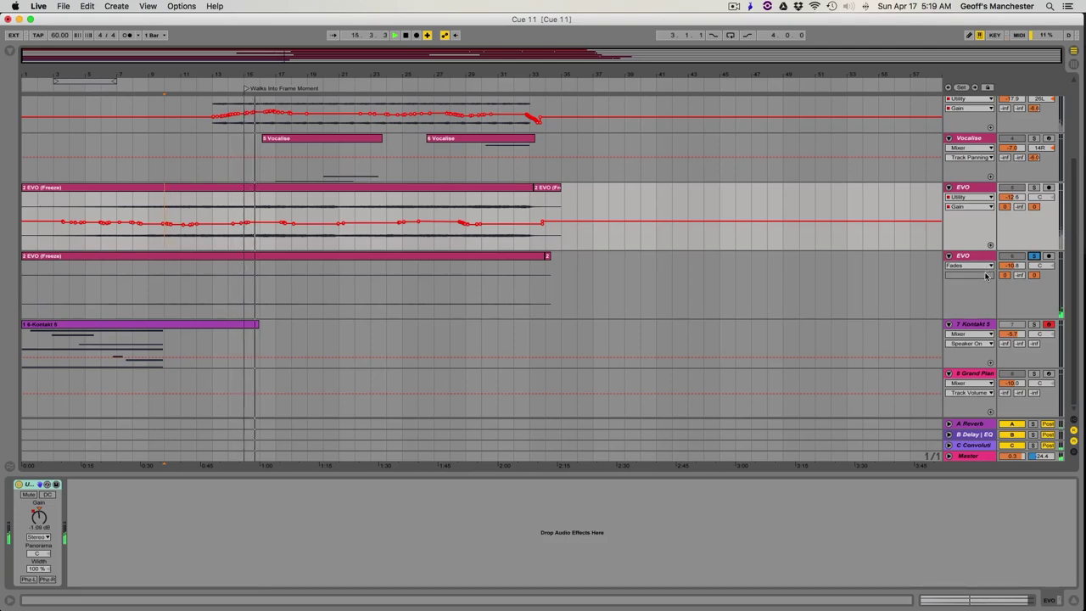
# Examine the upper EVO track's A and C sends and the Reverb and Convolution Reverb Pro devices on their return tracks
pyautogui.click(1035, 208)
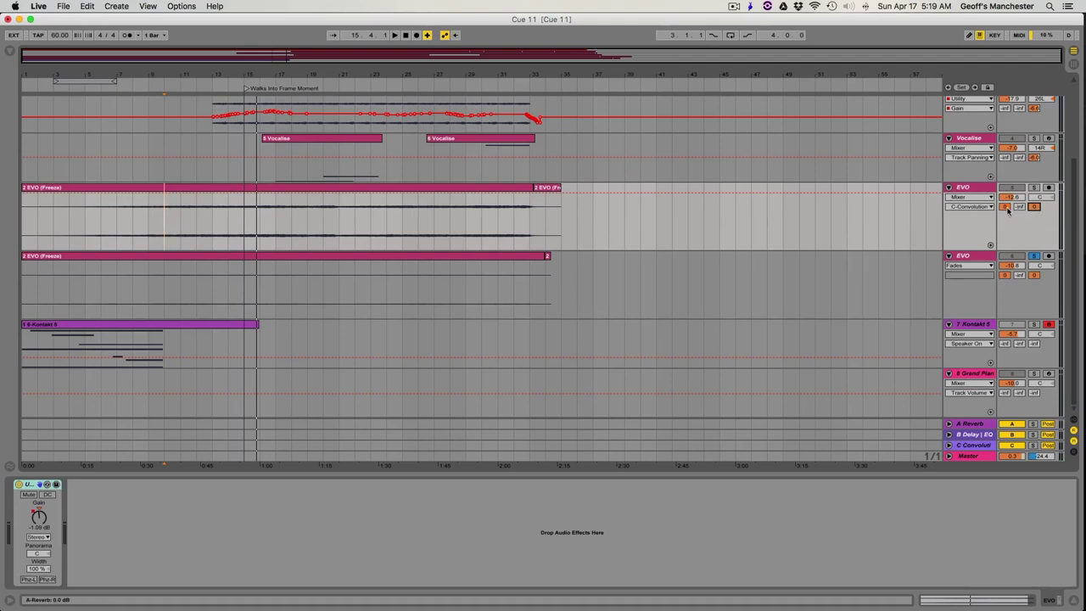
pyautogui.click(963, 426)
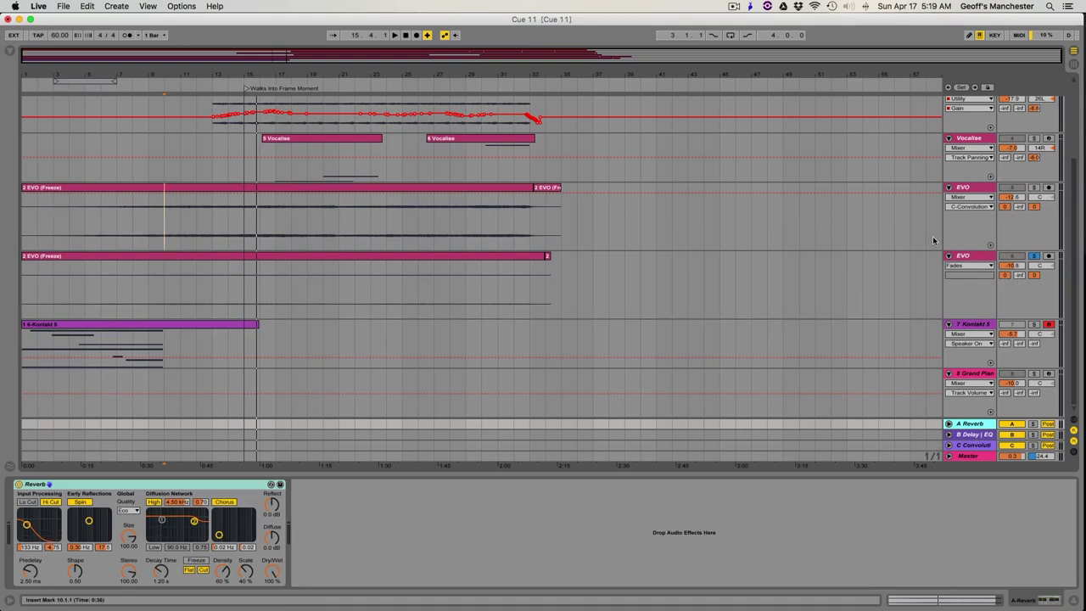
pyautogui.click(1004, 207)
pyautogui.moveTo(1004, 206); pyautogui.dragTo(1034, 211)
pyautogui.click(972, 445)
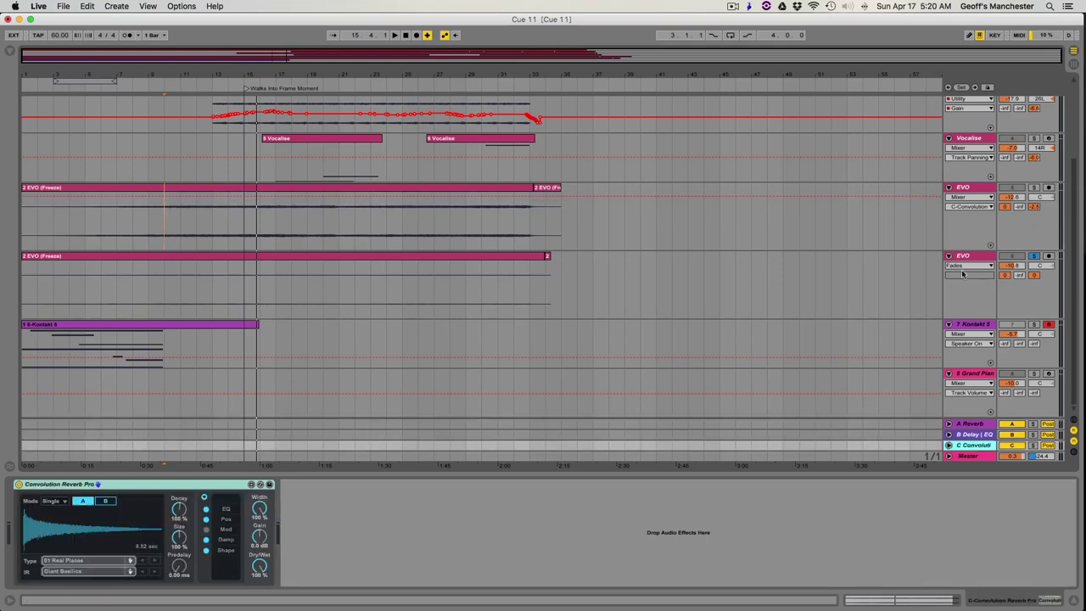
pyautogui.click(1033, 210)
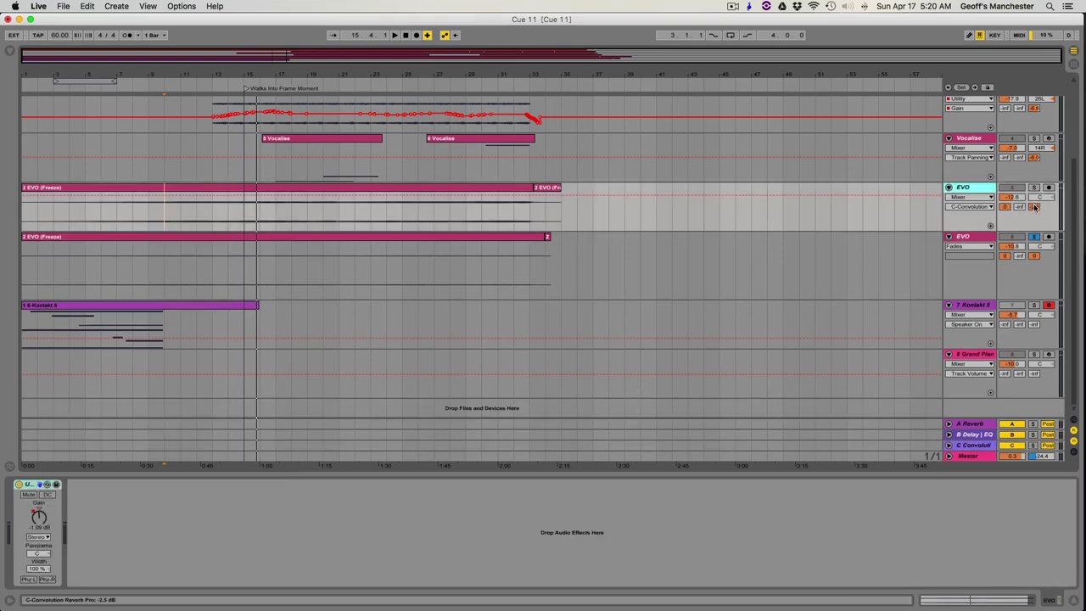
pyautogui.click(975, 448)
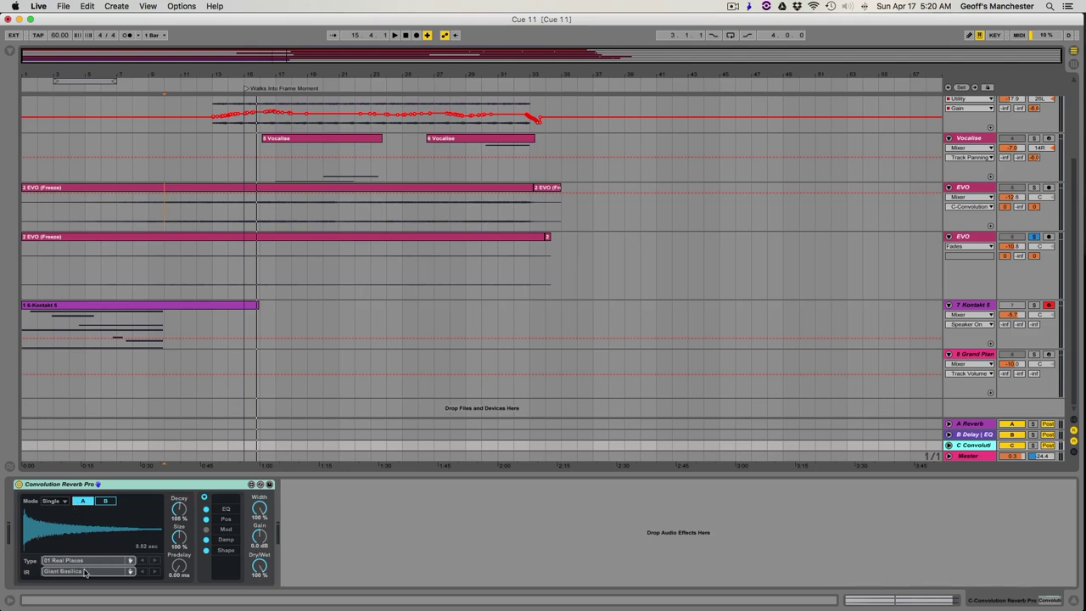
# Play the upper EVO track soloed without its A-Reverb and C-Convolution sends, then restore both sends to 0 dB for comparison
pyautogui.click(1034, 188)
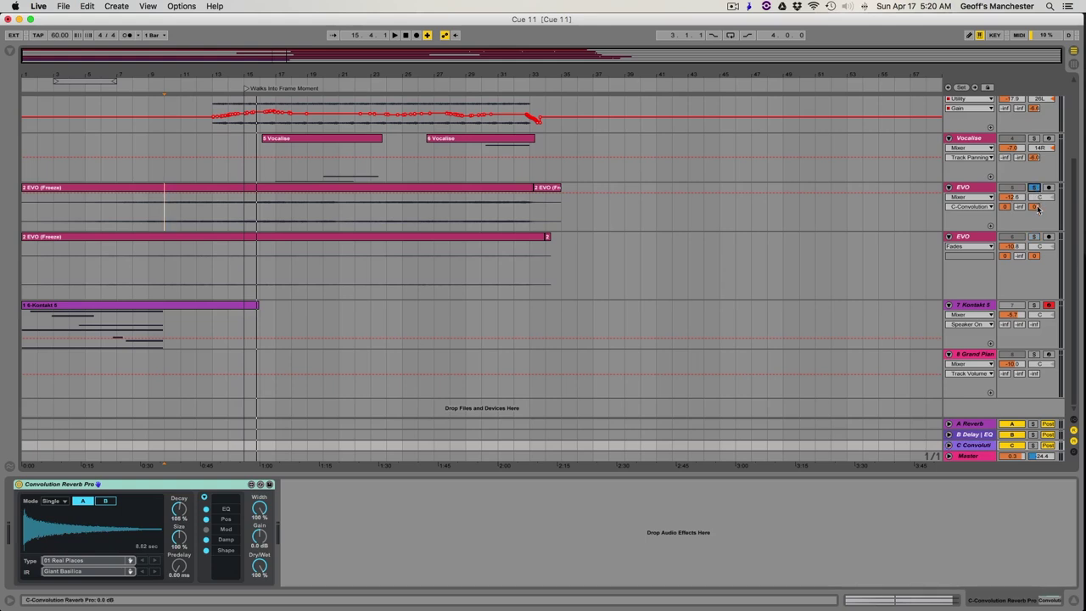
pyautogui.press('space')
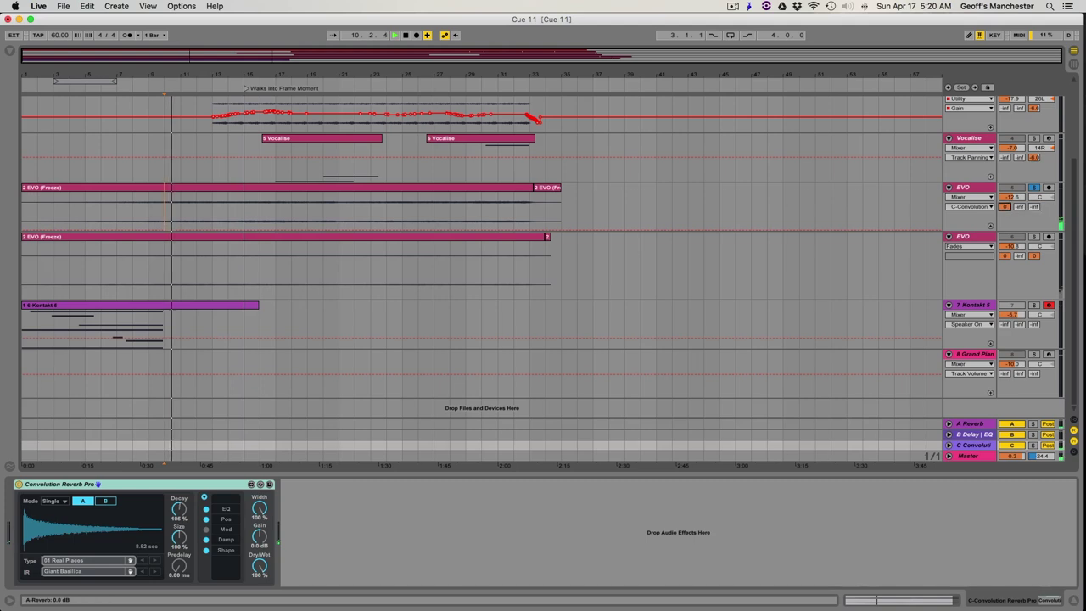
pyautogui.click(1006, 208)
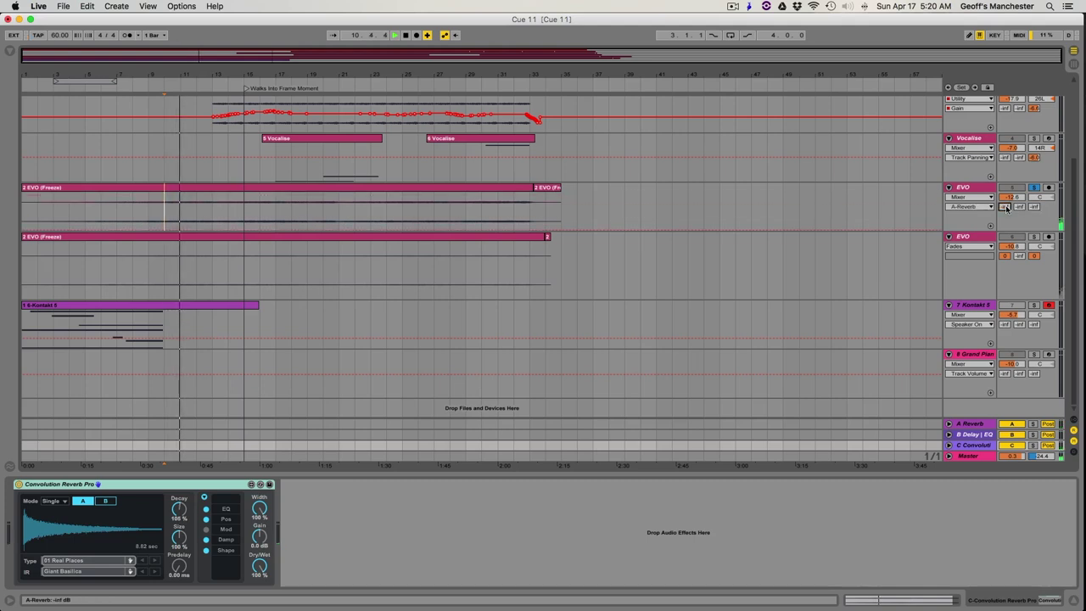
pyautogui.moveTo(1007, 208); pyautogui.dragTo(1006, 123)
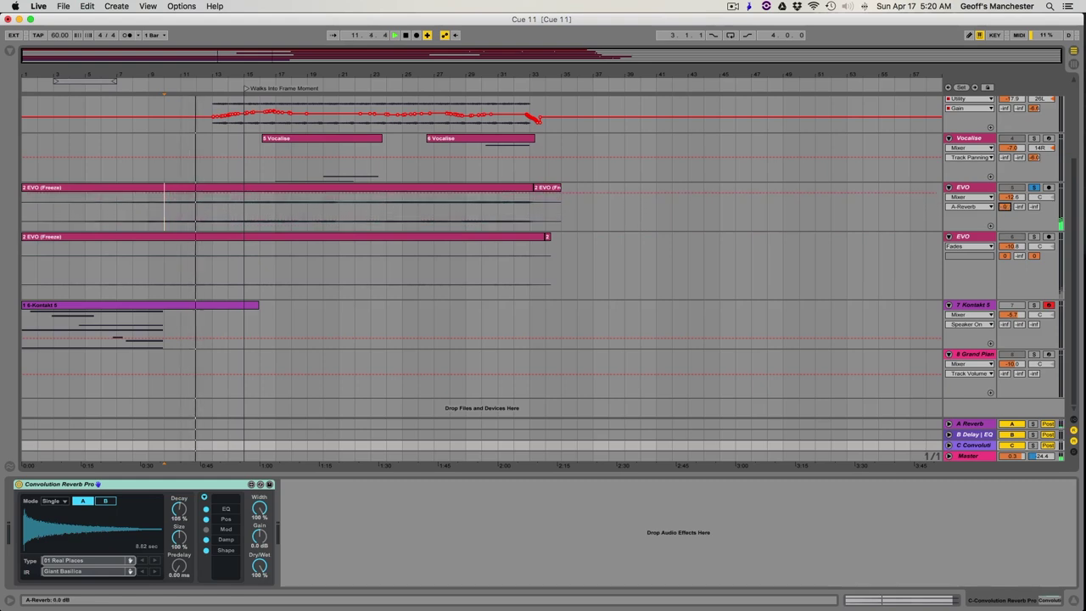
pyautogui.moveTo(1033, 207); pyautogui.dragTo(1033, 176)
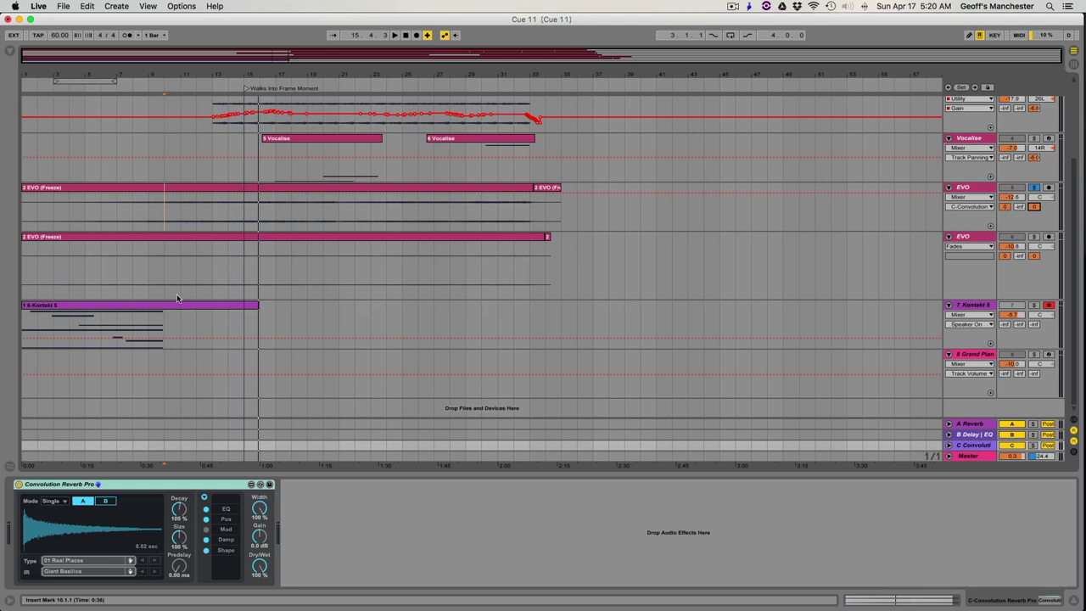
# Move the Kontakt 5 track back above the lower EVO track and play it soloed from bar 1
pyautogui.click(981, 305)
pyautogui.moveTo(975, 305); pyautogui.dragTo(970, 242)
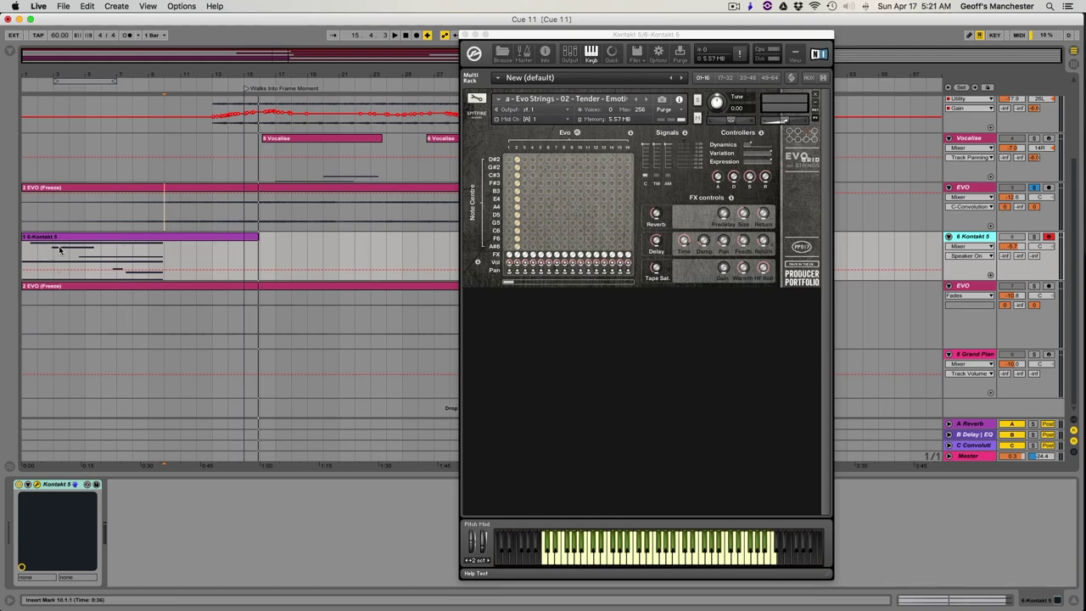
pyautogui.click(26, 254)
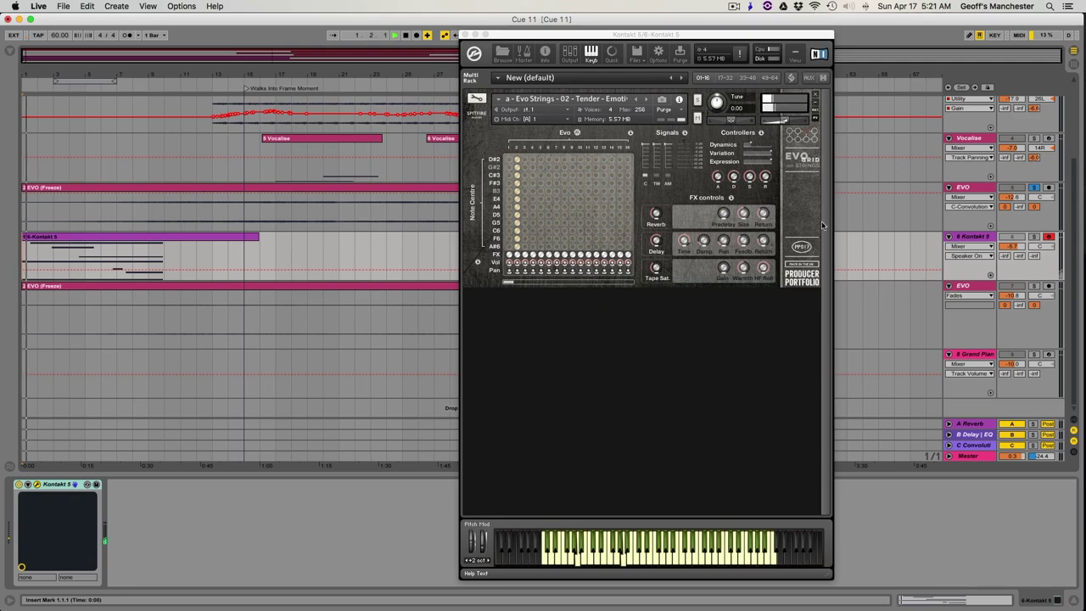
pyautogui.click(1034, 237)
pyautogui.press('space')
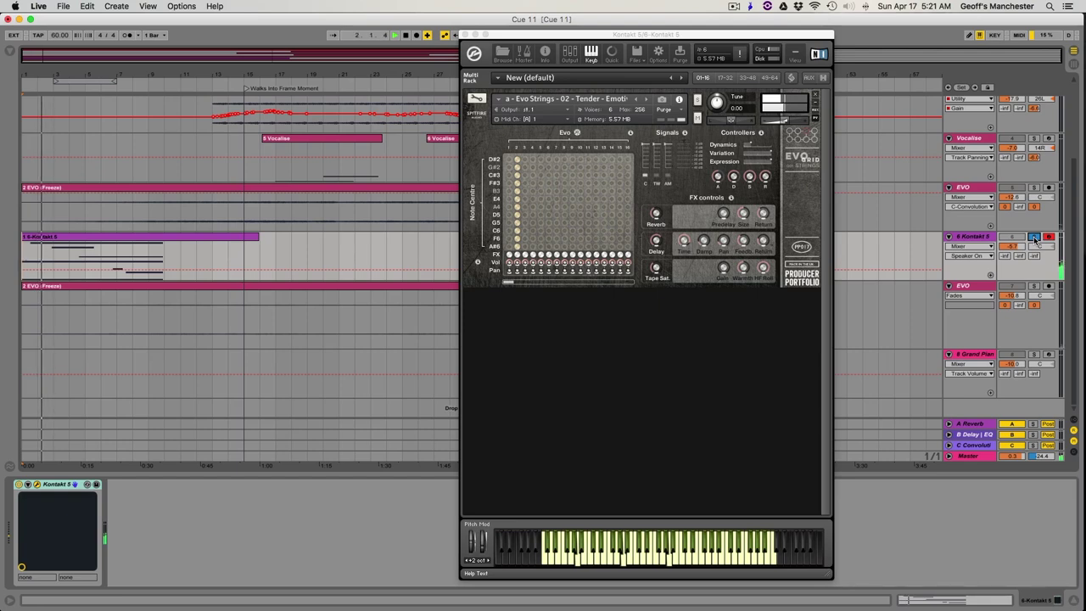
# Duplicate the Kontakt 5 track, close the instrument window and open the duplicate's clip in an enlarged, unfolded note editor
pyautogui.click(984, 237)
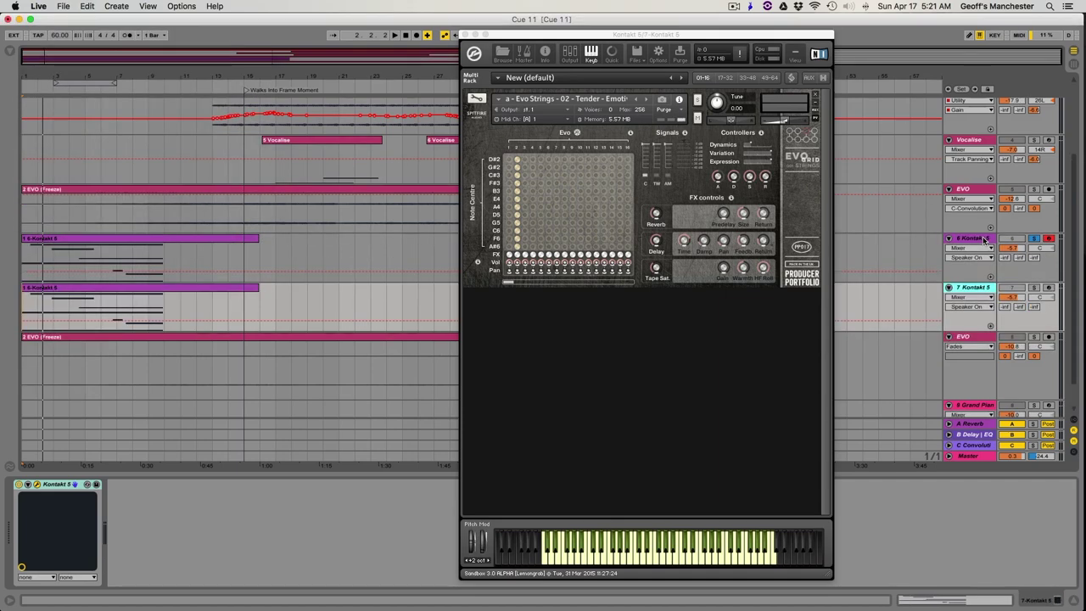
pyautogui.click(237, 290)
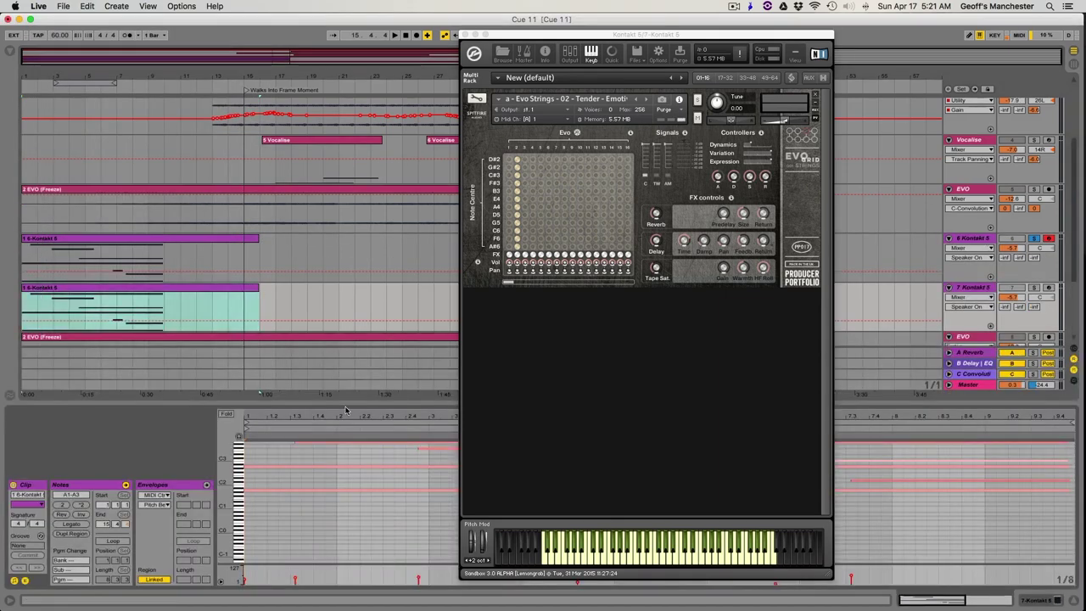
pyautogui.click(465, 34)
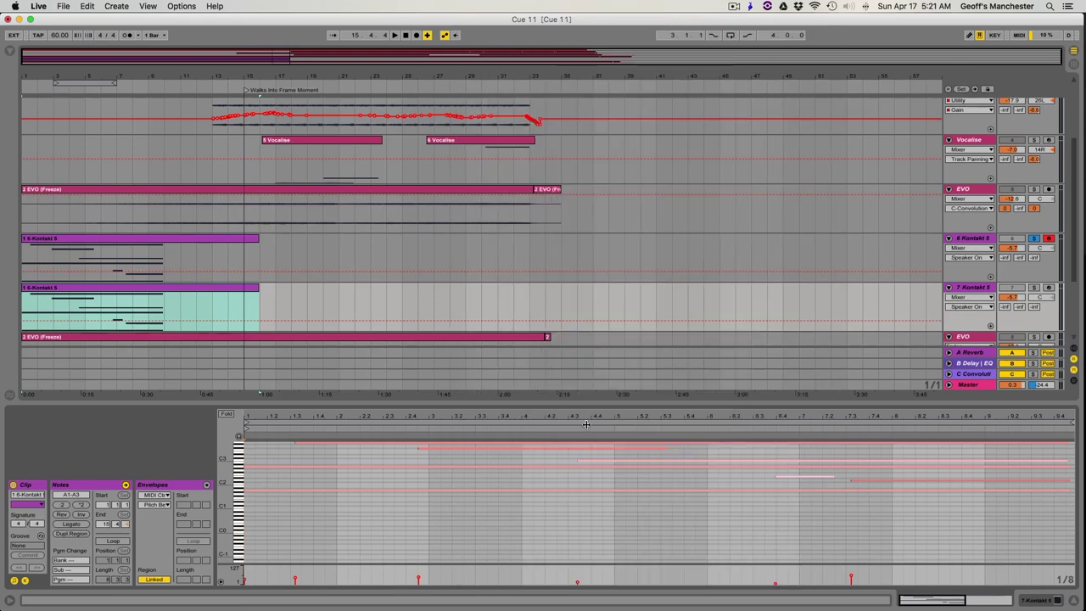
pyautogui.moveTo(585, 401); pyautogui.dragTo(585, 167)
pyautogui.click(226, 179)
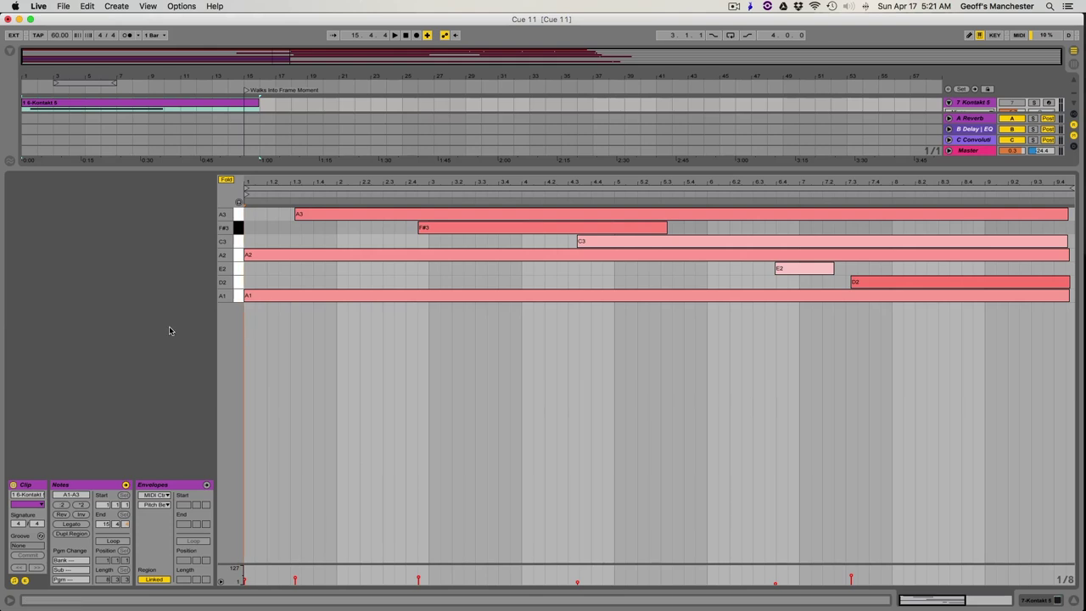
pyautogui.click(226, 179)
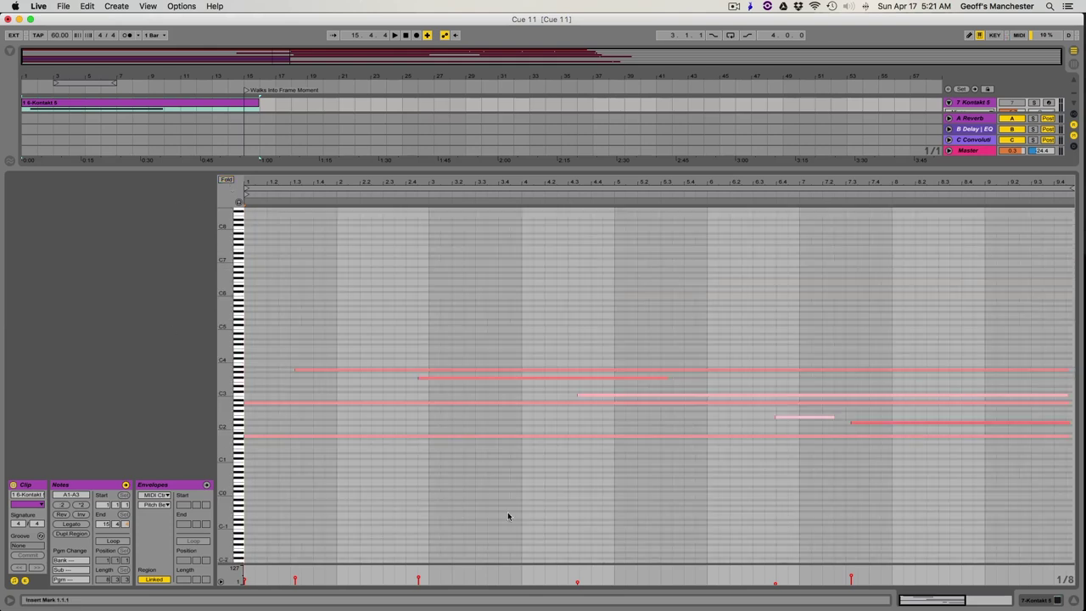
# Transpose all notes in the duplicated Kontakt 5 clip down 24 semitones and shrink the note editor again
pyautogui.press('super+a')
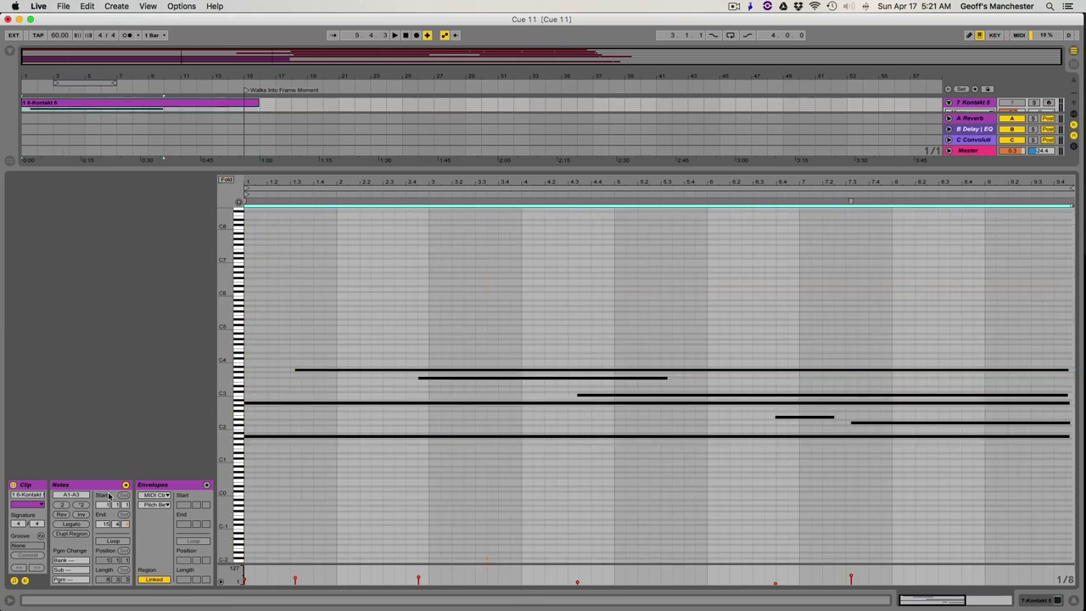
pyautogui.click(73, 495)
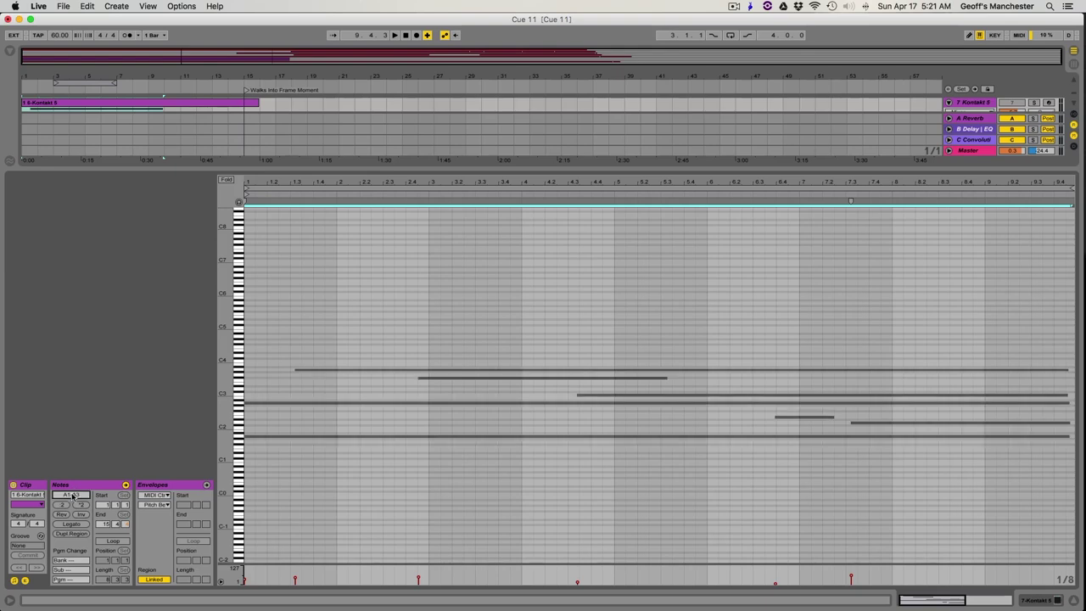
pyautogui.hotkey('shift', 'Down')
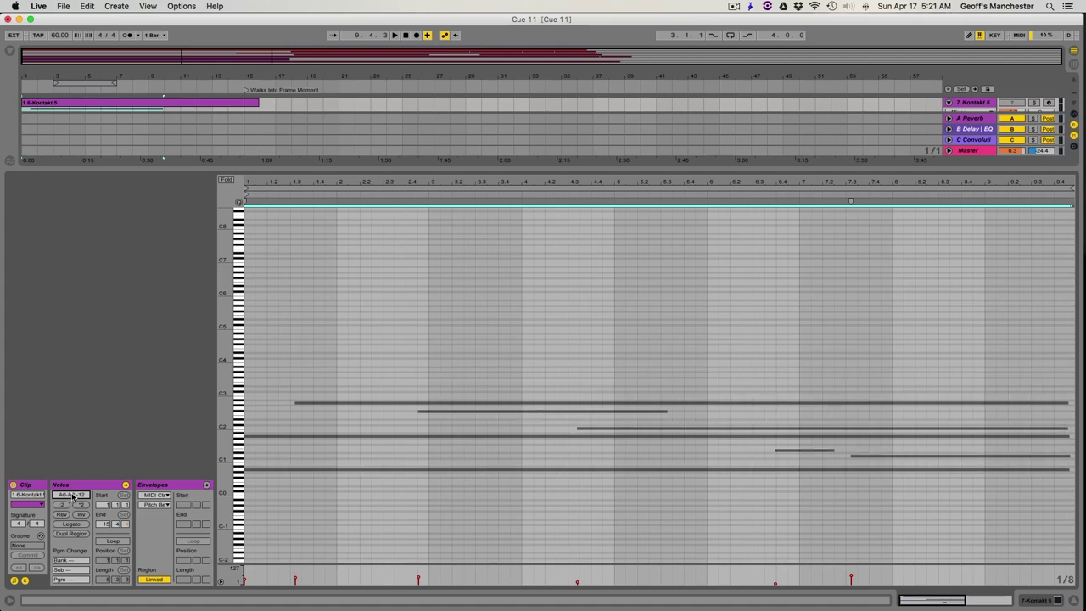
pyautogui.hotkey('shift', 'Down')
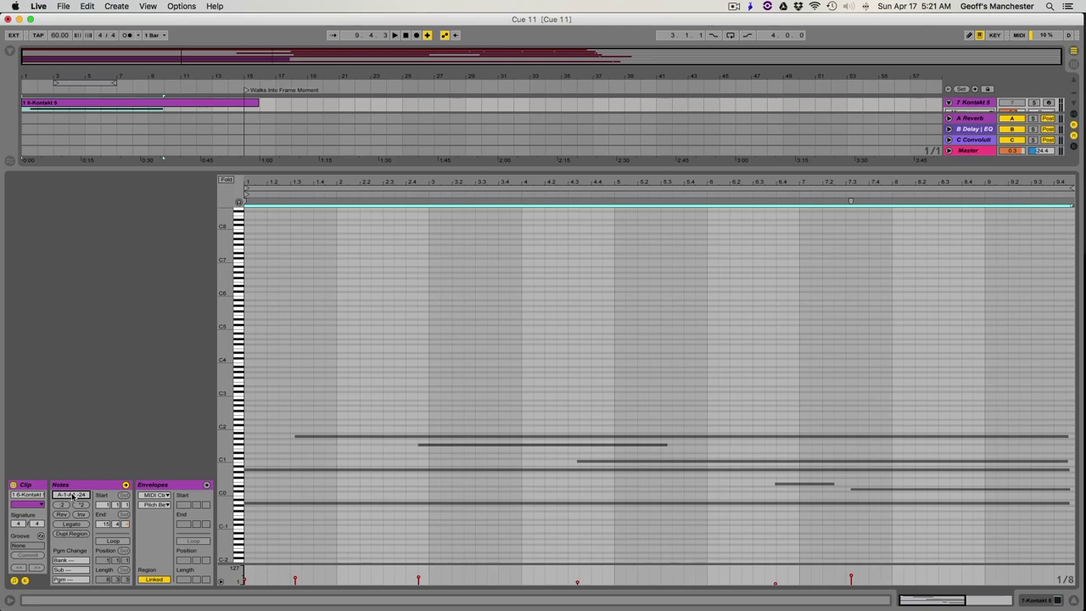
pyautogui.moveTo(503, 170); pyautogui.dragTo(512, 451)
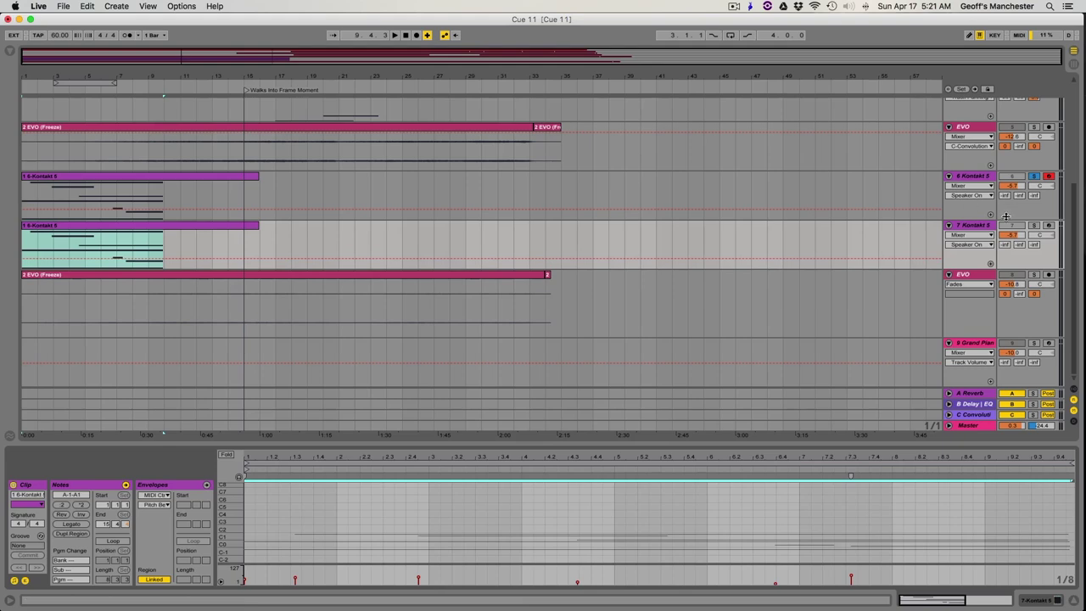
# Solo the duplicated Kontakt 5 track as well and set the A and C sends of both Kontakt 5 tracks to 0 dB
pyautogui.click(1033, 227)
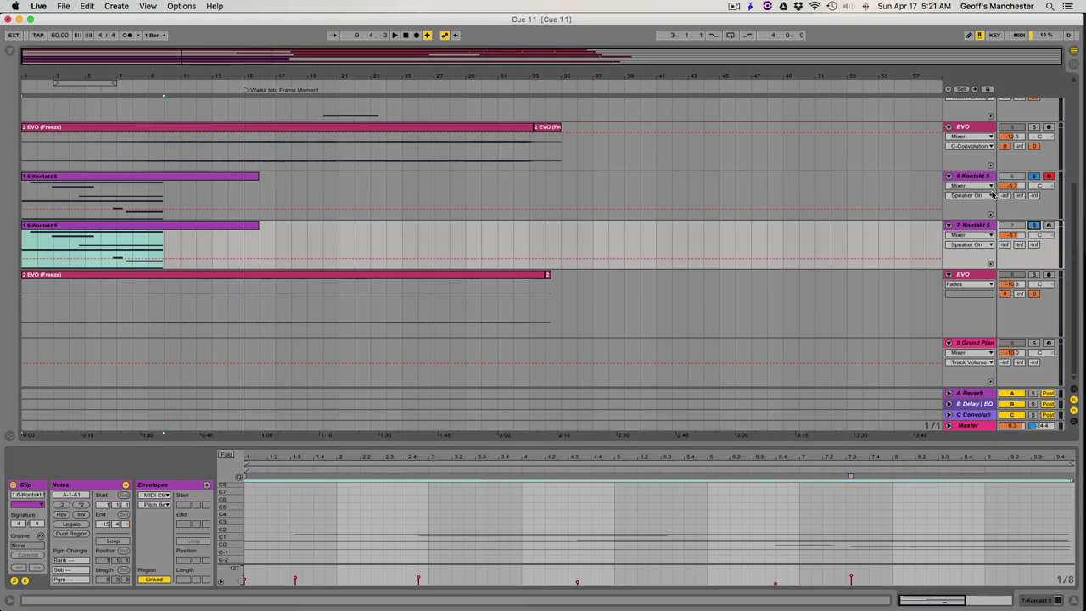
pyautogui.moveTo(1005, 196); pyautogui.dragTo(1004, 145)
pyautogui.moveTo(1034, 196); pyautogui.dragTo(1033, 144)
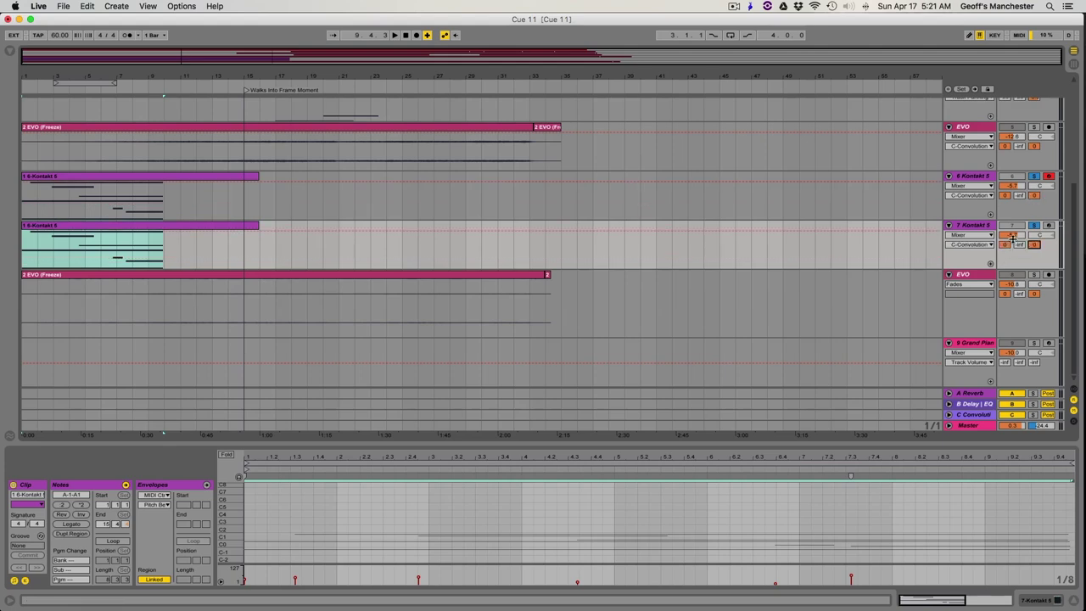
# Set the duplicated Kontakt 5 track's volume to -14.0 dB and return the playback position to the start
pyautogui.click(1012, 236)
pyautogui.moveTo(1012, 236); pyautogui.dragTo(1012, 239)
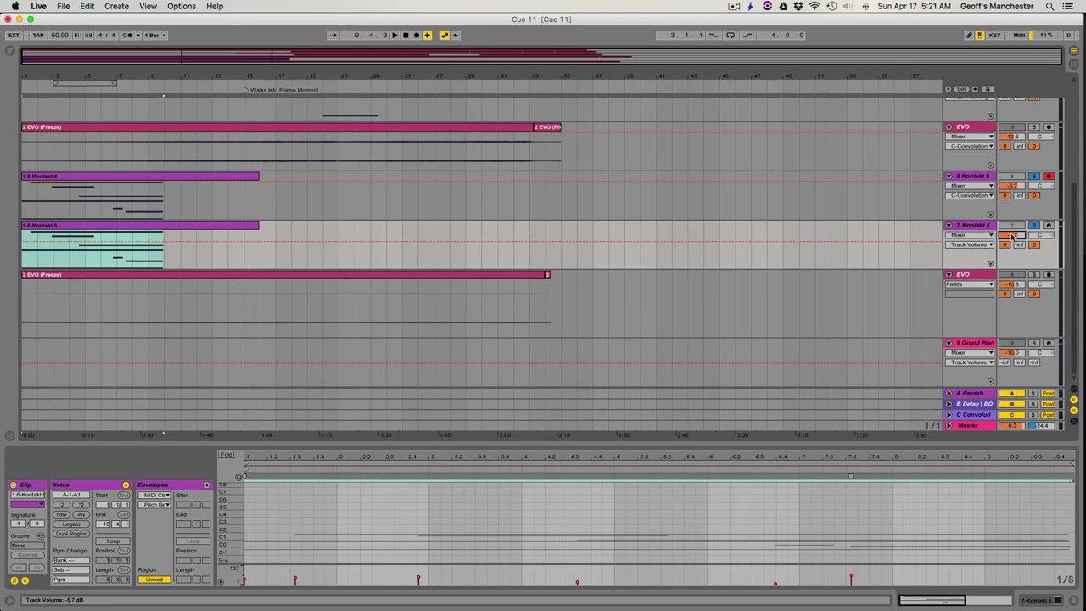
pyautogui.moveTo(1011, 237); pyautogui.dragTo(1012, 248)
pyautogui.click(406, 35)
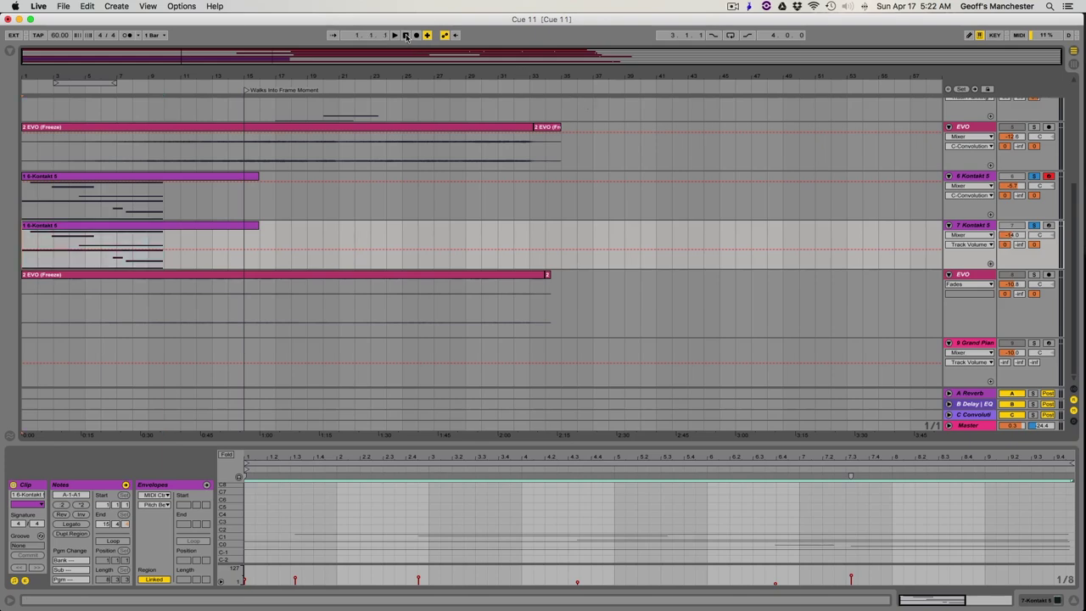
# Play the cue from the start to hear both soloed Kontakt 5 layers together
pyautogui.press('space')
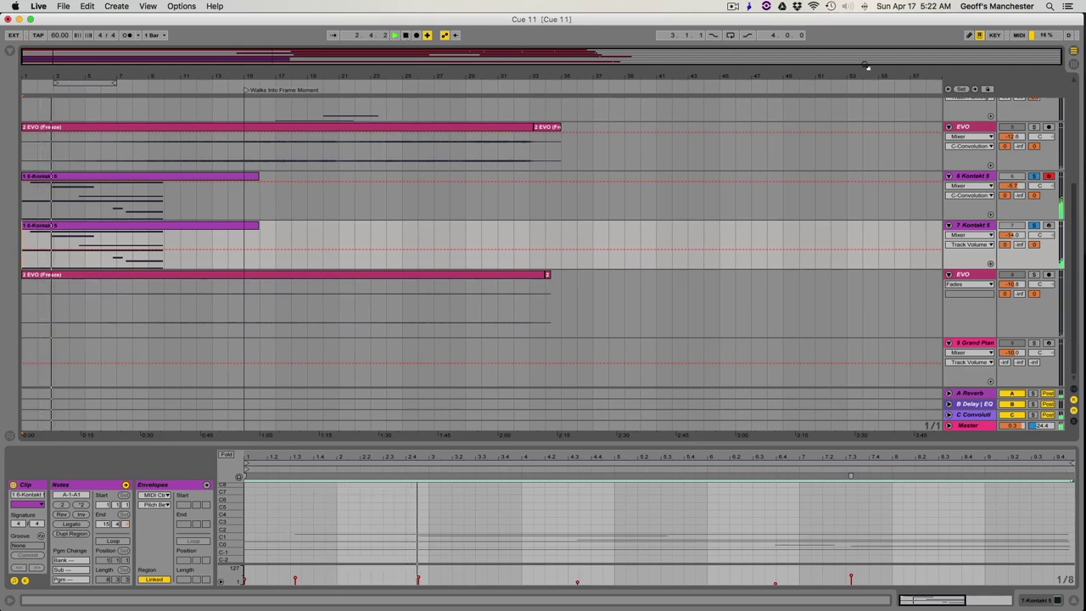
pyautogui.scroll(2, 1017, 161)
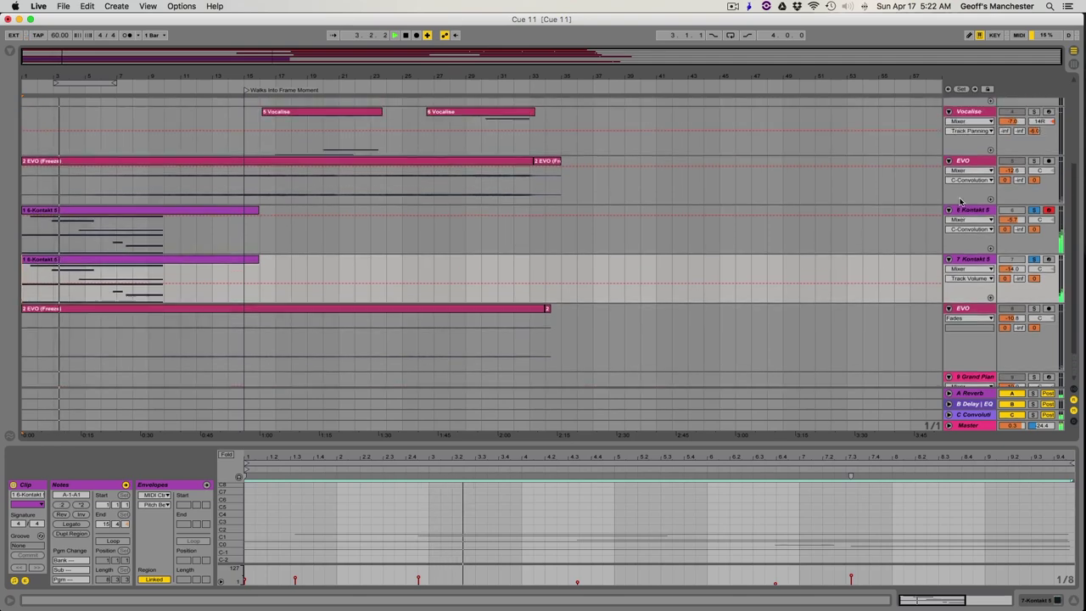
pyautogui.scroll(-1, 959, 200)
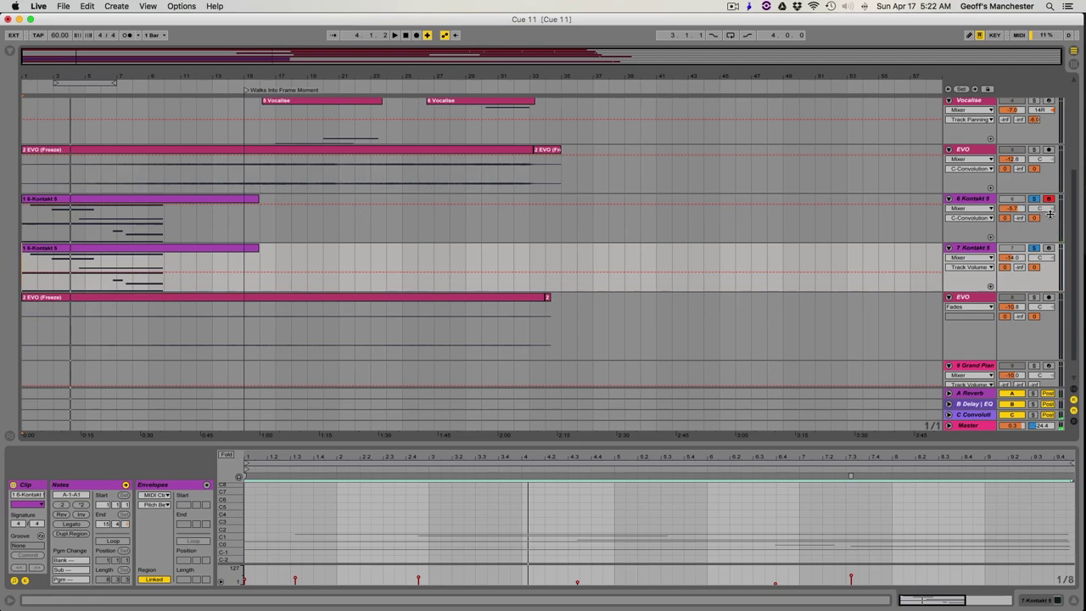
# Pan the original Kontakt 5 track to 22L and the duplicated one to 23R, checking the spread during playback
pyautogui.moveTo(1040, 212); pyautogui.dragTo(1040, 211)
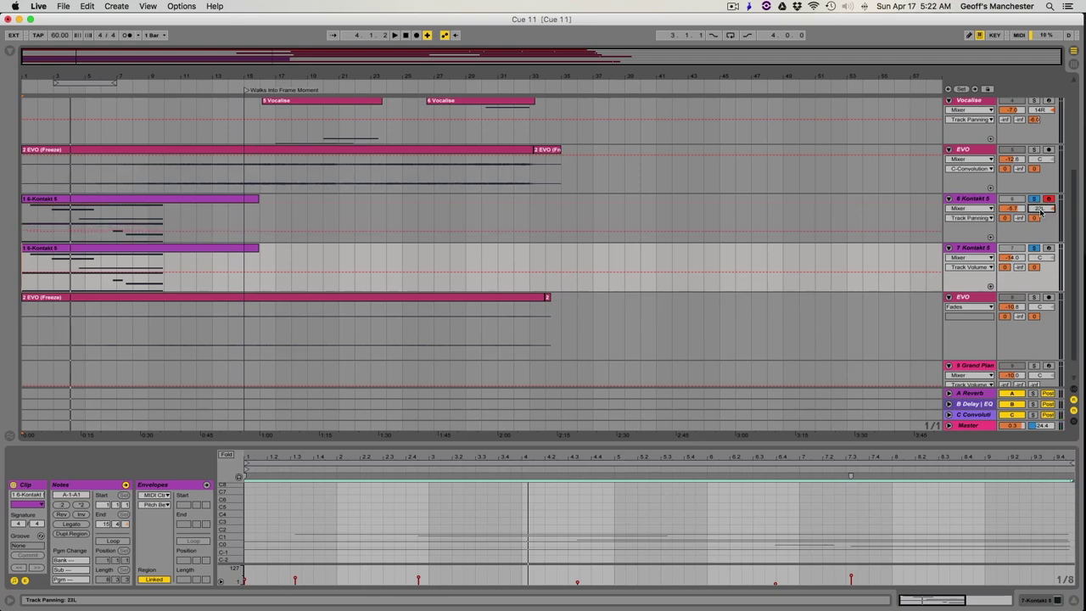
pyautogui.moveTo(1038, 257); pyautogui.dragTo(1038, 240)
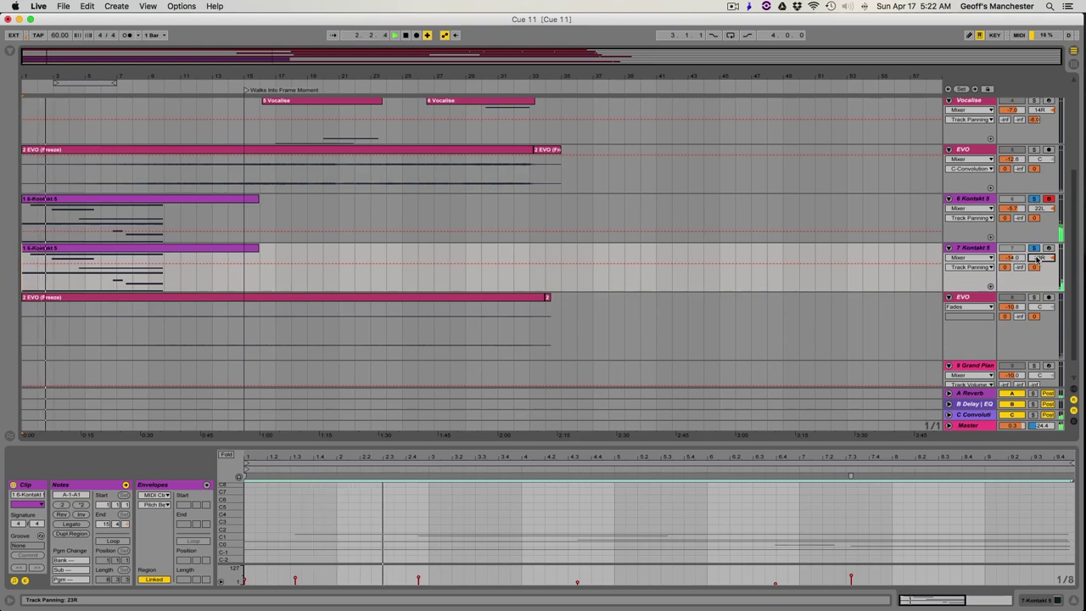
pyautogui.click(976, 296)
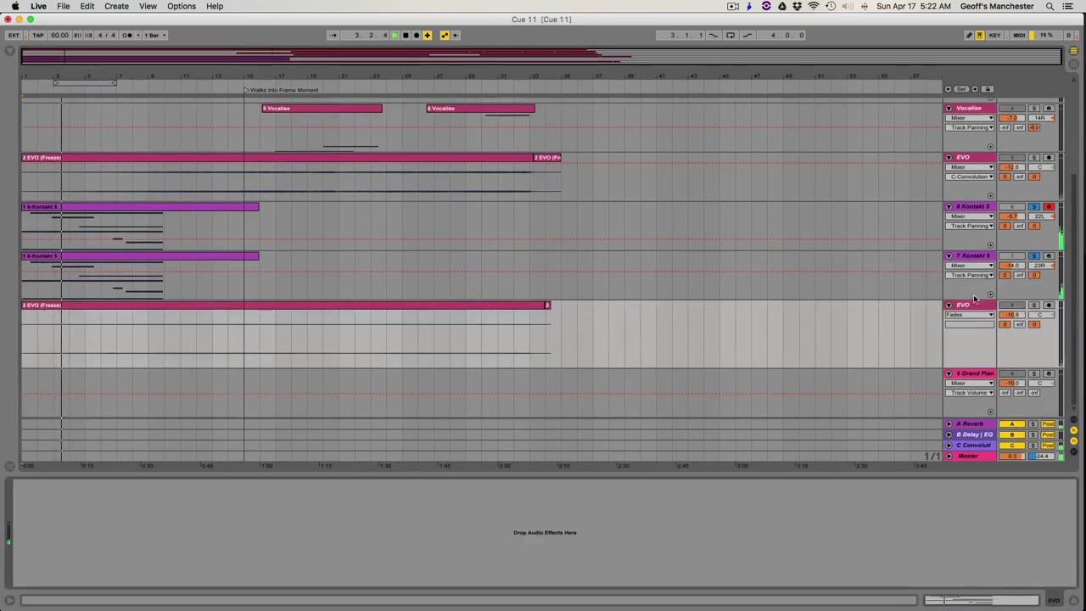
pyautogui.click(972, 256)
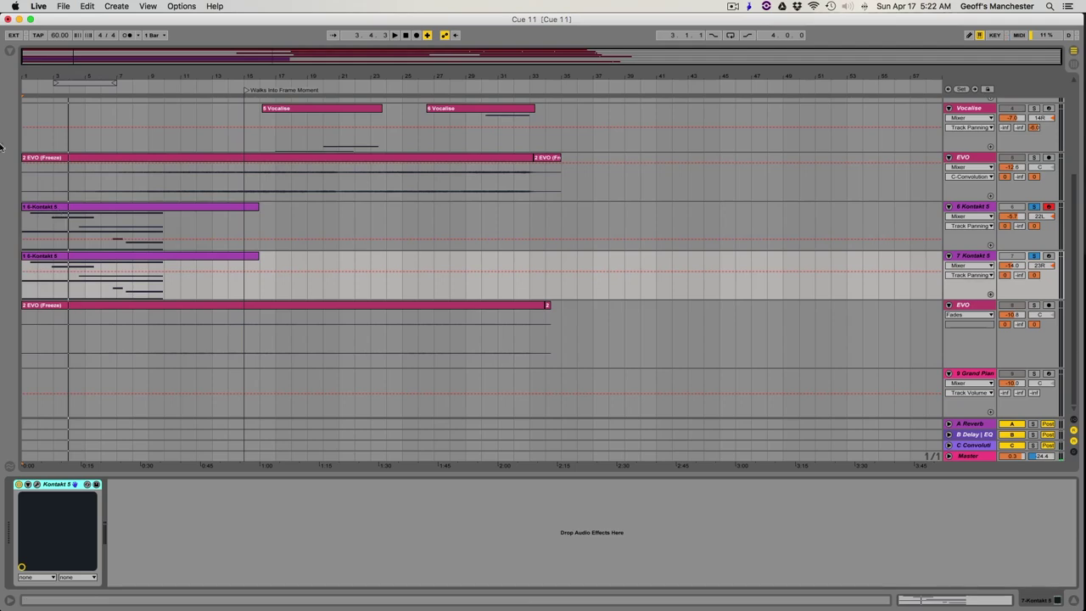
# Show the browser, find EQ Eight among the audio effects and add it to both Kontakt 5 tracks, closing the instrument window
pyautogui.click(9, 54)
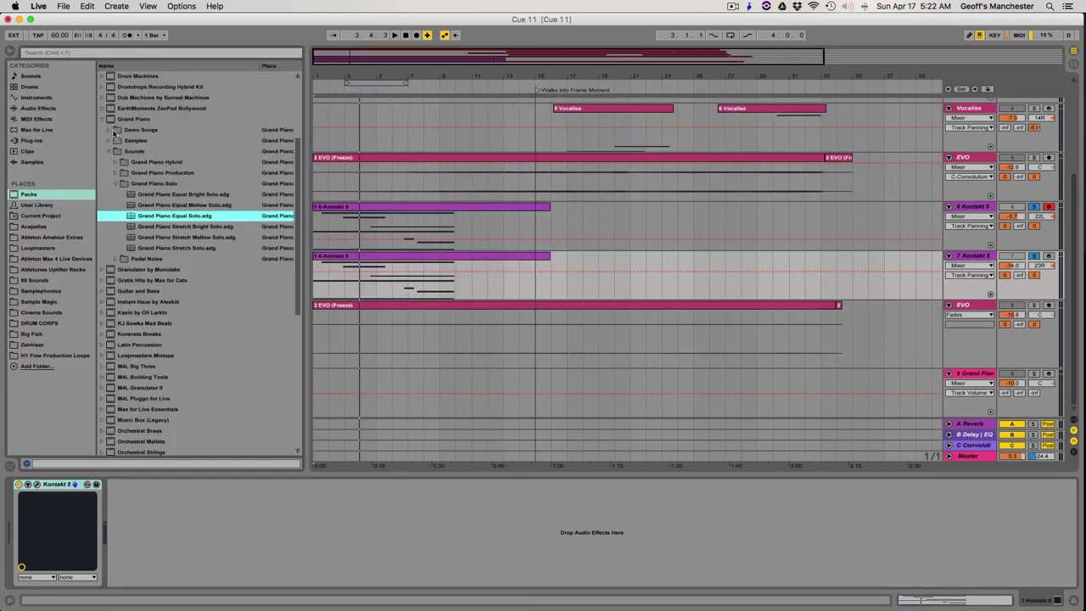
pyautogui.click(98, 117)
pyautogui.click(101, 120)
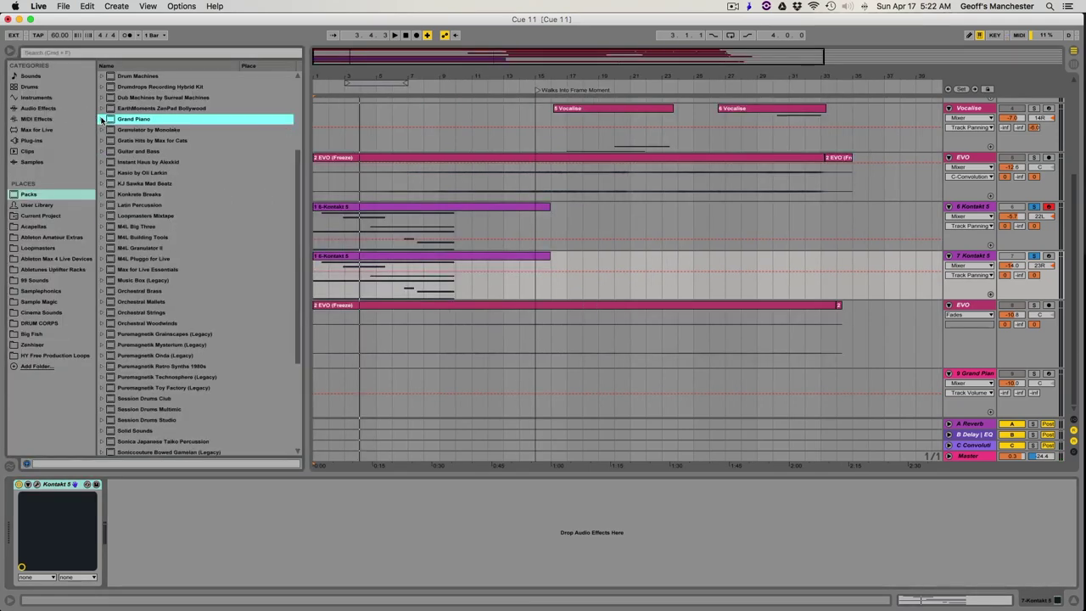
pyautogui.click(56, 110)
pyautogui.click(134, 87)
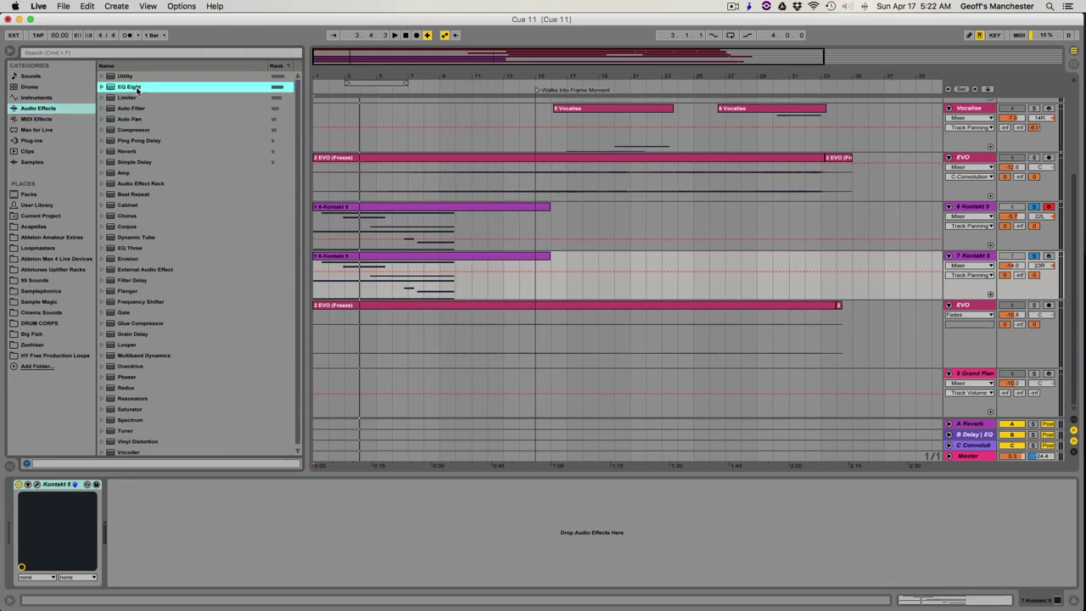
pyautogui.moveTo(385, 208); pyautogui.dragTo(385, 208)
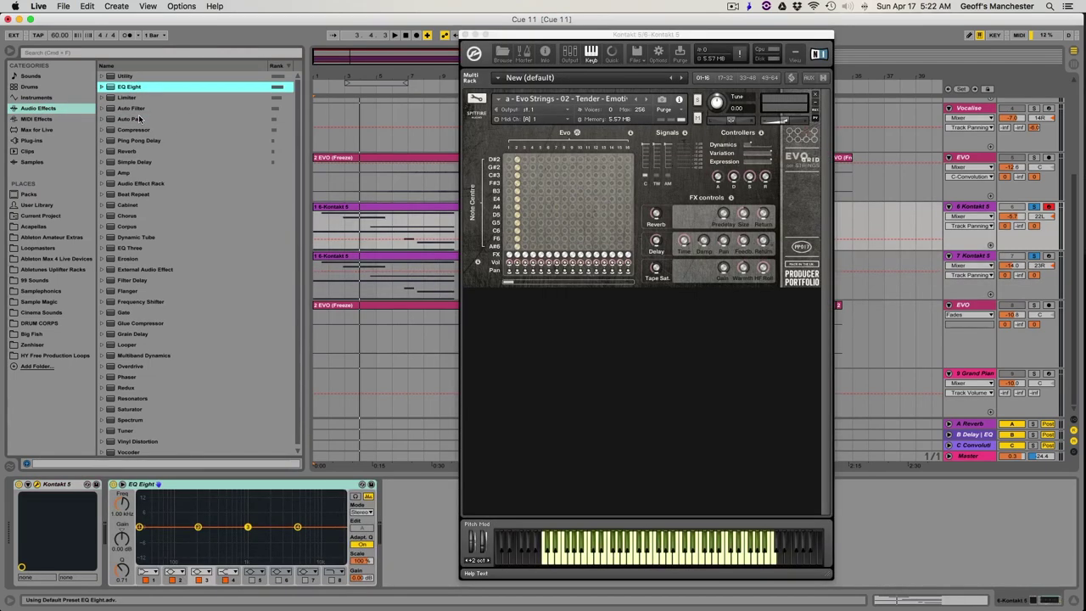
pyautogui.click(464, 35)
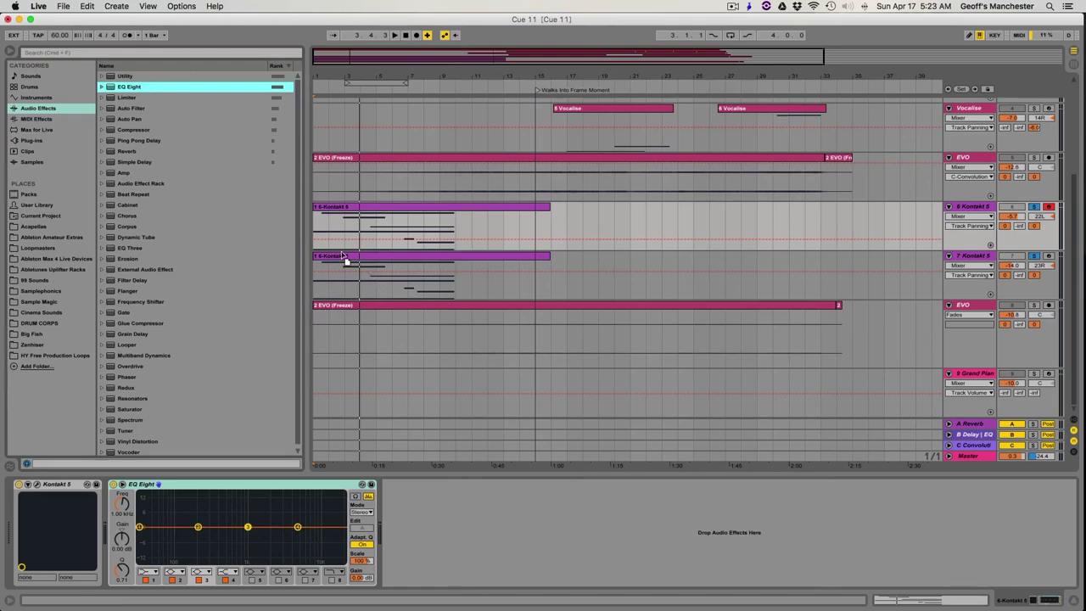
pyautogui.moveTo(339, 253); pyautogui.dragTo(341, 254)
# In the original Kontakt 5 track's EQ Eight, make filter 1 a low cut at about 405 Hz and raise filter 4 to 3.60 dB at 5.29 kHz
pyautogui.click(341, 207)
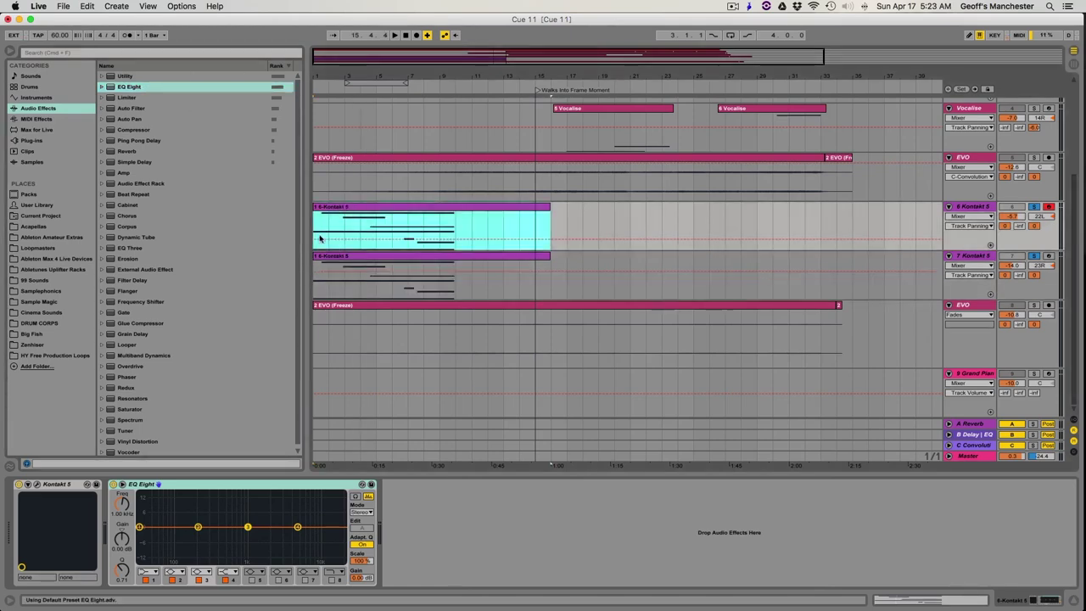
pyautogui.click(145, 574)
pyautogui.click(151, 509)
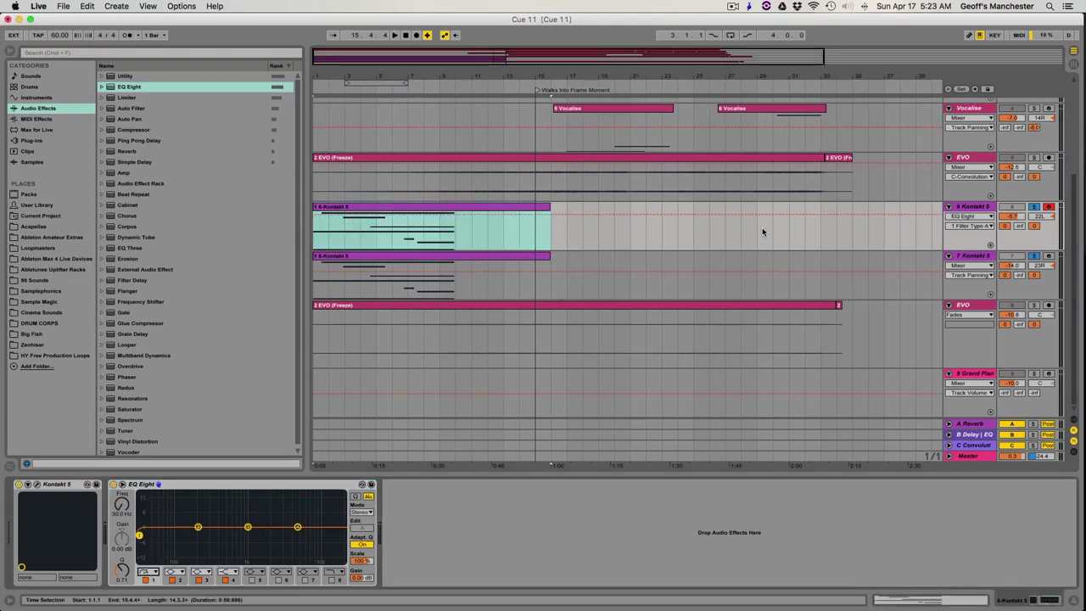
pyautogui.press('space')
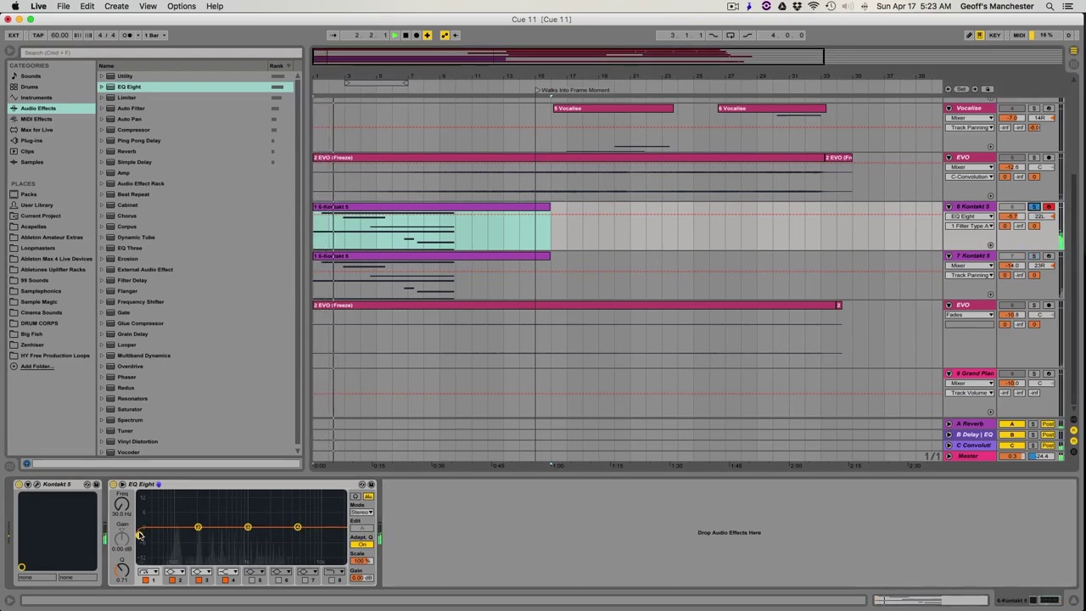
pyautogui.press('space')
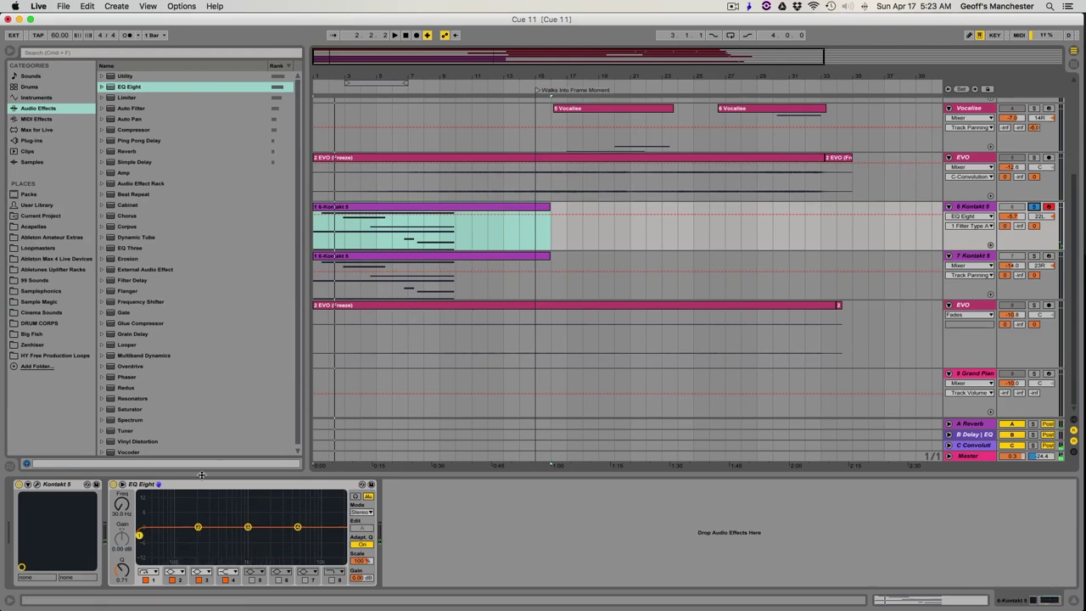
pyautogui.press('space')
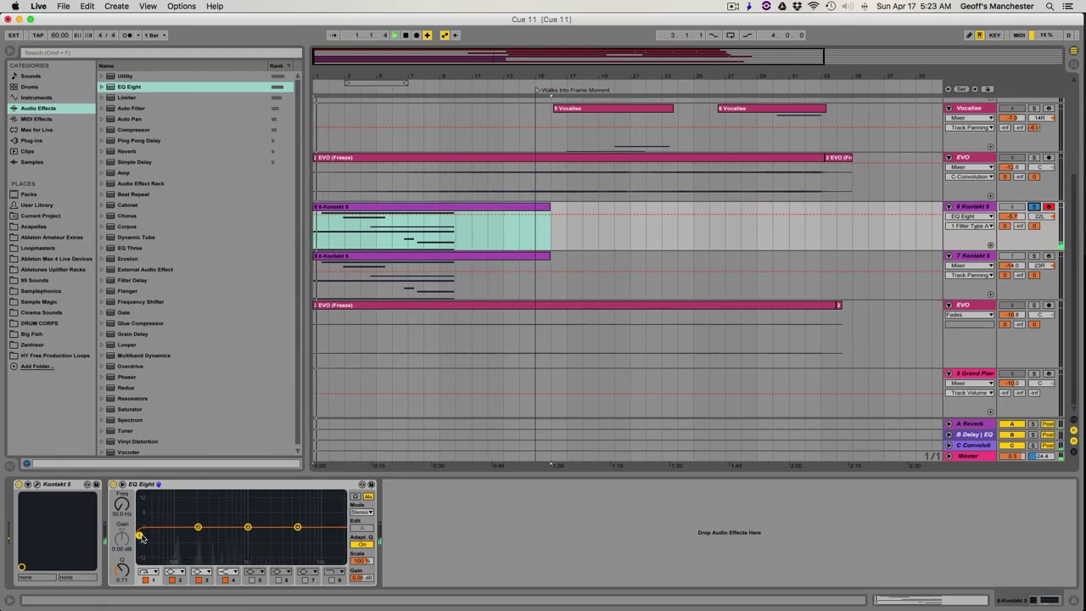
pyautogui.moveTo(139, 535); pyautogui.dragTo(220, 537)
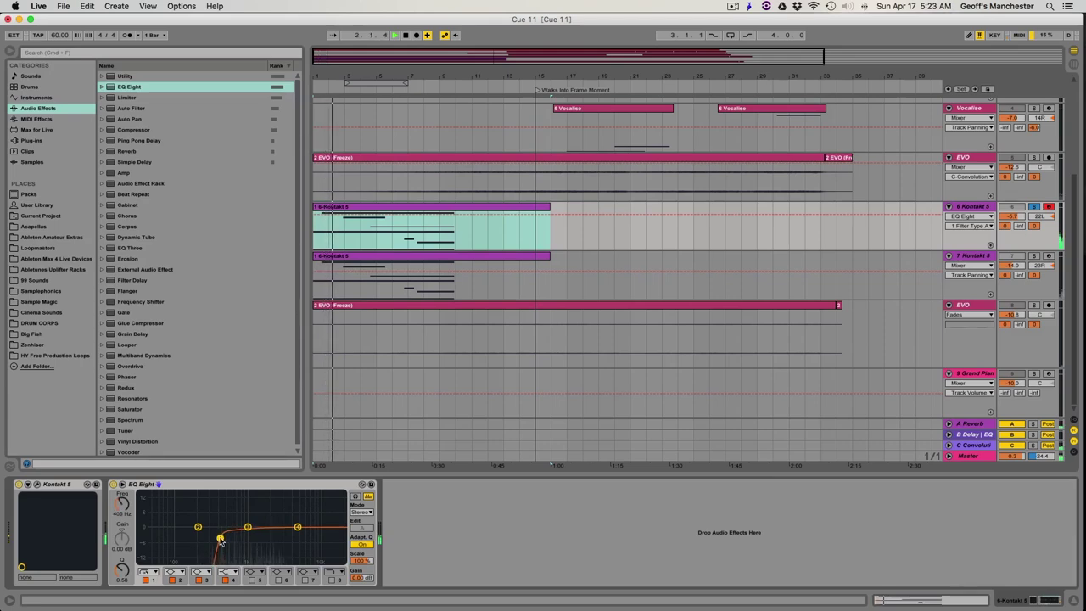
pyautogui.click(297, 527)
pyautogui.moveTo(297, 528); pyautogui.dragTo(298, 519)
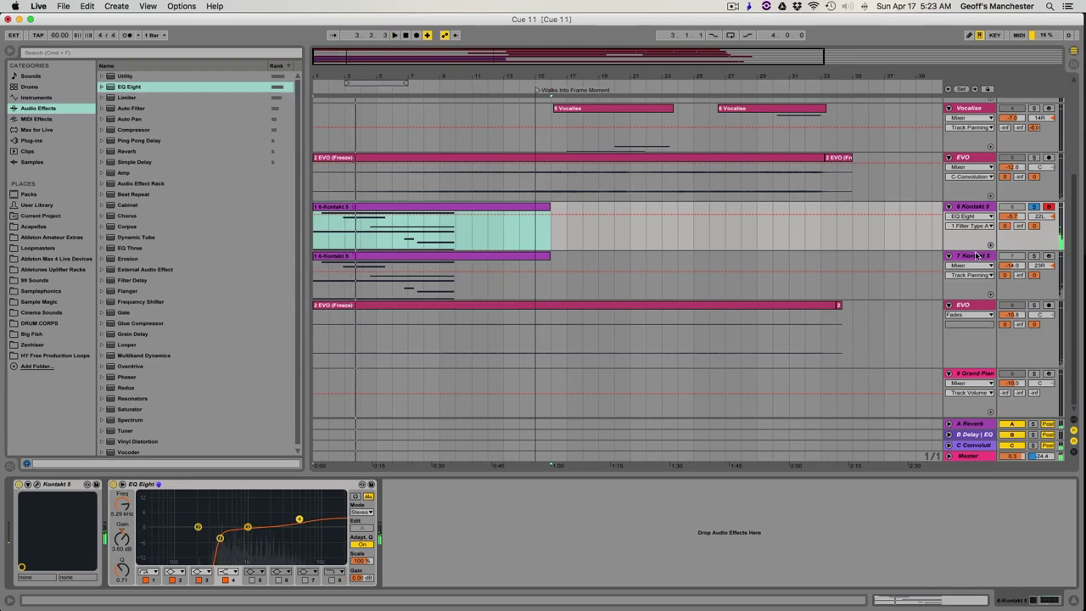
# In the duplicated track's EQ Eight, enable filter 8 as a high cut, boost filter 2 by 4.59 dB at 104 Hz, and solo only that track
pyautogui.press('Down')
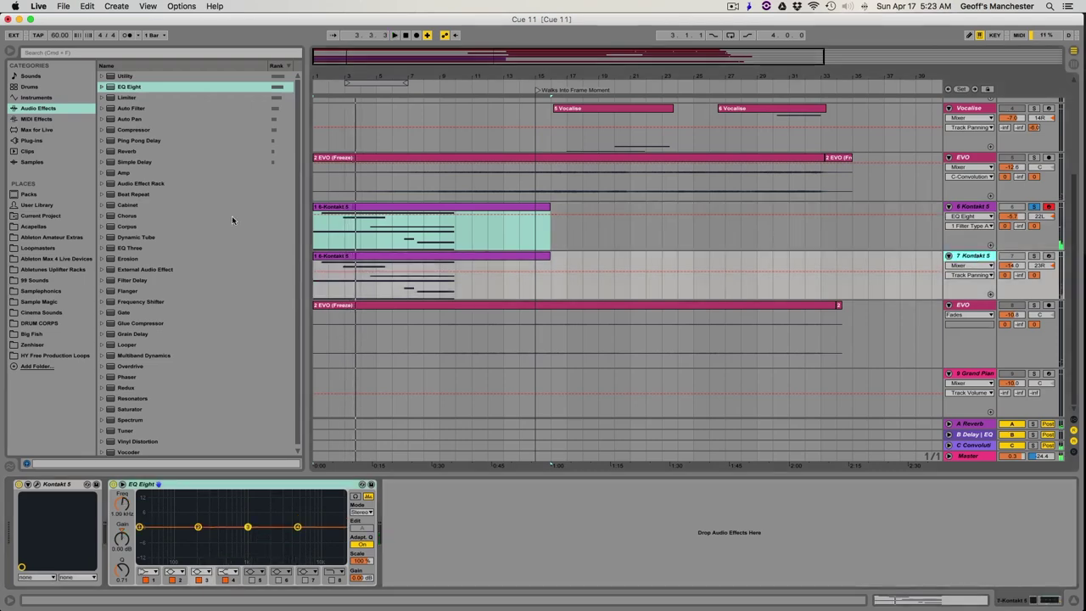
pyautogui.click(333, 580)
pyautogui.press('space')
pyautogui.moveTo(341, 548); pyautogui.dragTo(227, 533)
pyautogui.click(1033, 255)
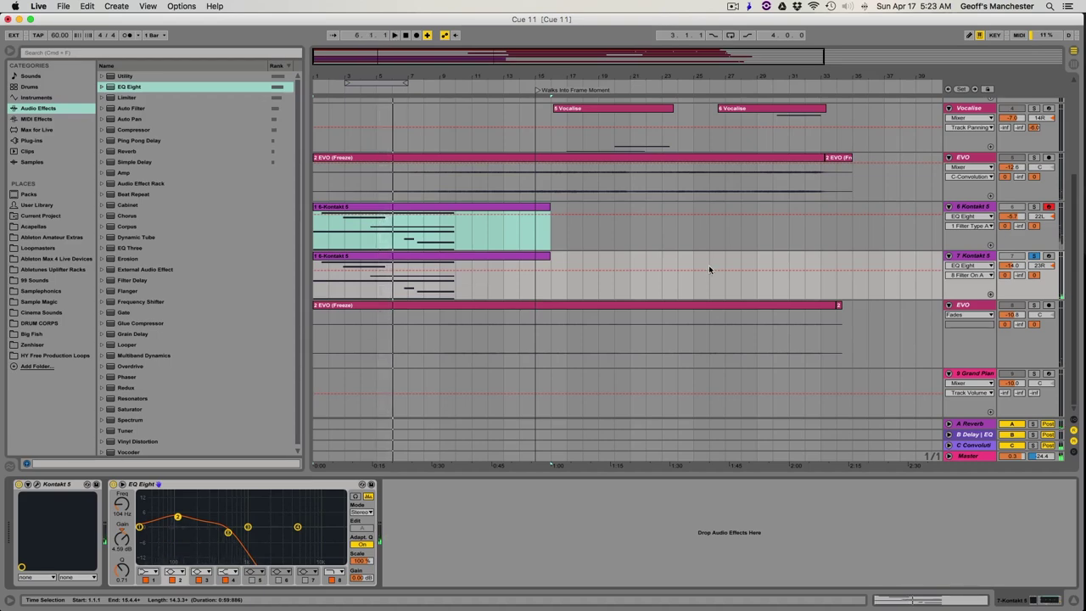
# Unsolo the duplicated Kontakt 5 track and delete both Kontakt 5 tracks
pyautogui.click(1035, 256)
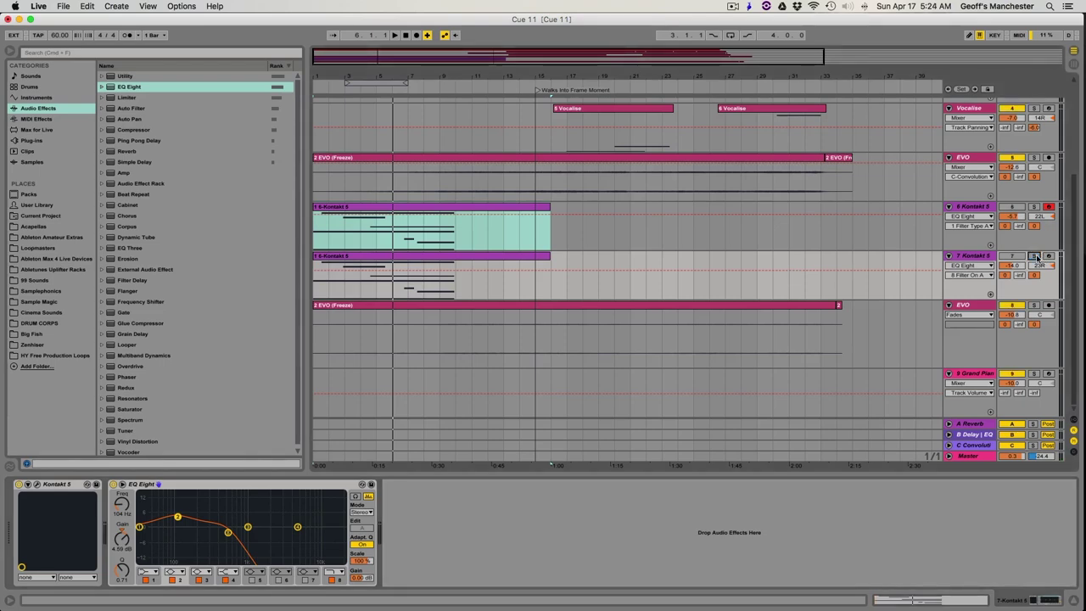
pyautogui.click(969, 208)
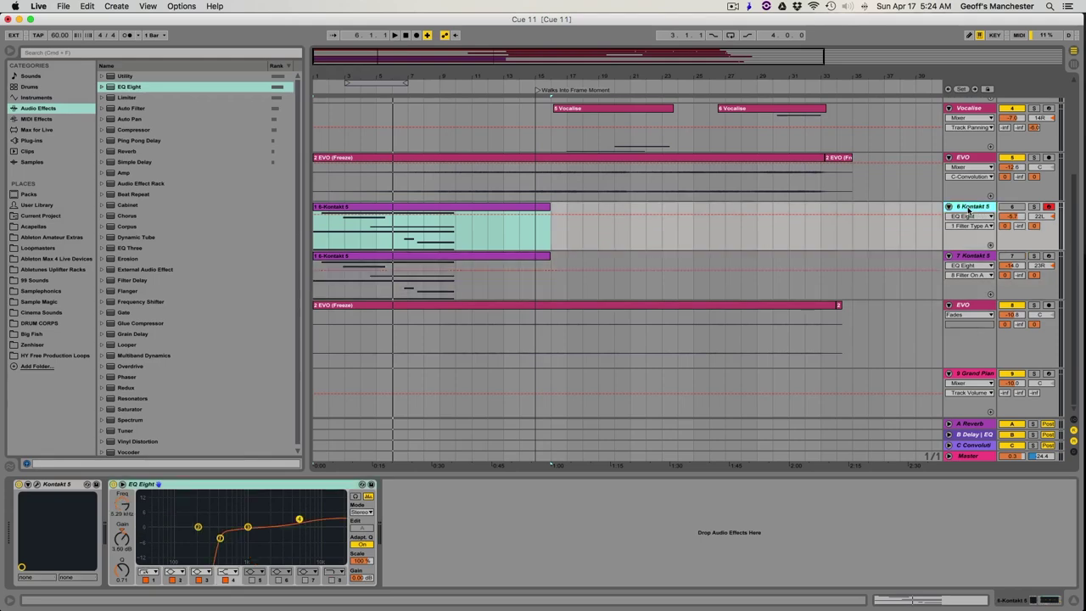
pyautogui.press('Down')
pyautogui.press('Delete')
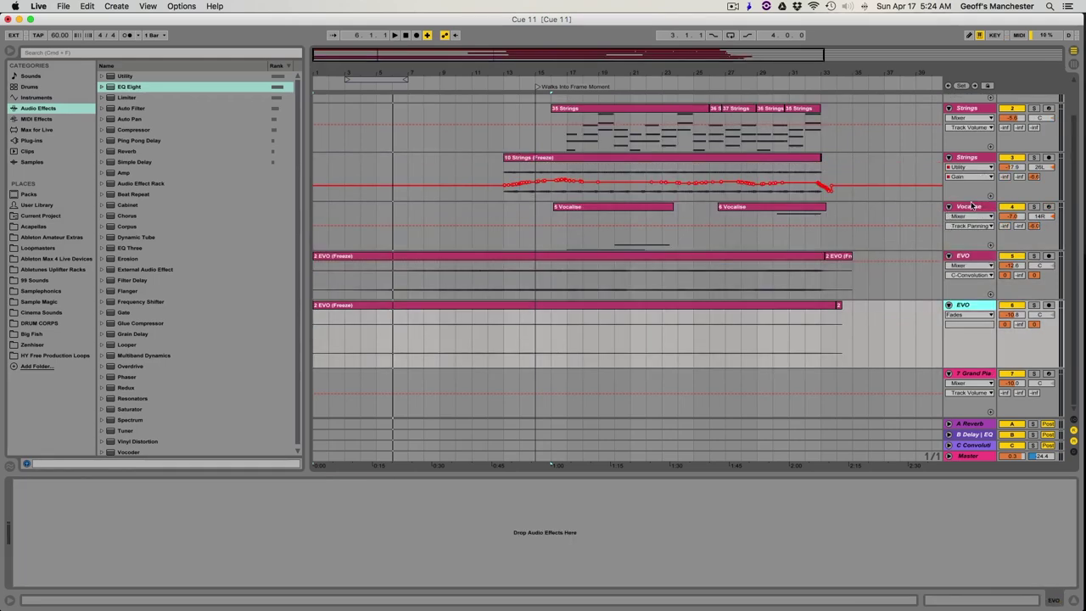
# Place the playback position at bar 16 on the Vocalise track and open its Kontakt instrument
pyautogui.click(971, 206)
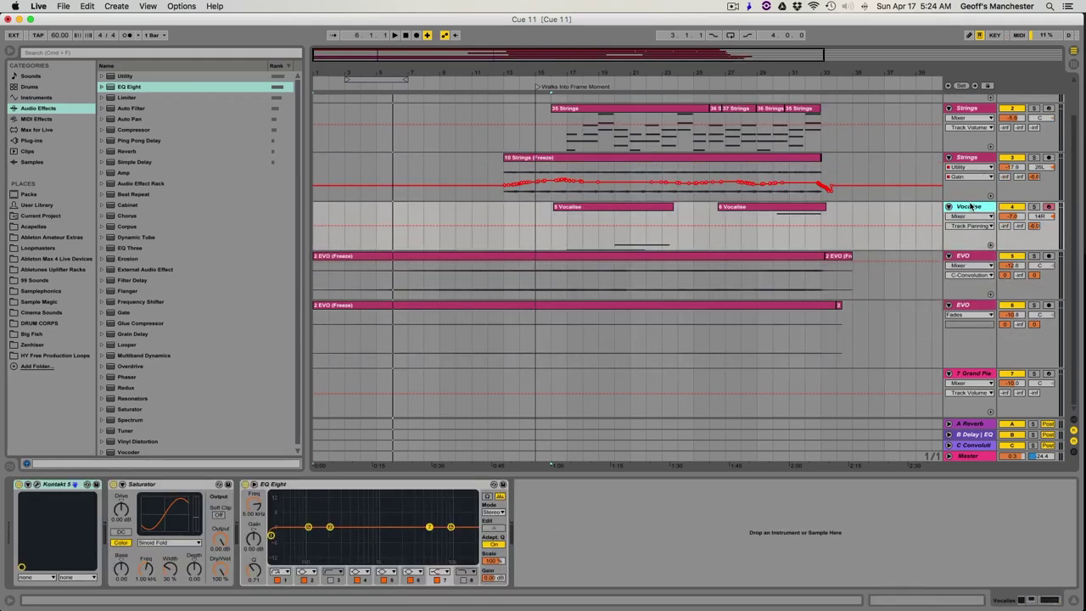
pyautogui.click(567, 238)
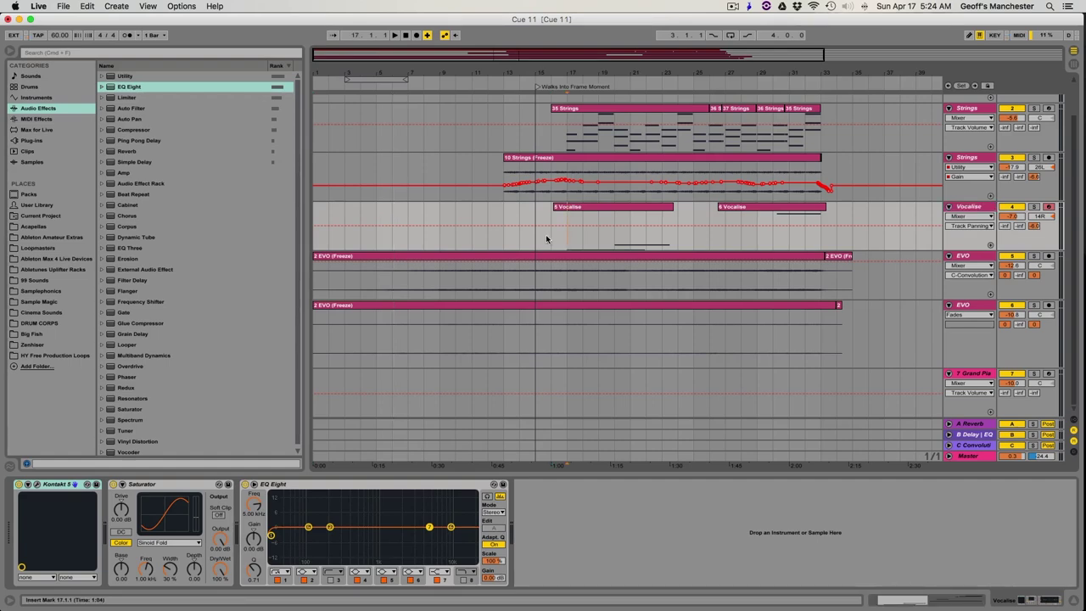
pyautogui.click(548, 238)
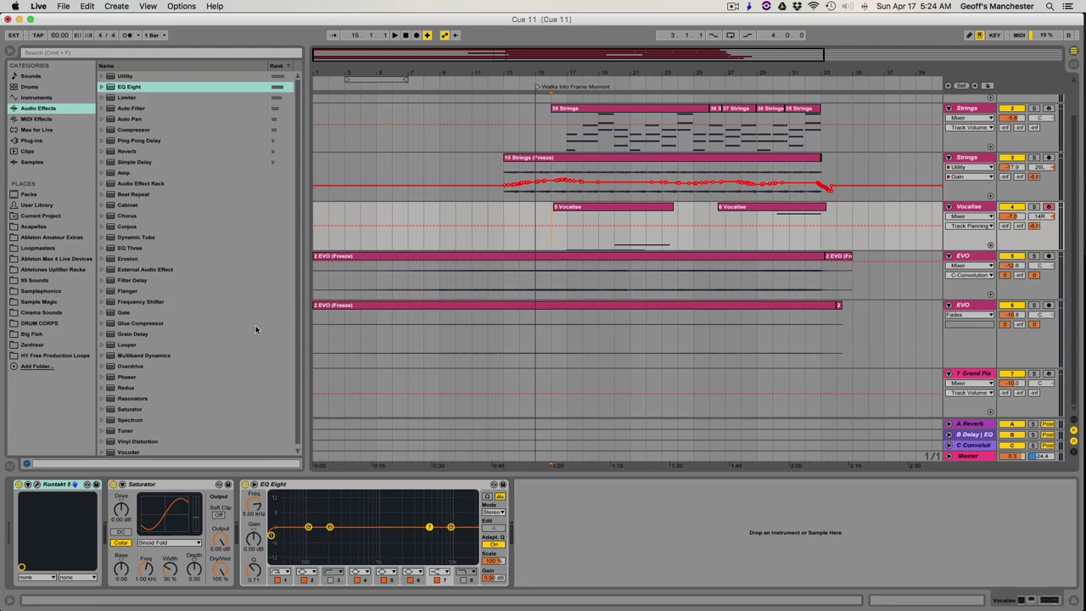
pyautogui.click(976, 207)
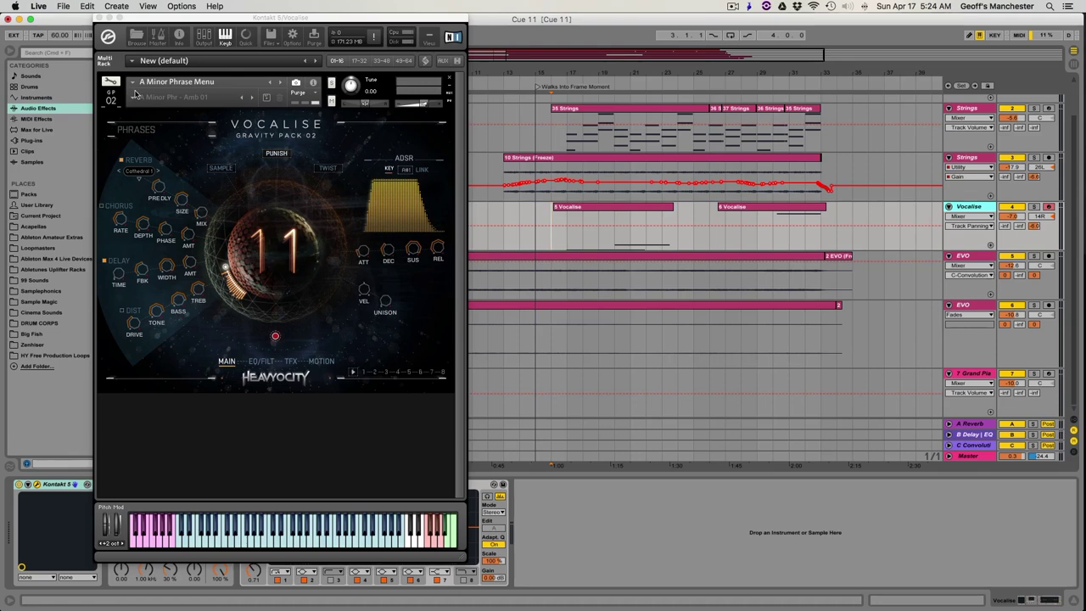
# Open Kontakt's library browser, dismiss the version information window and look through the installed instrument libraries
pyautogui.click(138, 38)
pyautogui.click(141, 39)
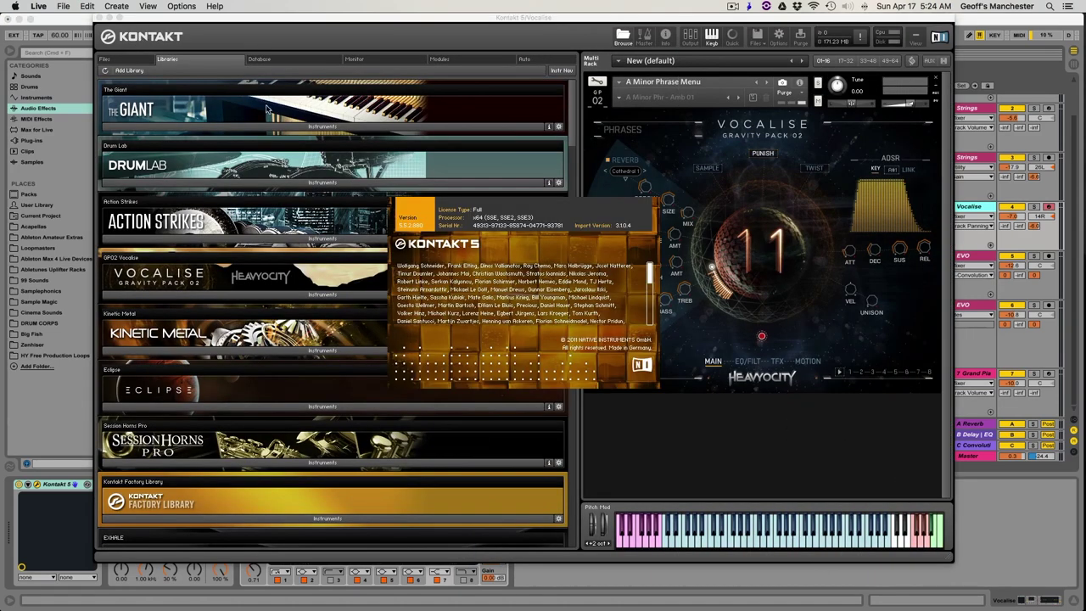
pyautogui.click(619, 327)
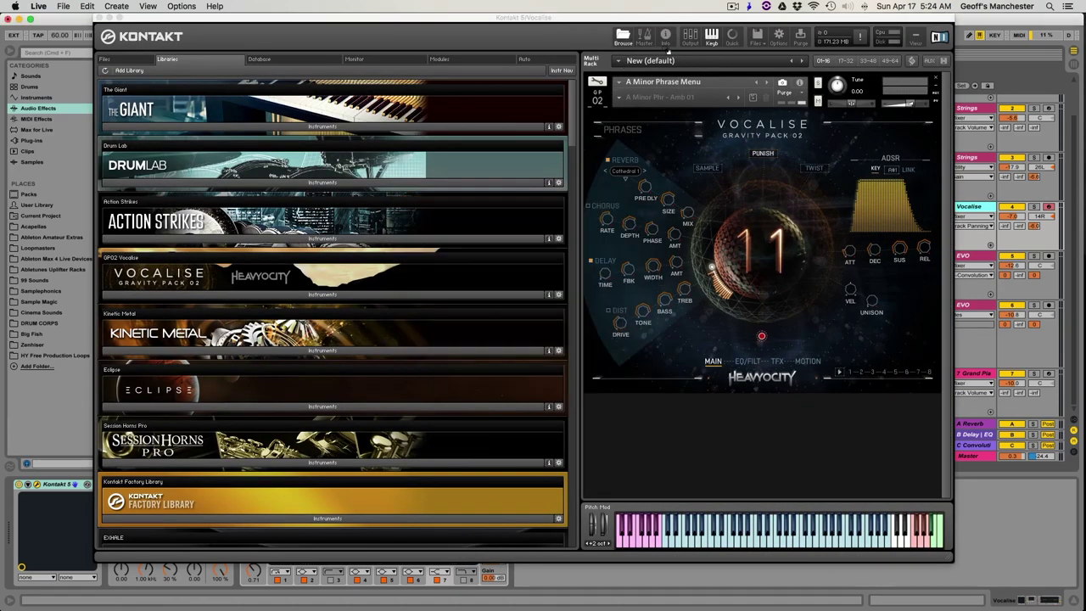
pyautogui.scroll(-20, 301, 291)
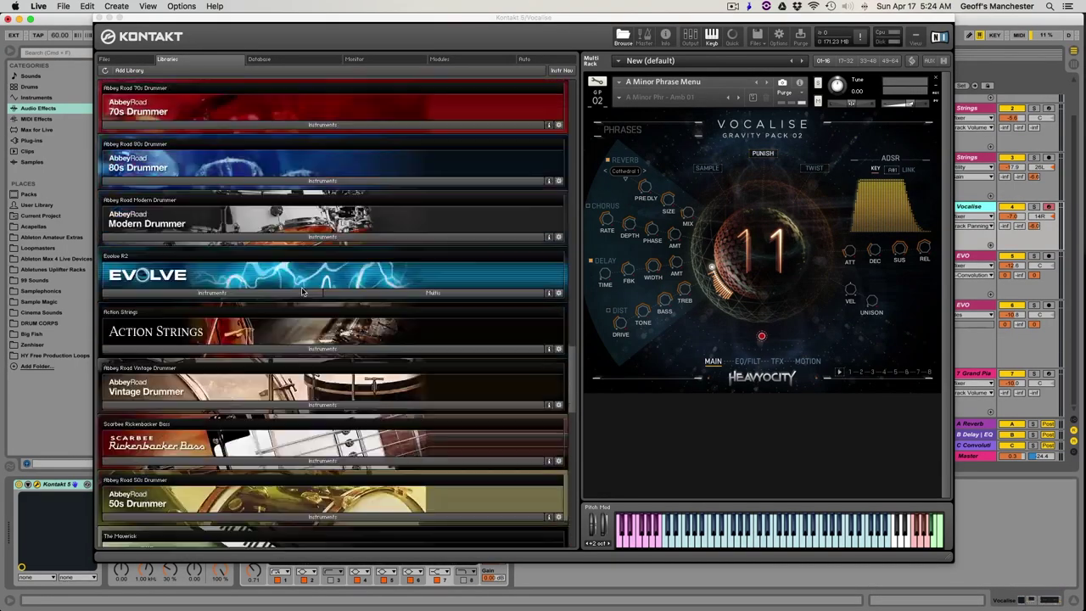
pyautogui.scroll(20, 301, 291)
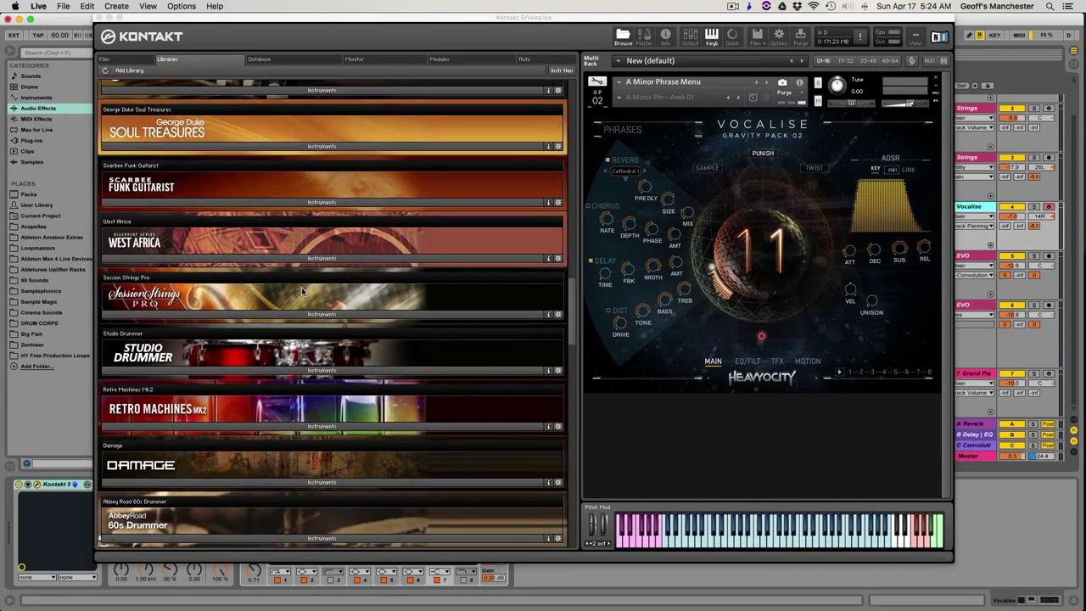
pyautogui.scroll(-15, 301, 291)
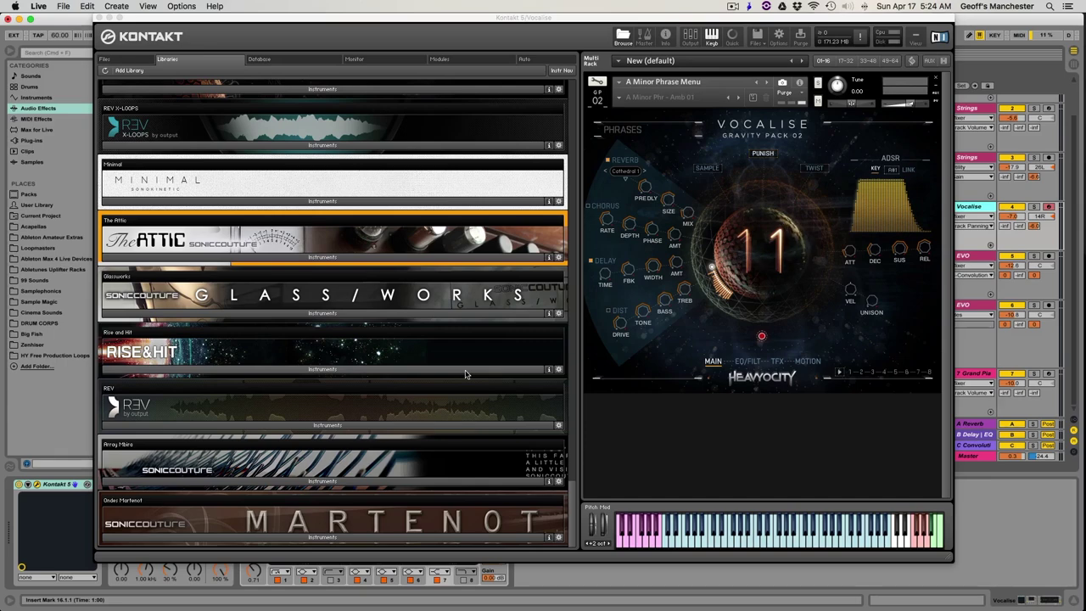
pyautogui.scroll(5, 465, 373)
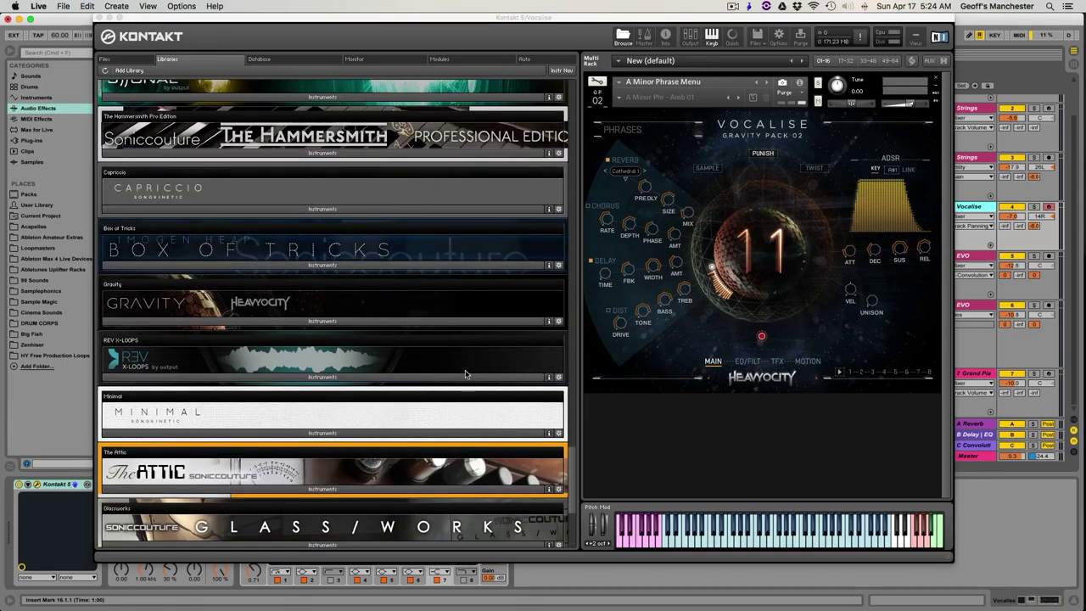
pyautogui.scroll(3, 465, 373)
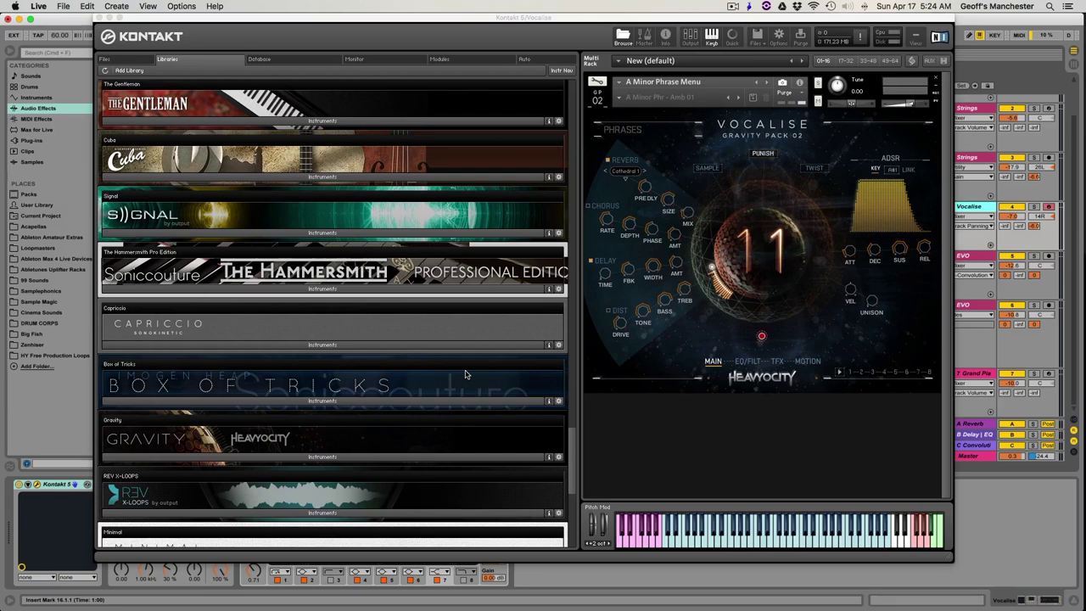
# Look through Kontakt's installed libraries and view the instrument folders of the Gravity library
pyautogui.scroll(-7, 464, 373)
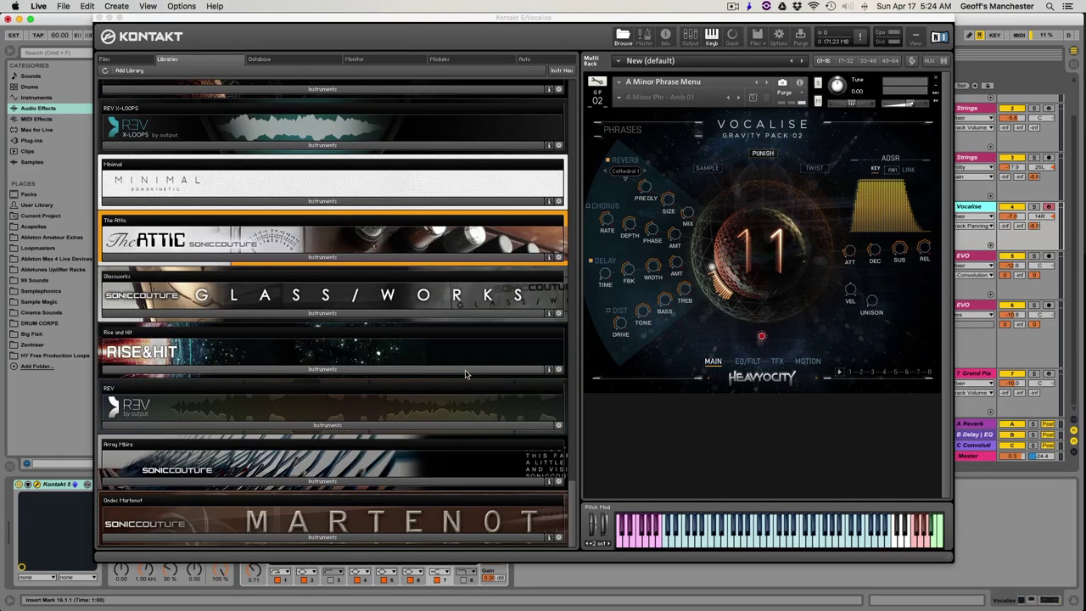
pyautogui.scroll(3, 449, 361)
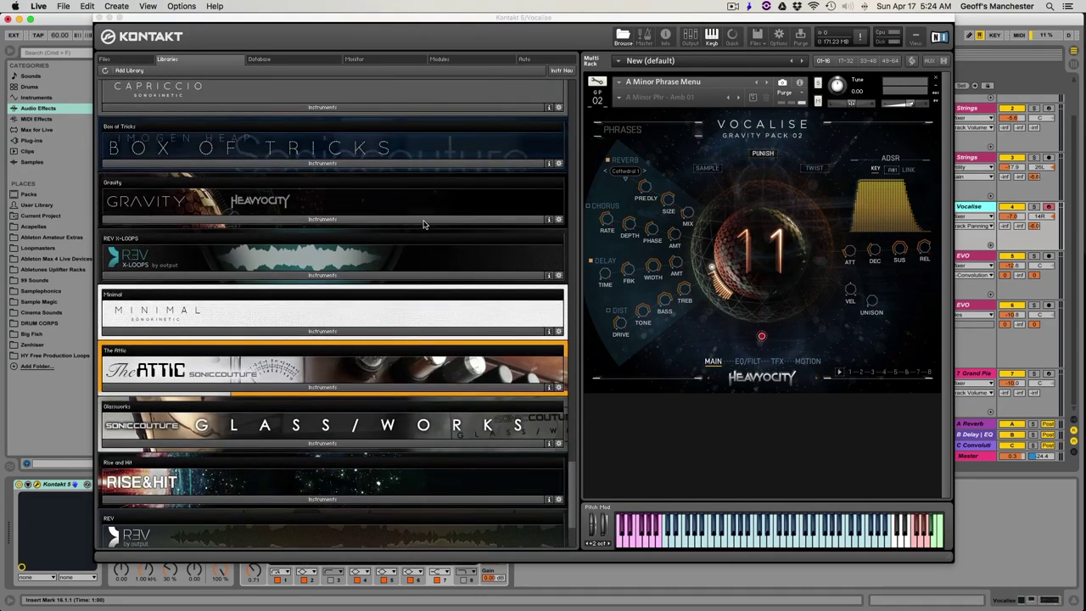
pyautogui.click(421, 219)
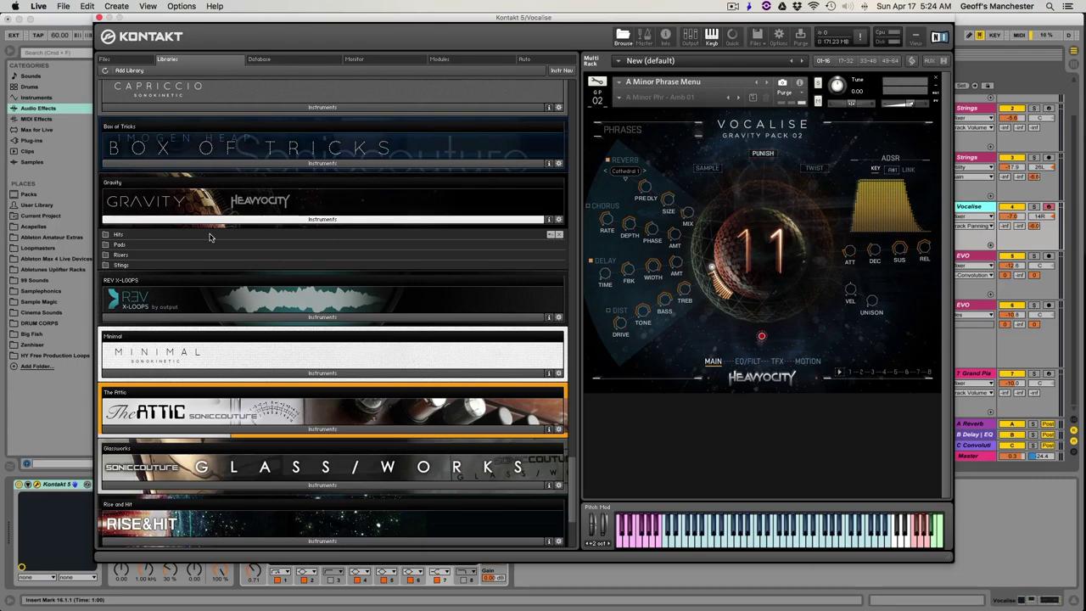
pyautogui.click(227, 213)
pyautogui.scroll(-3, 228, 339)
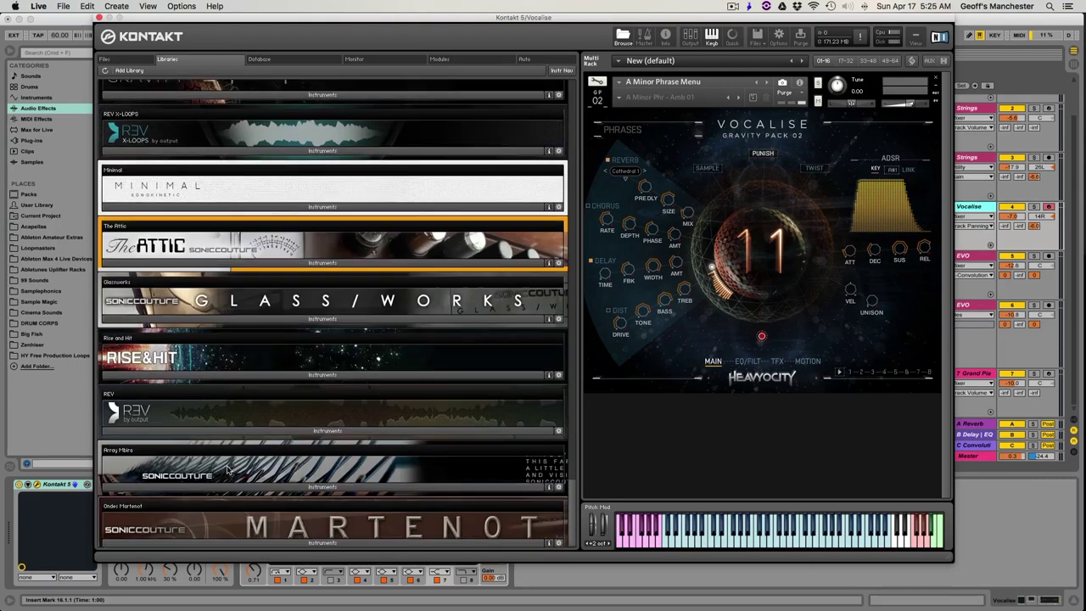
# Find the GP02 Vocalise library, list its instruments and open its Pads folder
pyautogui.scroll(8, 227, 469)
pyautogui.scroll(20, 227, 469)
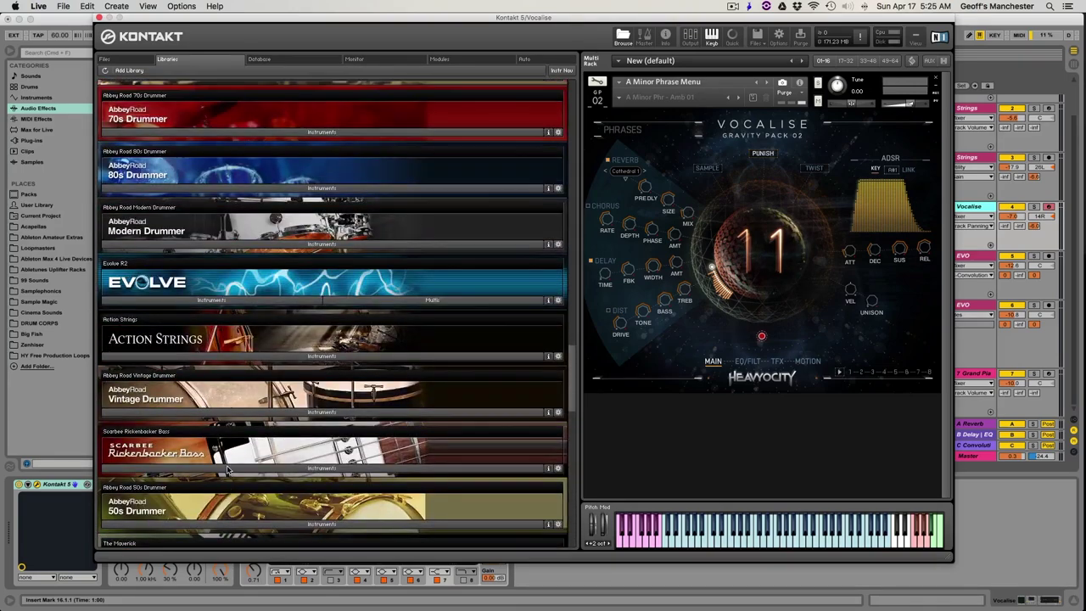
pyautogui.scroll(20, 227, 469)
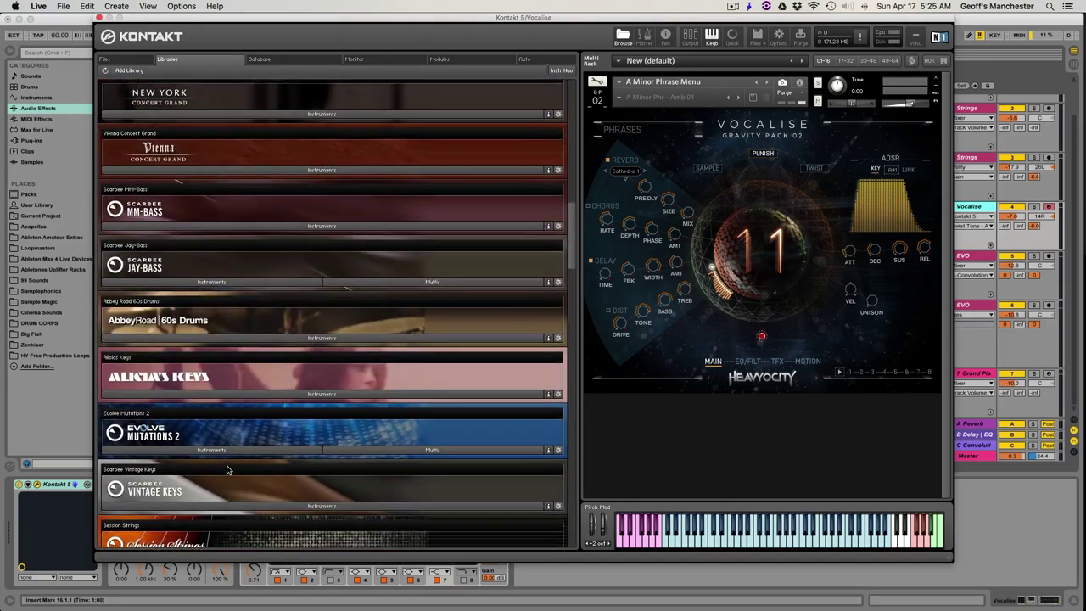
pyautogui.scroll(10, 228, 469)
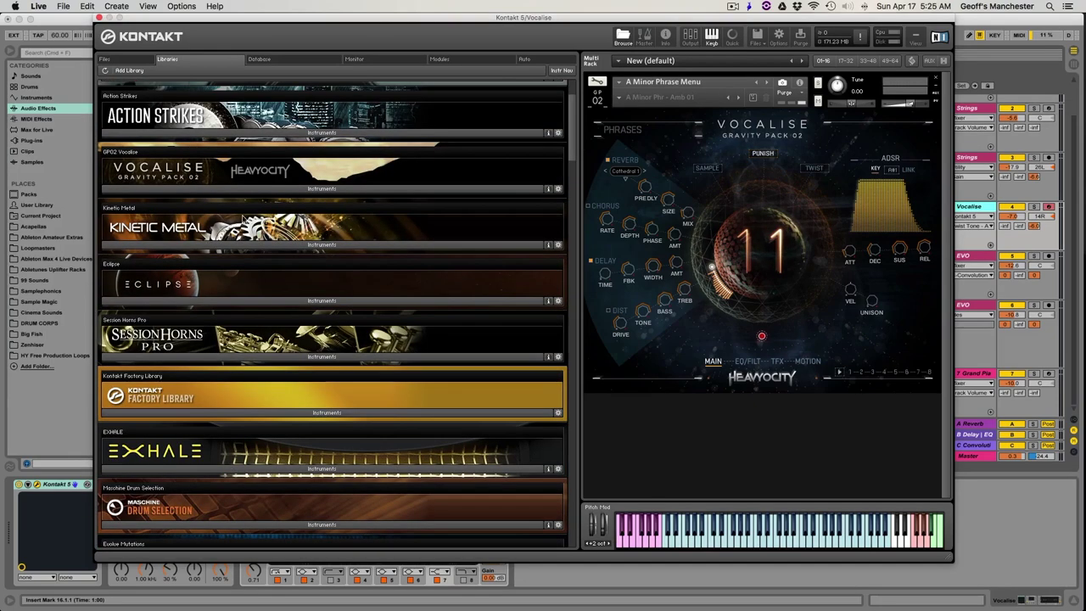
pyautogui.click(187, 190)
pyautogui.click(150, 204)
pyautogui.click(145, 204)
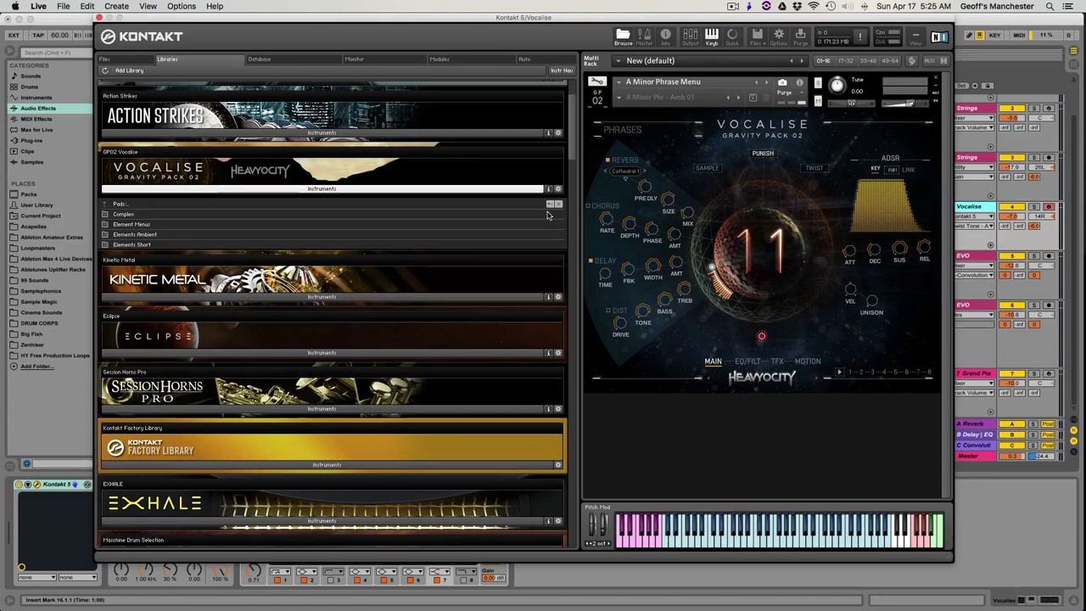
# Move the Vocalise track's Kontakt window aside to solo that track, and close the instrument window
pyautogui.moveTo(712, 17); pyautogui.dragTo(373, 17)
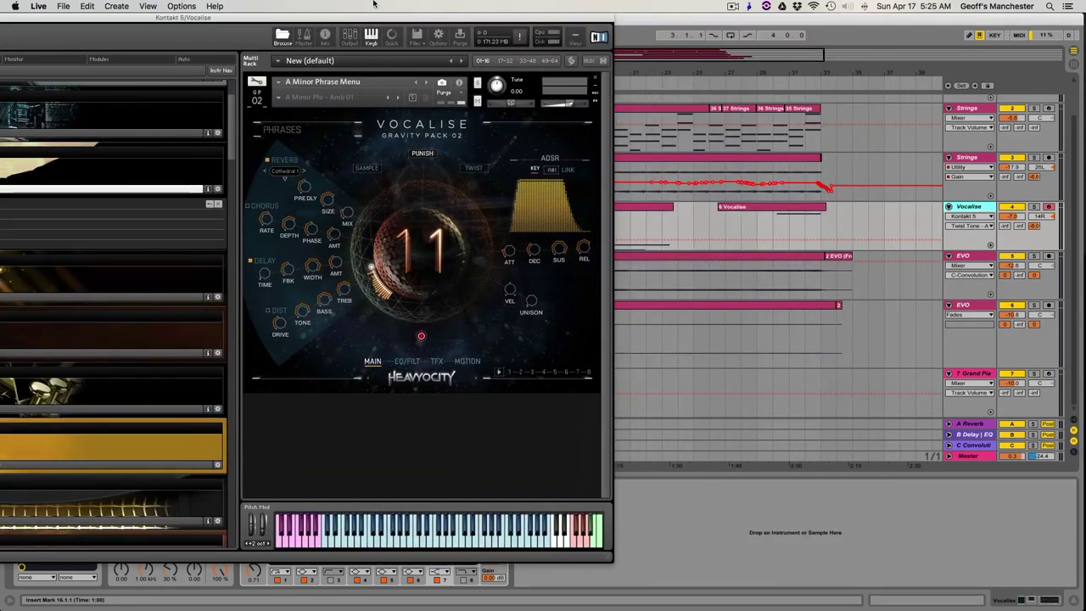
pyautogui.click(1034, 207)
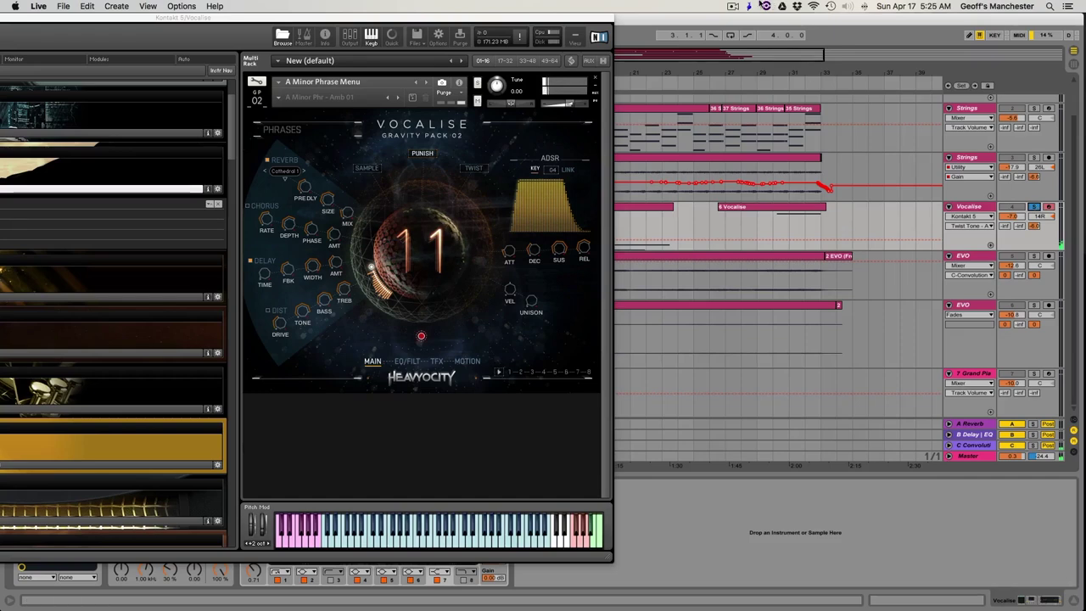
pyautogui.press('Tab')
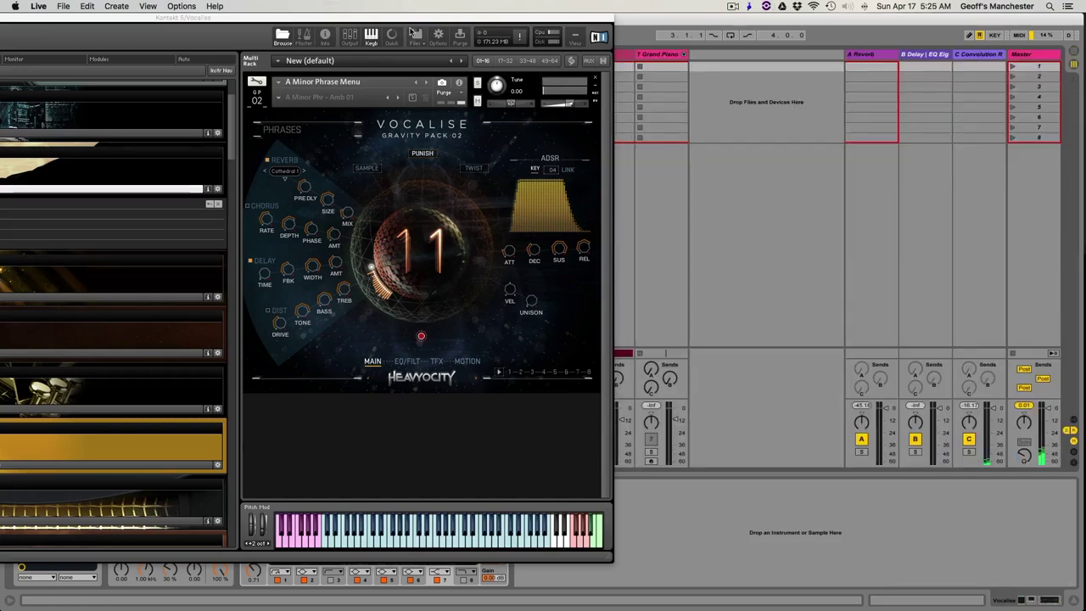
pyautogui.press('Tab')
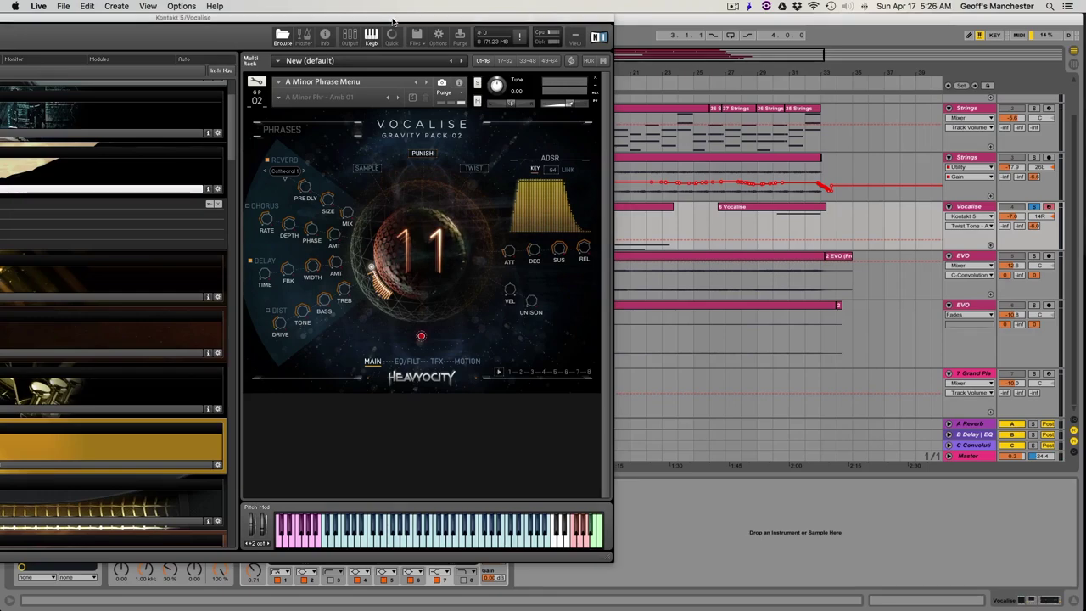
pyautogui.doubleClick(392, 21)
pyautogui.click(167, 42)
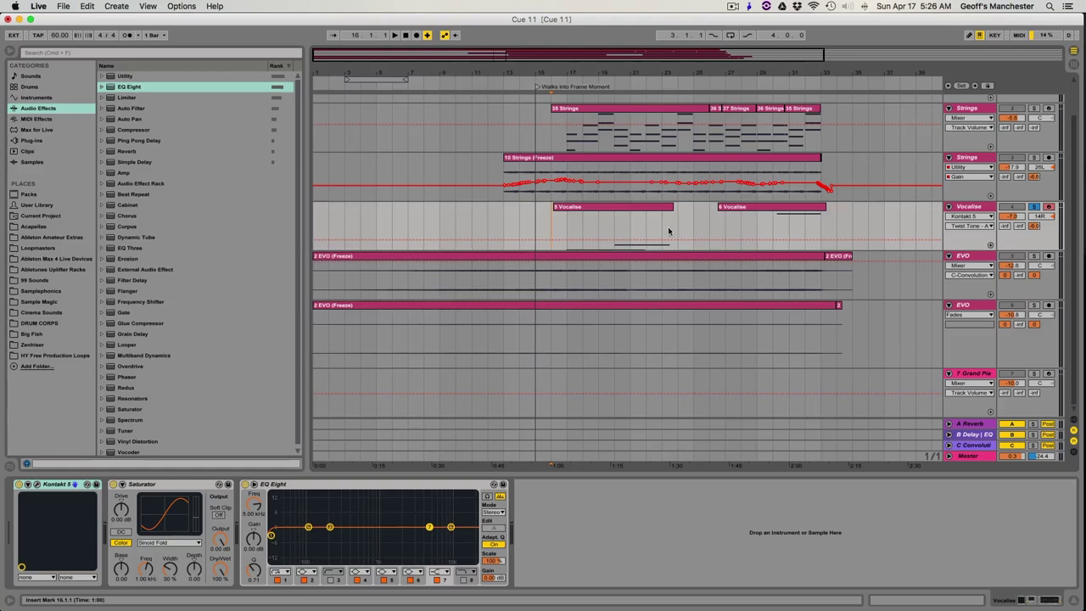
# Place the playback position at bar 13 on the Vocalise track
pyautogui.click(564, 220)
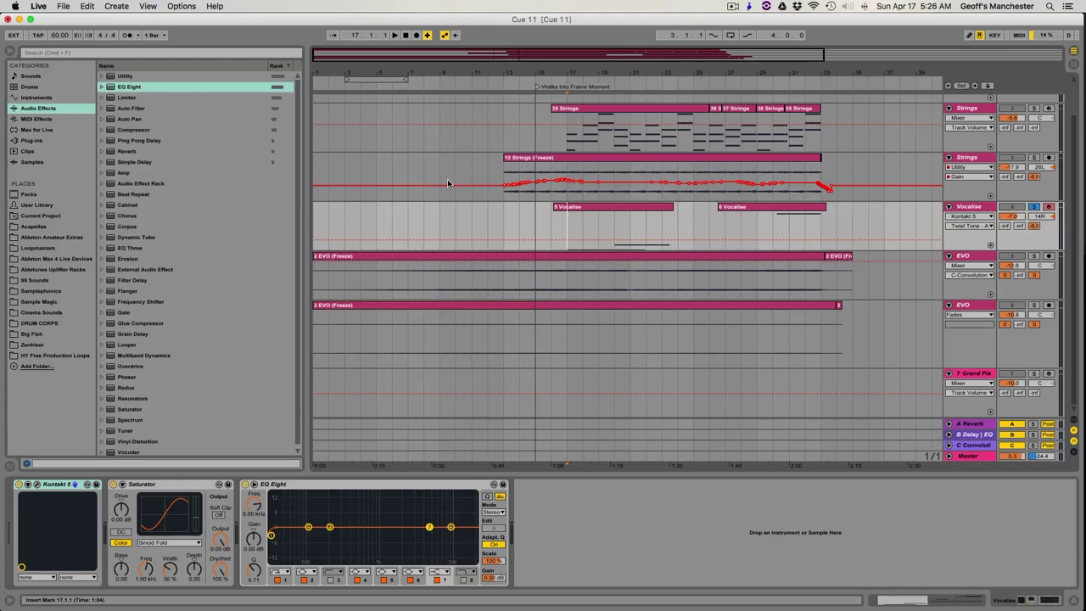
pyautogui.click(486, 162)
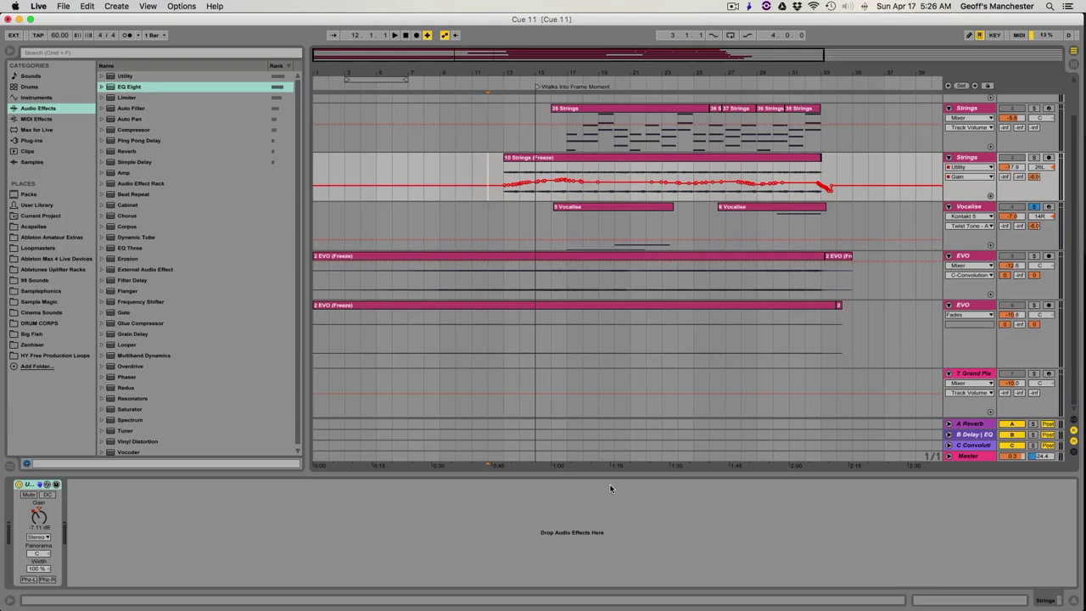
pyautogui.click(504, 219)
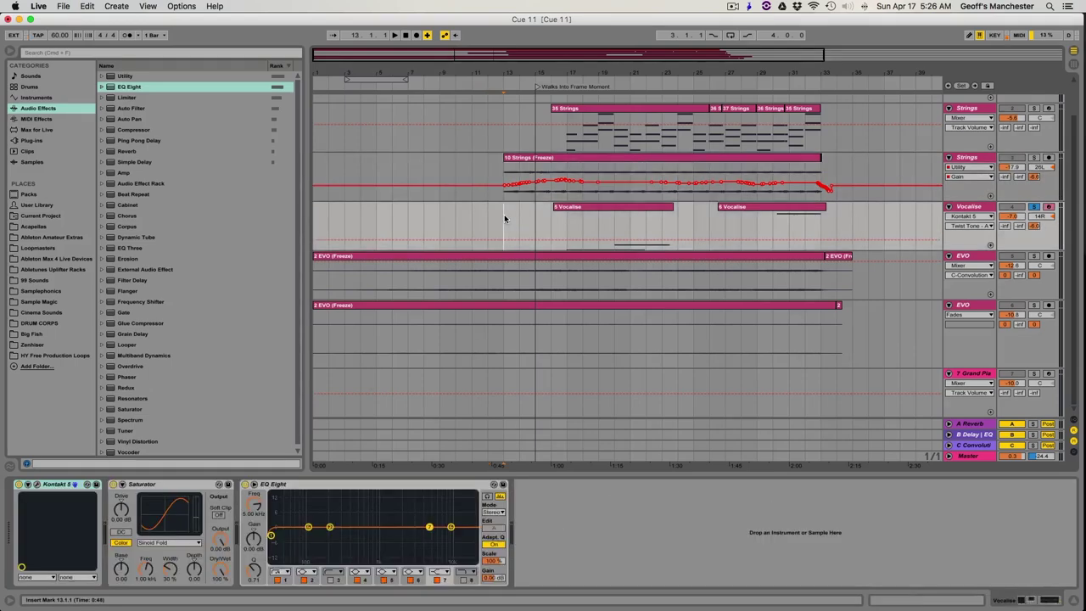
# Set the Vocalise track's C-Convolution send to -7.0 dB and check the Convolution Reverb Pro device on return C
pyautogui.click(980, 208)
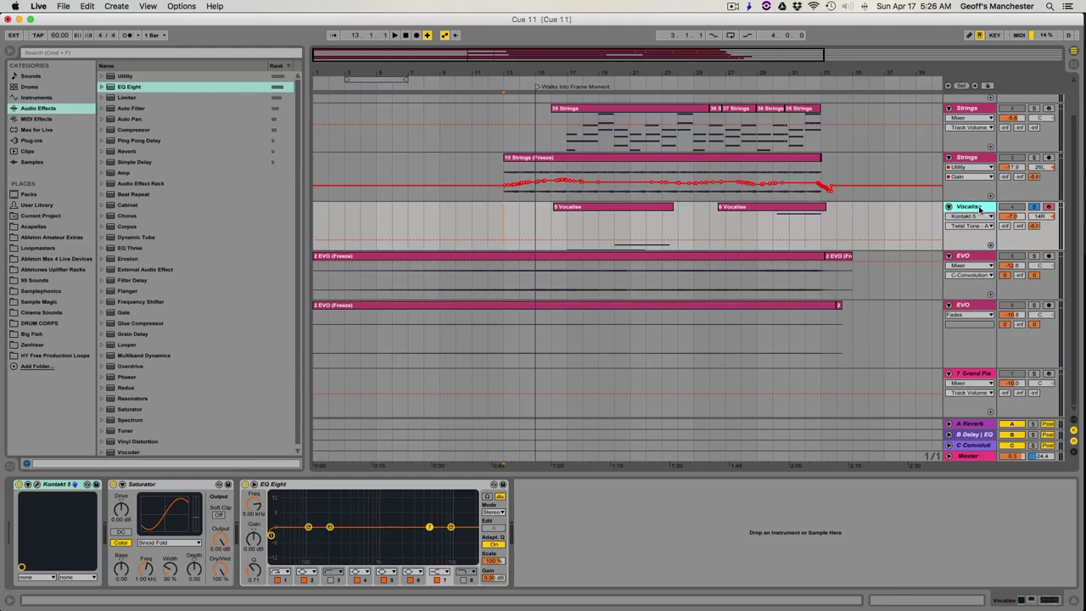
pyautogui.click(1033, 226)
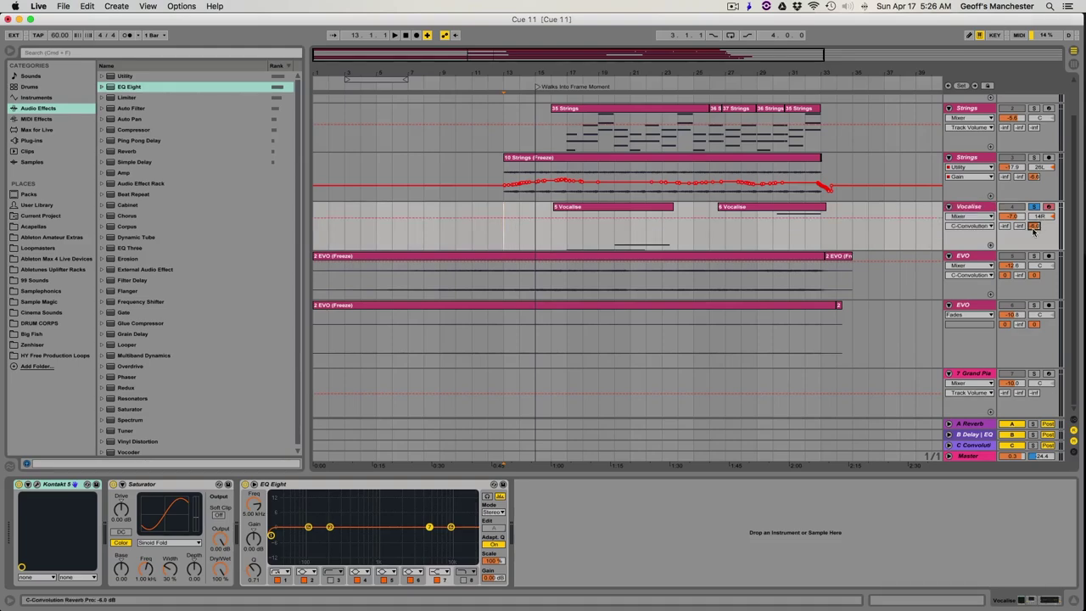
pyautogui.moveTo(1033, 232); pyautogui.dragTo(1033, 242)
pyautogui.click(971, 445)
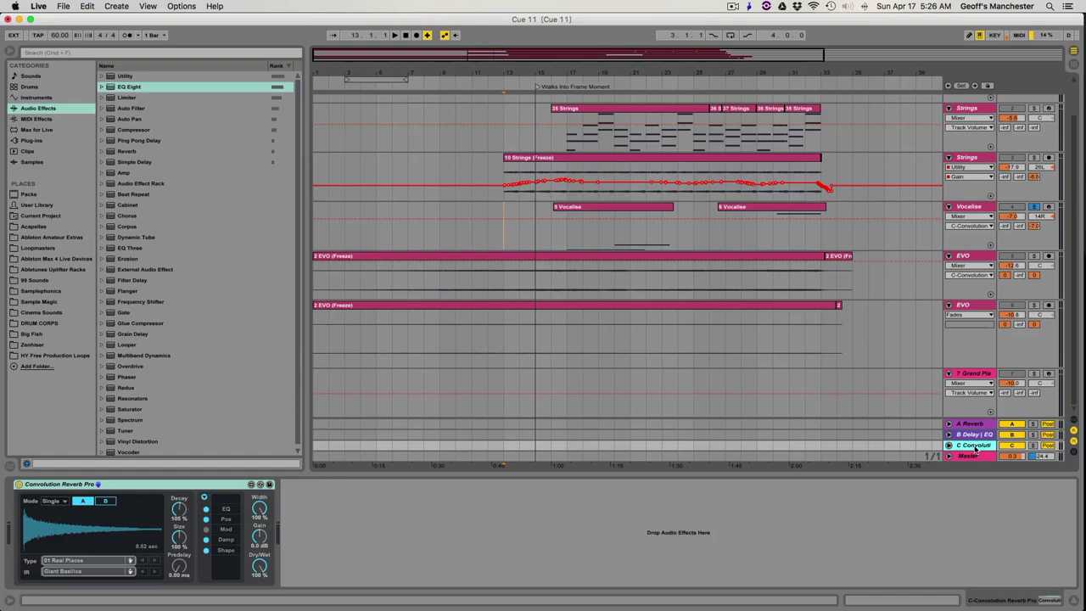
pyautogui.click(968, 206)
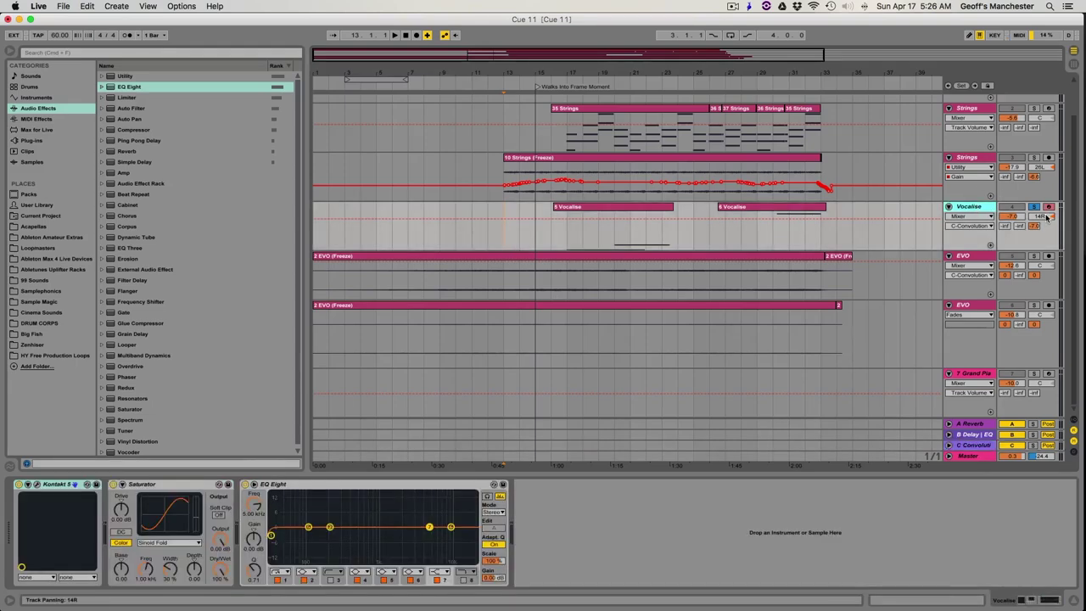
# Play the cue from bar 13 in Session View and unsolo the Vocalise track
pyautogui.press('Tab')
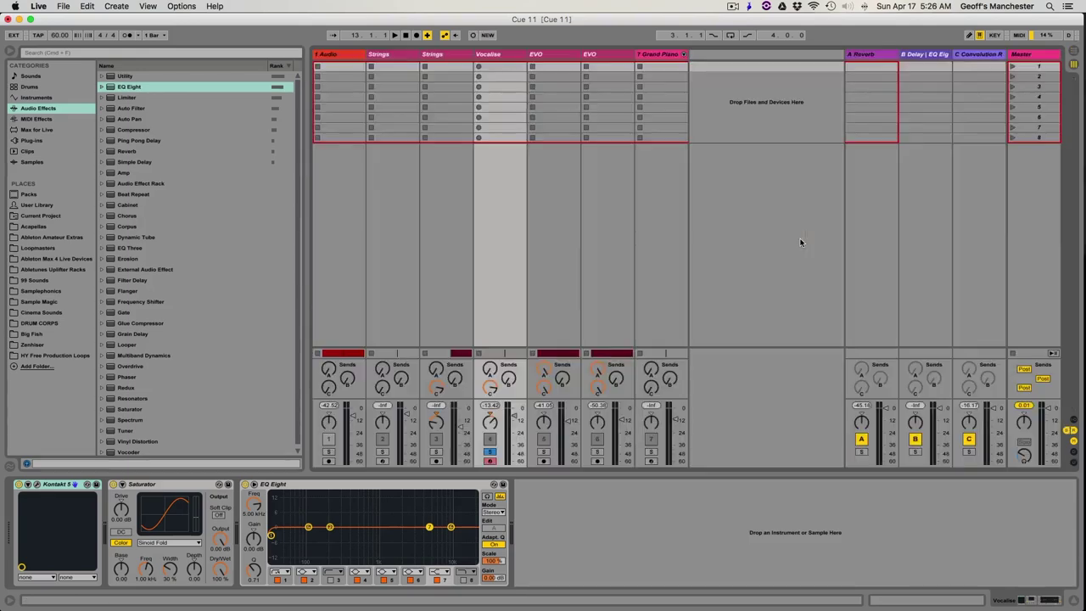
pyautogui.click(488, 54)
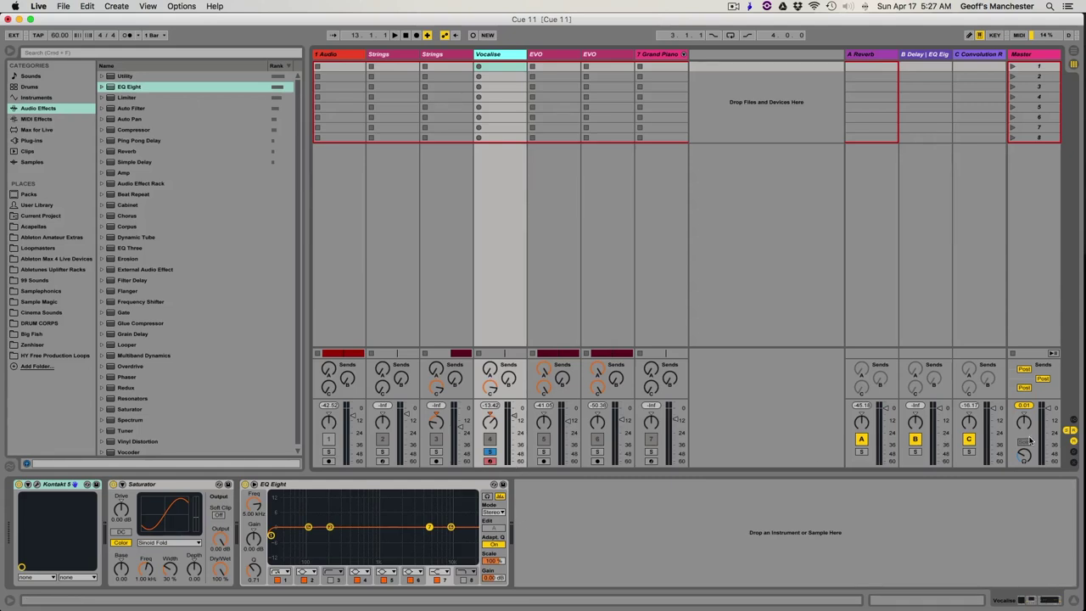
pyautogui.press('space')
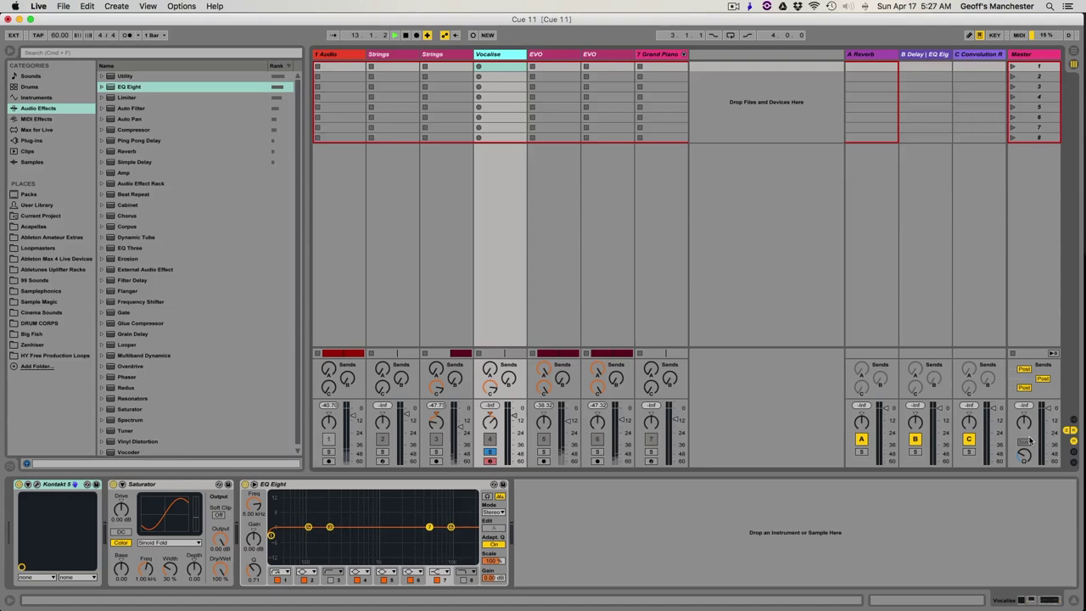
pyautogui.click(493, 452)
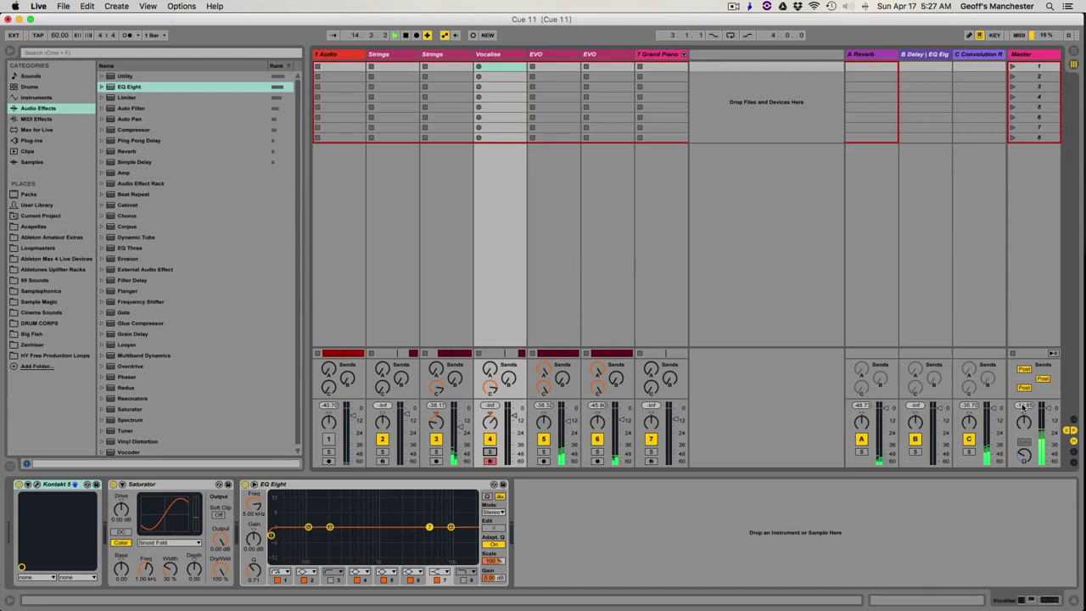
# Enlarge the mixer's volume meters, watch the track levels during playback, and stop playback, ending in Arrangement View
pyautogui.moveTo(1040, 398); pyautogui.dragTo(1034, 180)
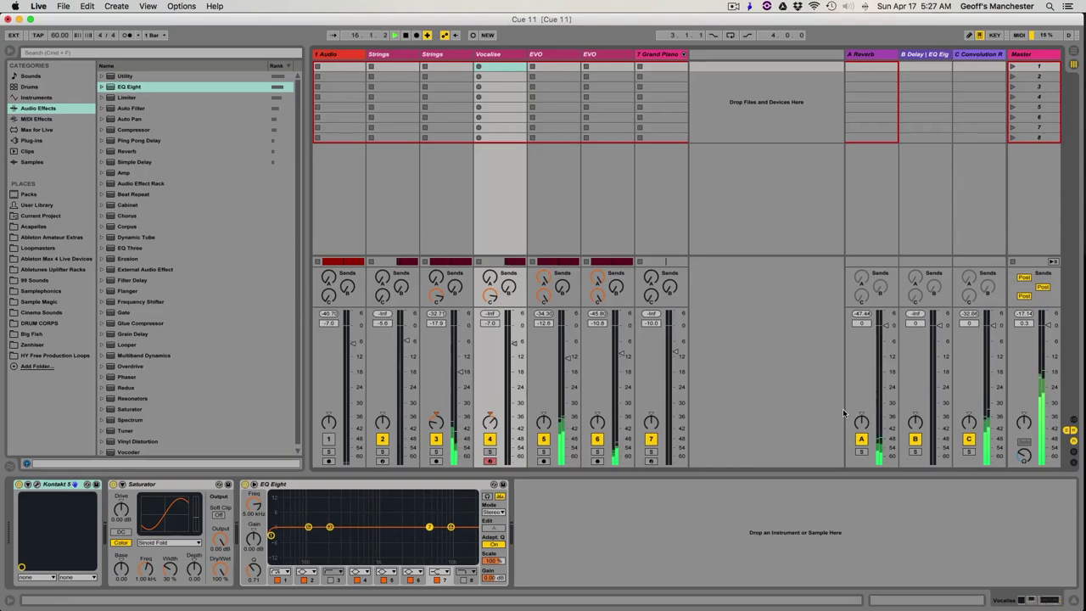
pyautogui.press('Tab')
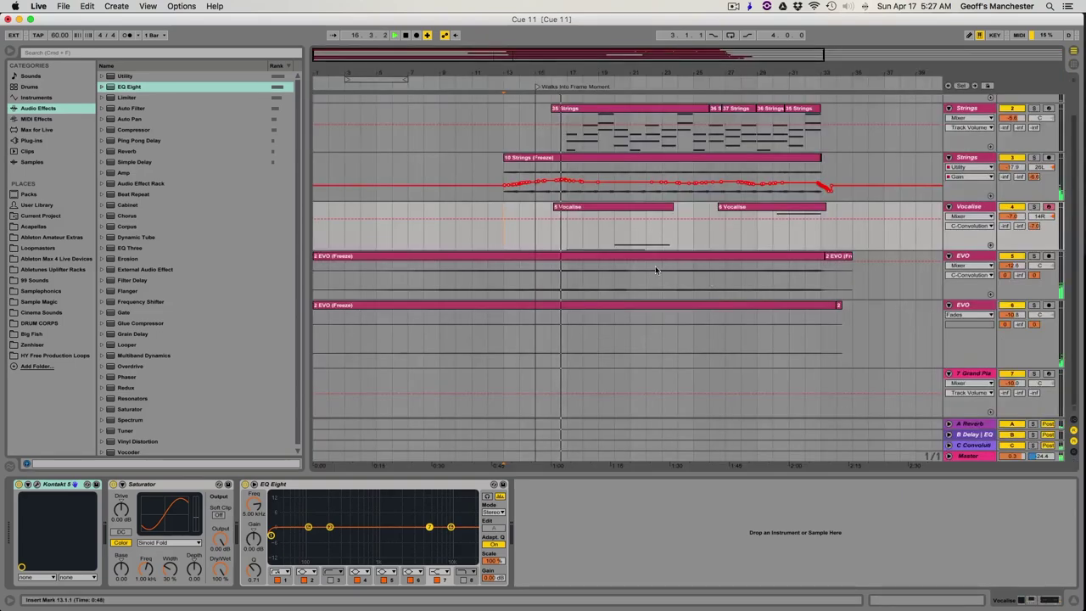
pyautogui.press('Tab')
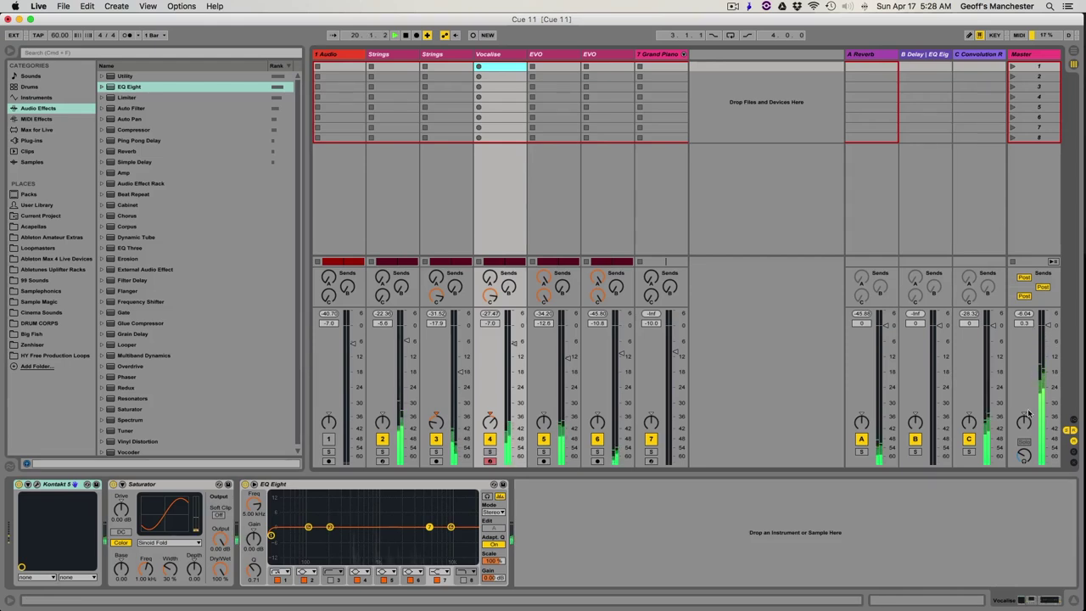
pyautogui.press('space')
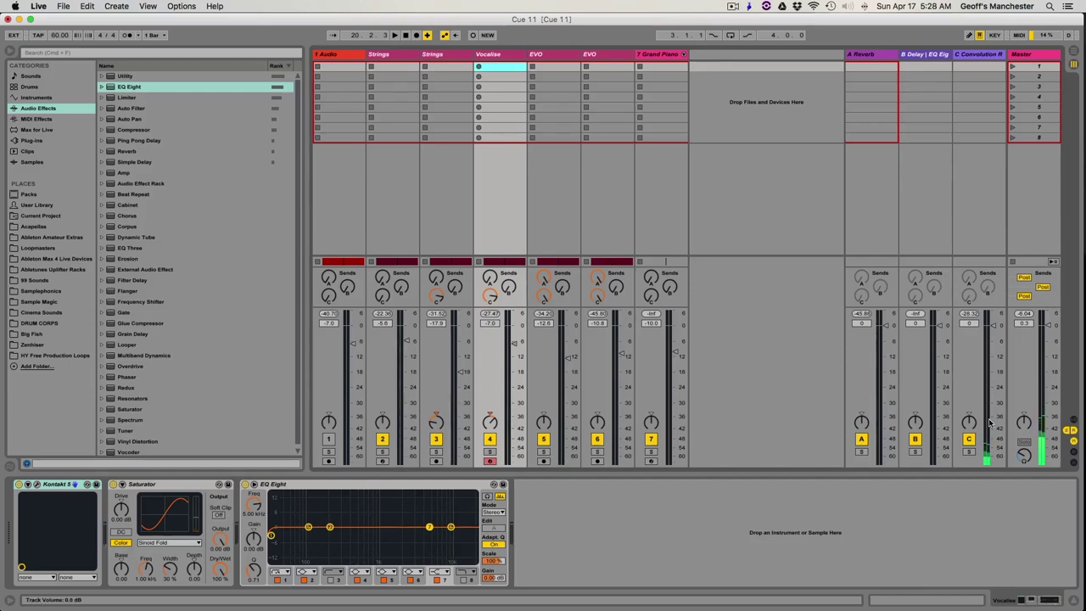
pyautogui.press('Tab')
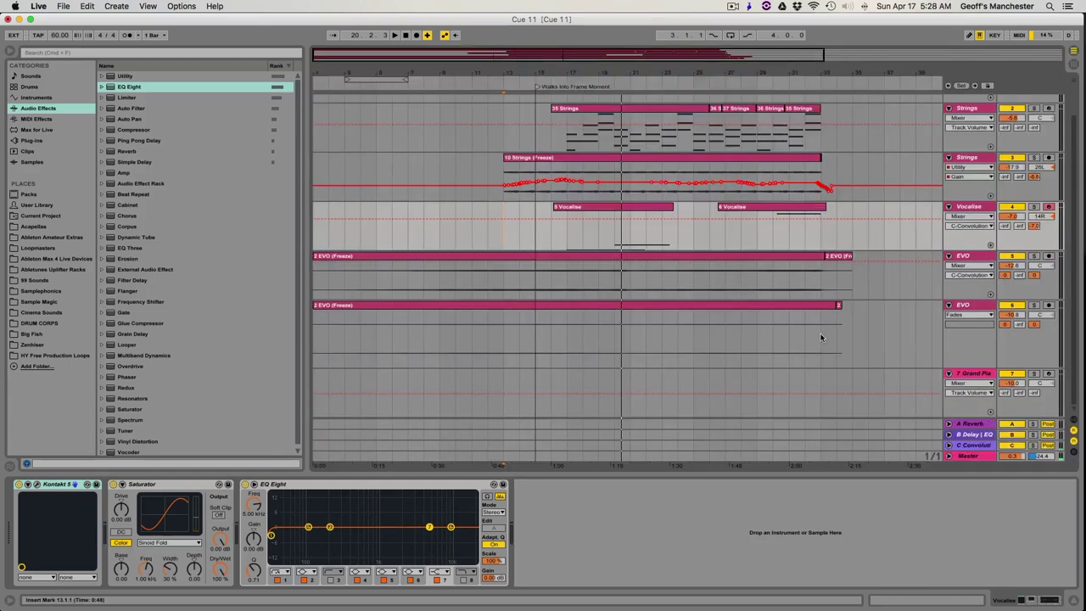
# Solo the frozen Strings track and the Grand Piano track and play them from bar 13
pyautogui.click(972, 162)
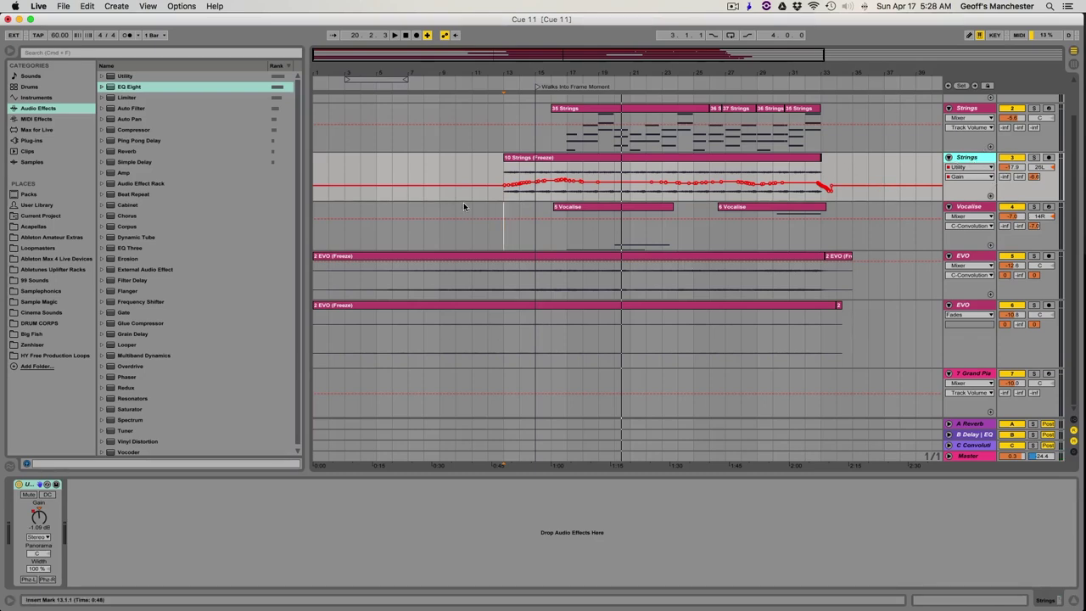
pyautogui.click(507, 177)
pyautogui.click(1034, 158)
pyautogui.click(1034, 374)
pyautogui.press('space')
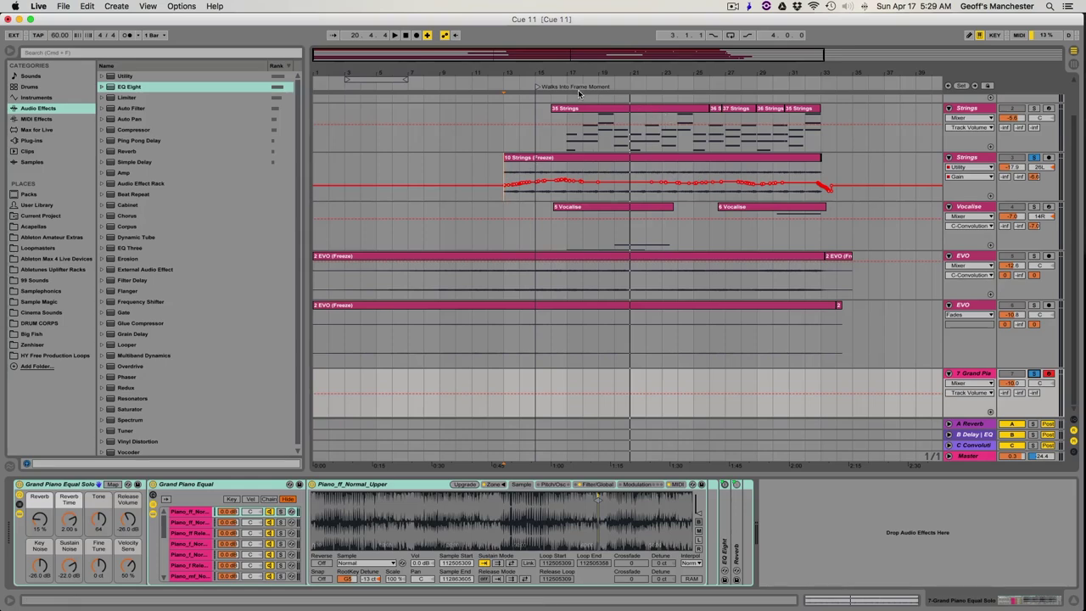
# Clear the track solos and open the unfrozen Strings track's Kontakt instrument, moving its window clear of the clips
pyautogui.click(968, 117)
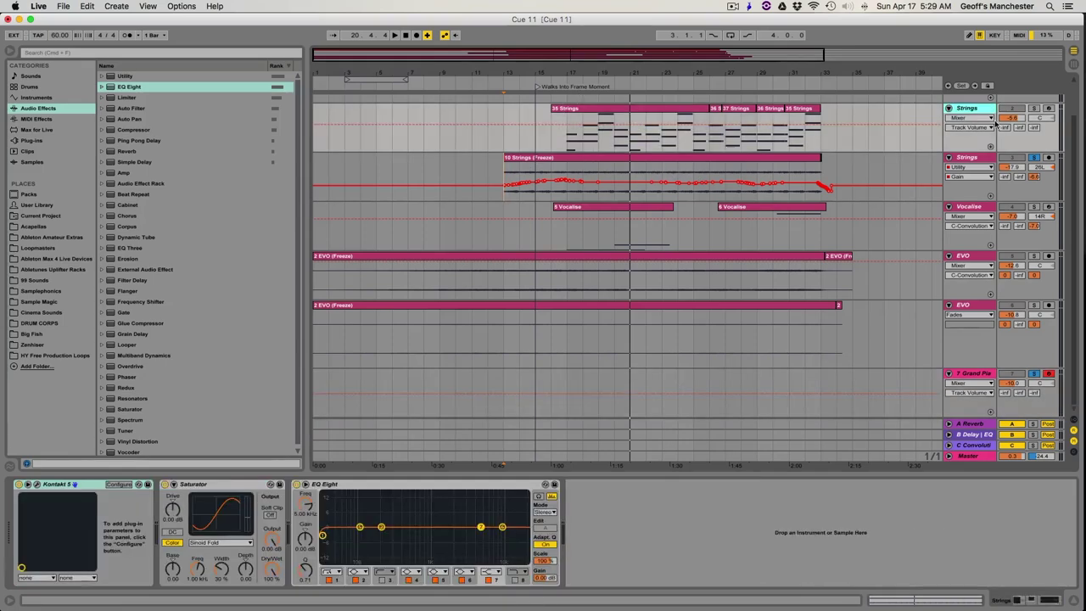
pyautogui.click(1034, 157)
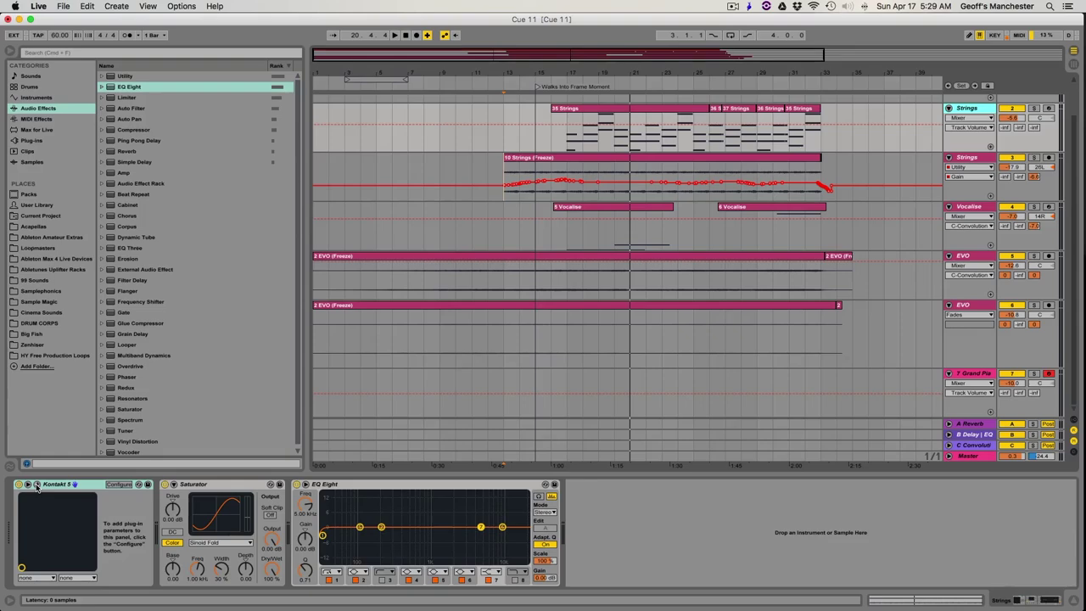
pyautogui.click(35, 485)
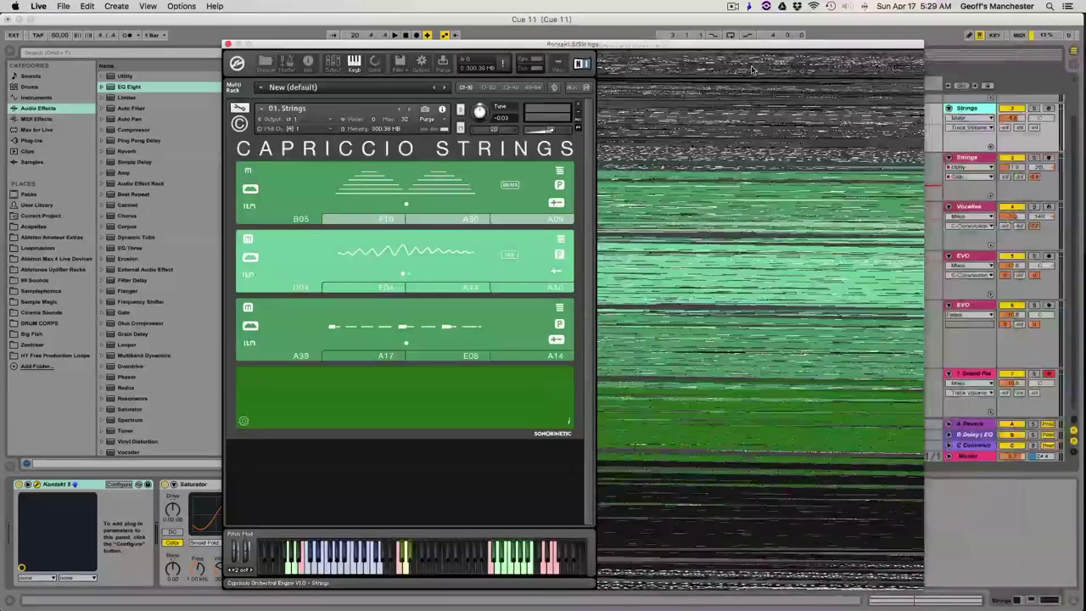
pyautogui.moveTo(492, 48); pyautogui.dragTo(312, 28)
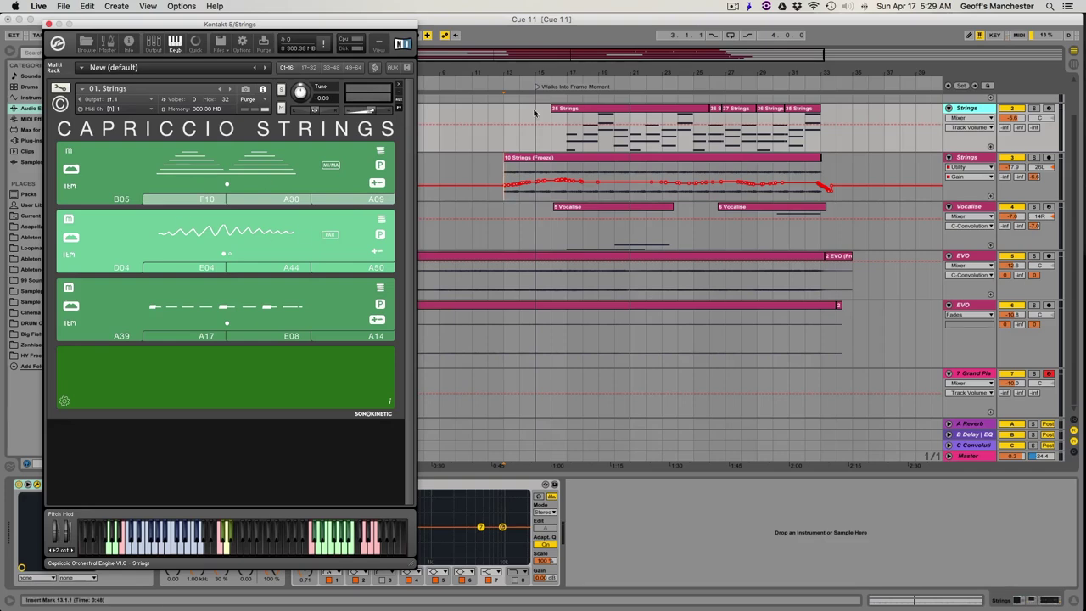
# Solo the unfrozen Strings track and play it from bar 16, stopping after a few bars
pyautogui.scroll(2, 543, 112)
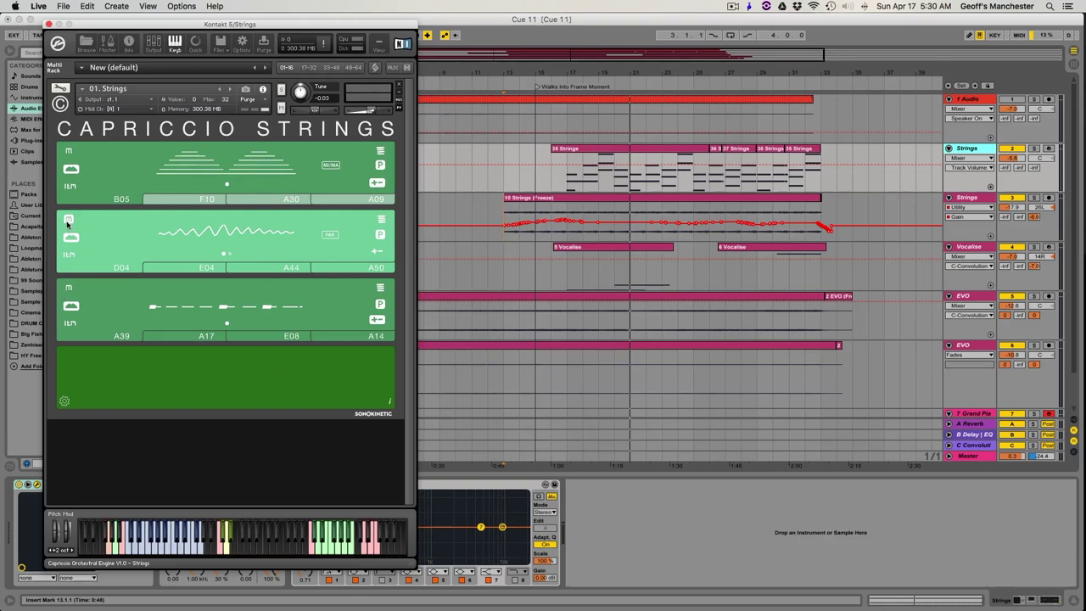
pyautogui.moveTo(574, 74); pyautogui.dragTo(539, 187)
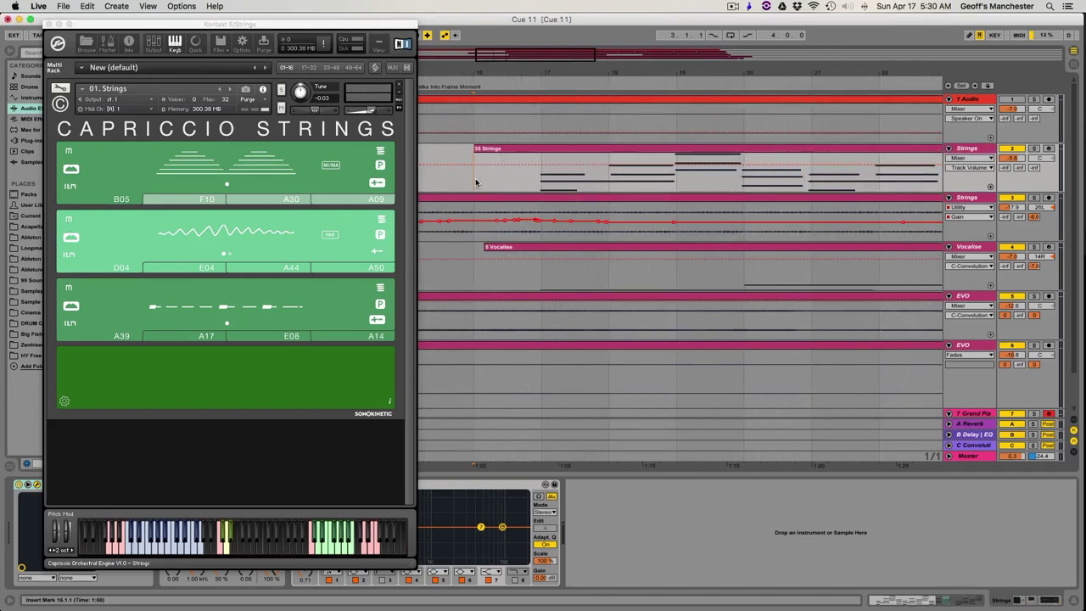
pyautogui.click(1034, 149)
pyautogui.press('space')
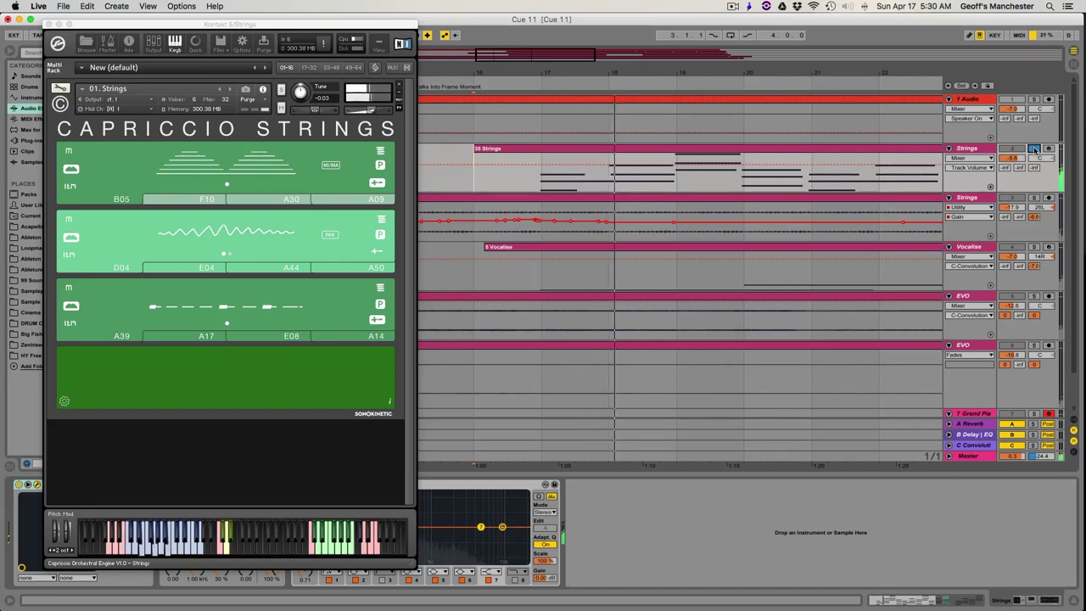
pyautogui.press('space')
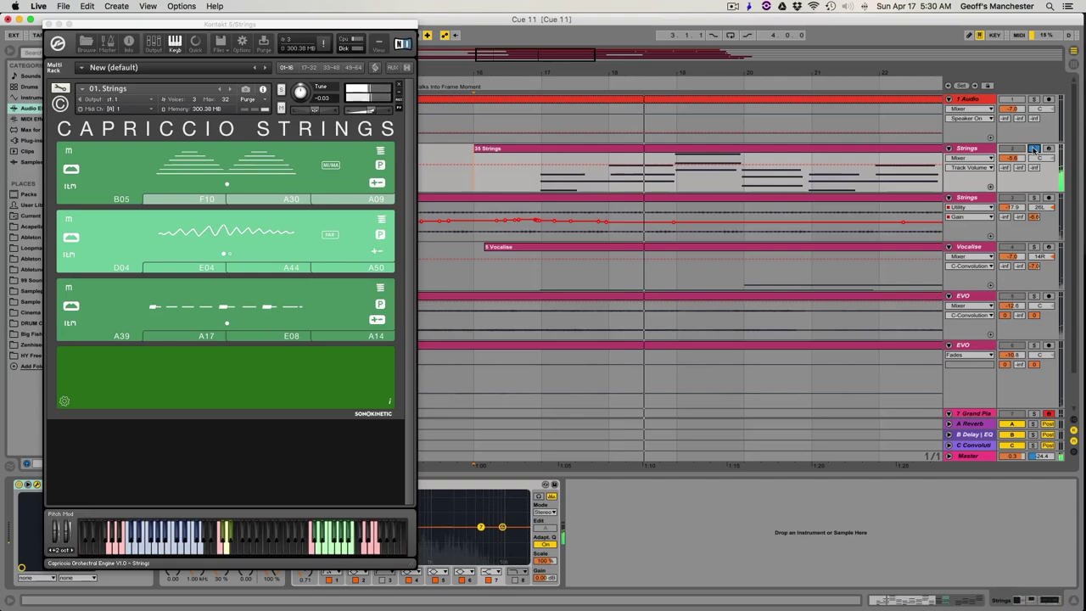
# Mute the second and third Capriccio Strings phrase fields, play the remaining one, and add the Grand Piano track to the solo
pyautogui.click(71, 289)
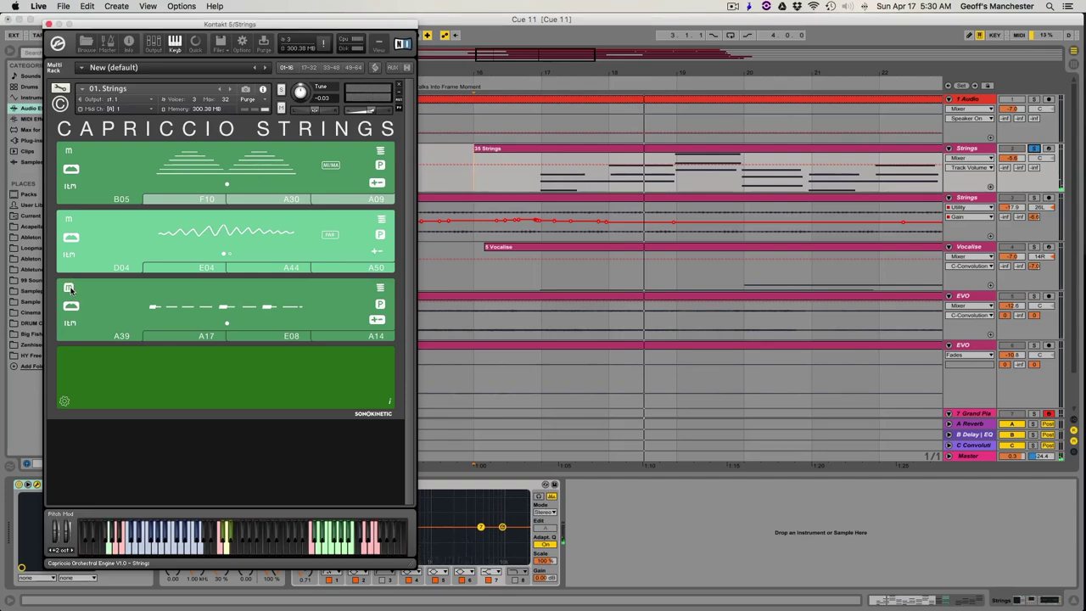
pyautogui.click(68, 220)
pyautogui.press('space')
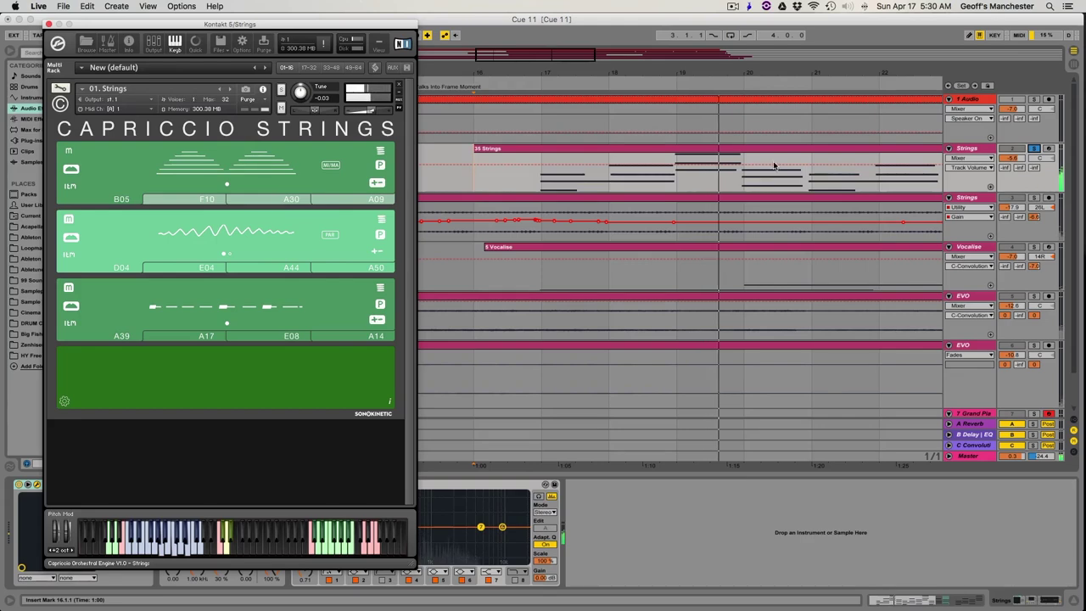
pyautogui.scroll(-2, 890, 254)
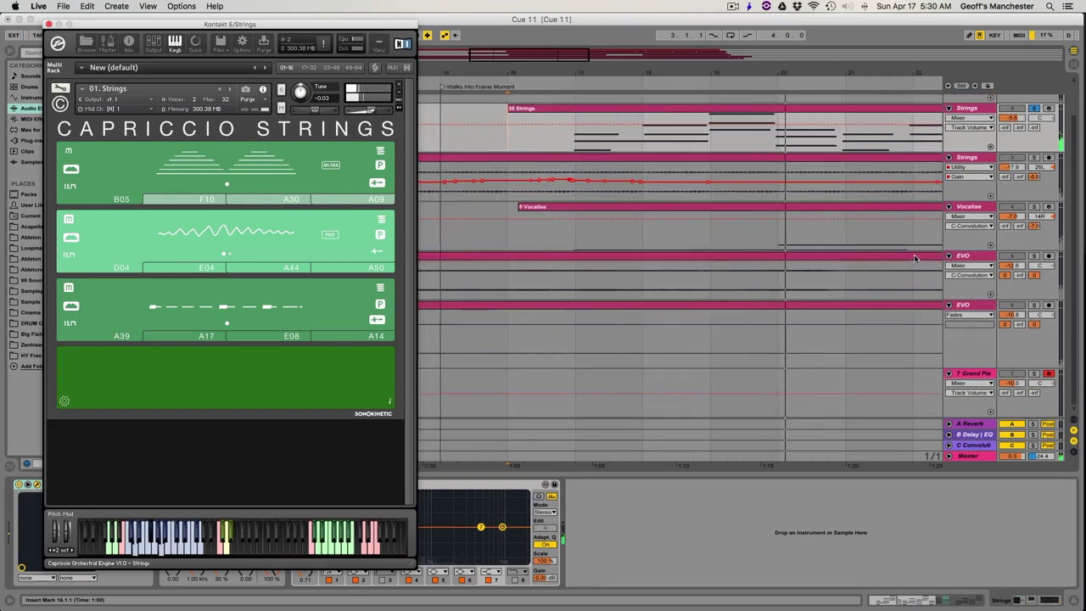
pyautogui.click(1034, 374)
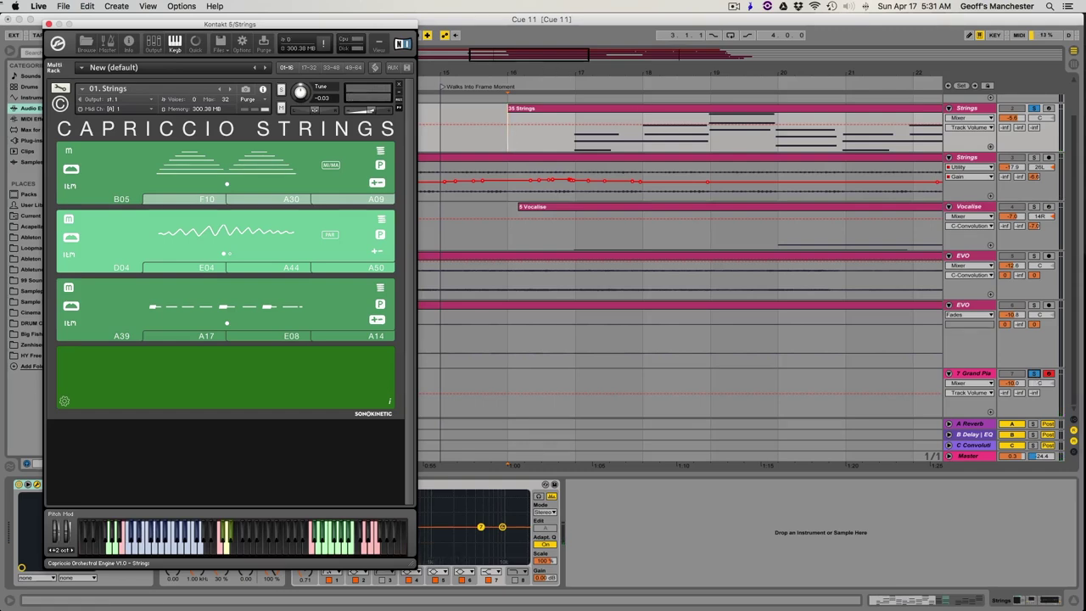
# Open the Capriccio Strings settings and go through the Volume, Pan, X-Fade, Mics, Tuning and Harm Shift pages
pyautogui.click(63, 403)
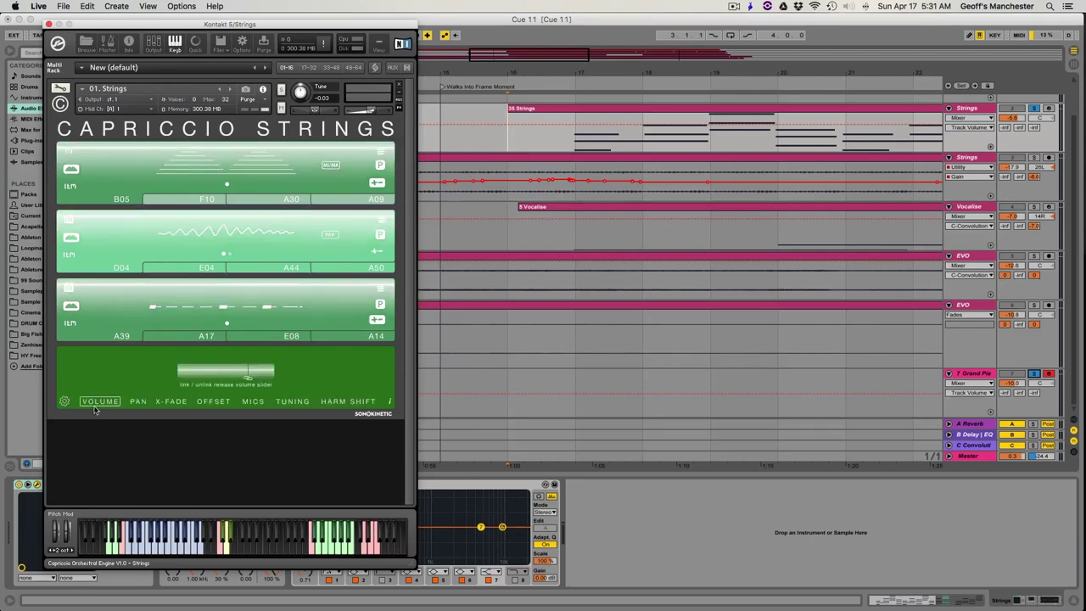
pyautogui.click(138, 403)
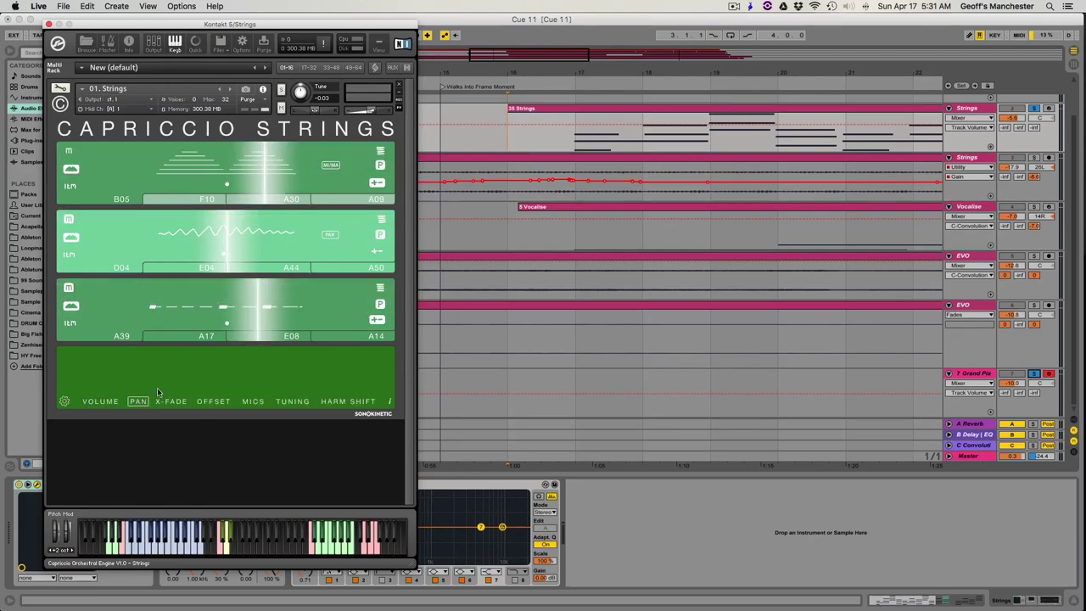
pyautogui.click(171, 401)
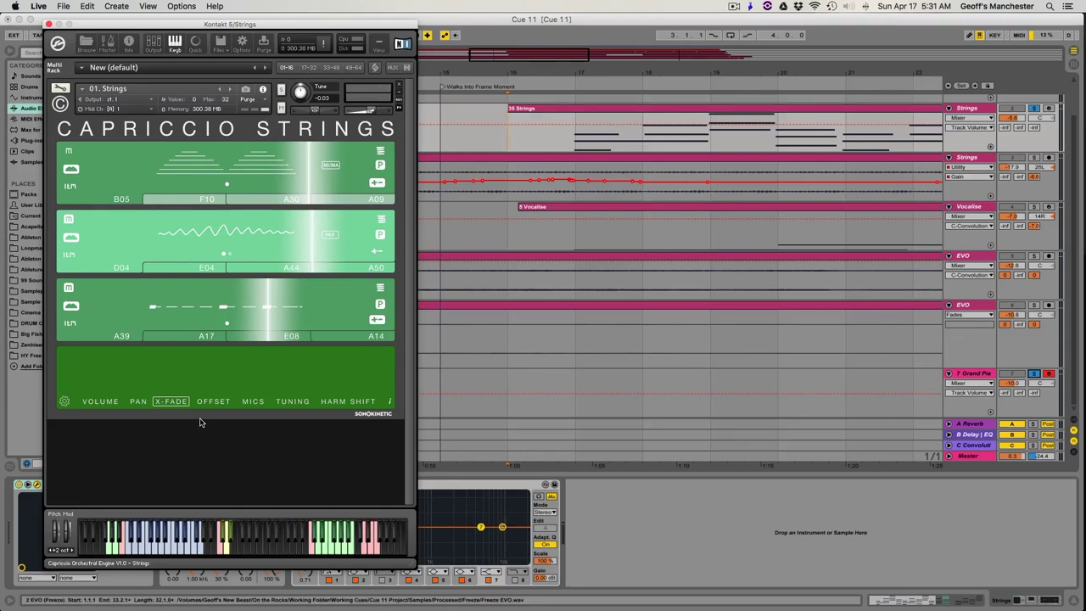
pyautogui.click(253, 402)
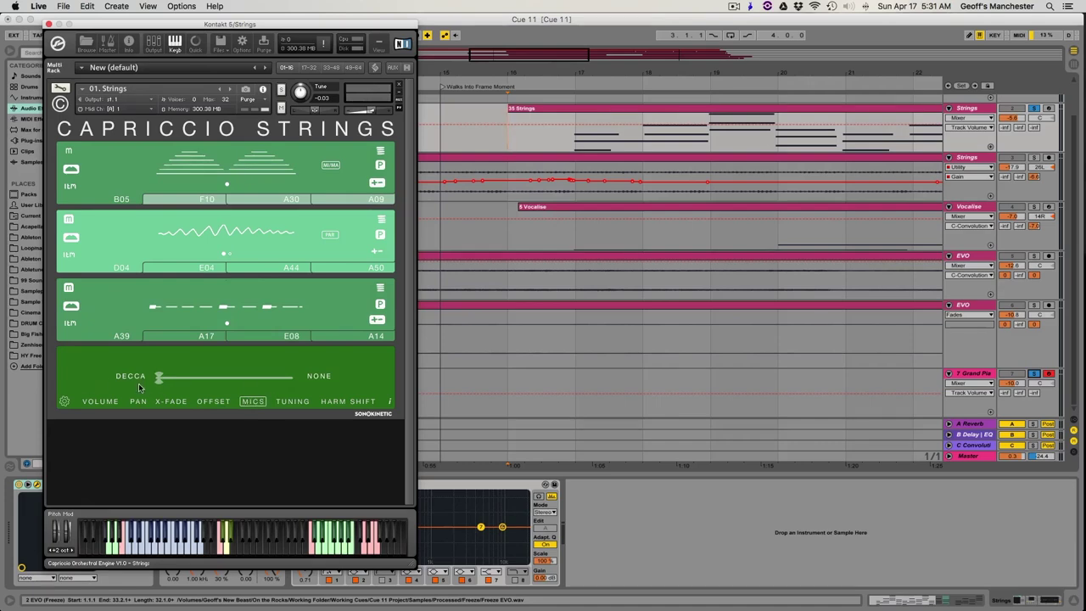
pyautogui.click(292, 401)
pyautogui.click(345, 403)
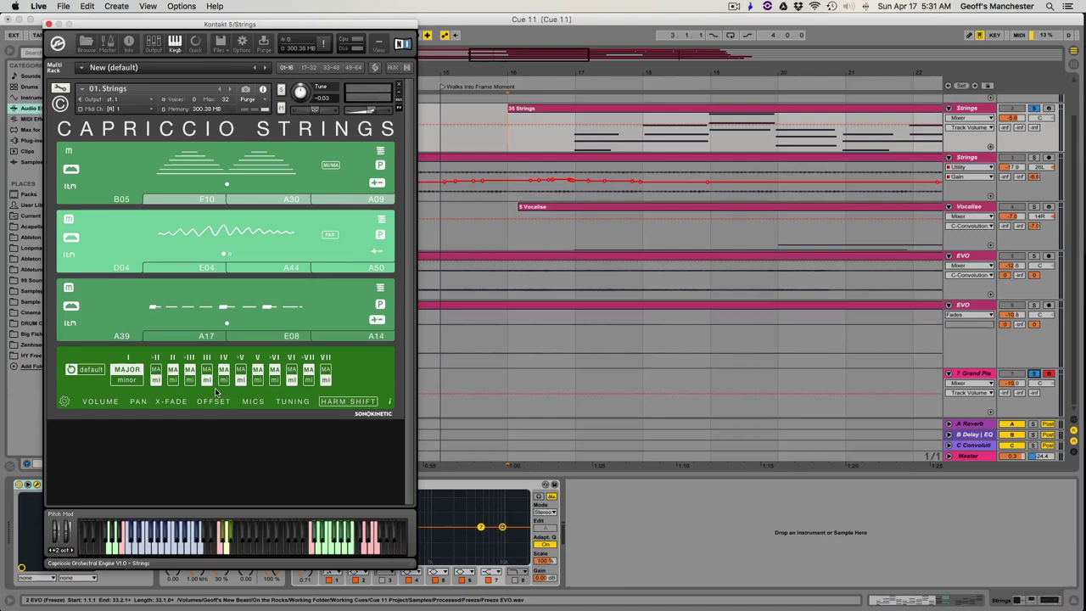
# Revisit the Capriccio Strings Volume and Pan pages and close the Kontakt instrument window
pyautogui.click(100, 401)
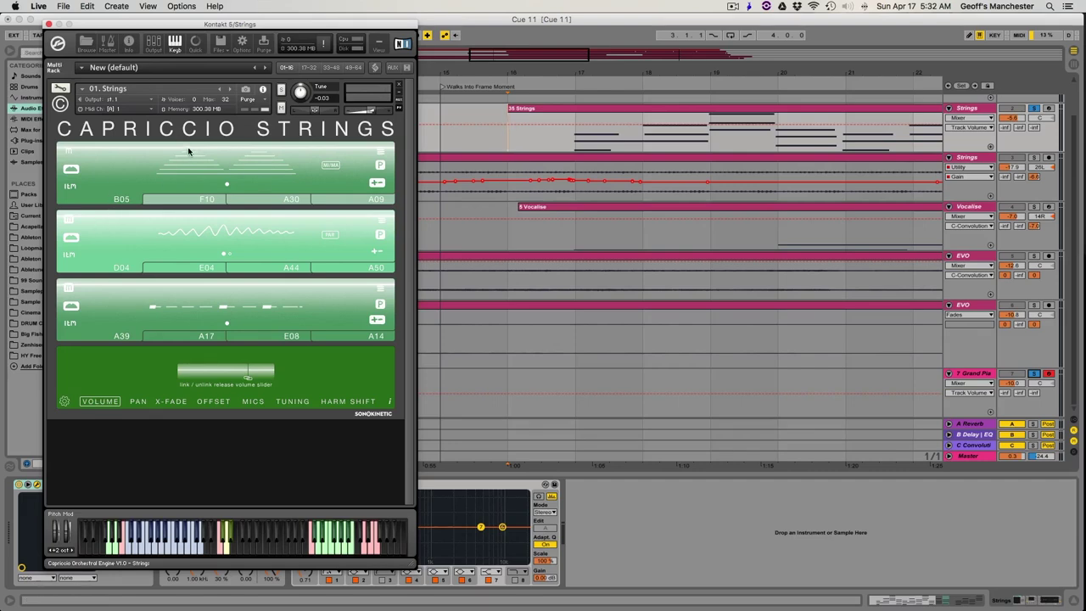
pyautogui.click(138, 401)
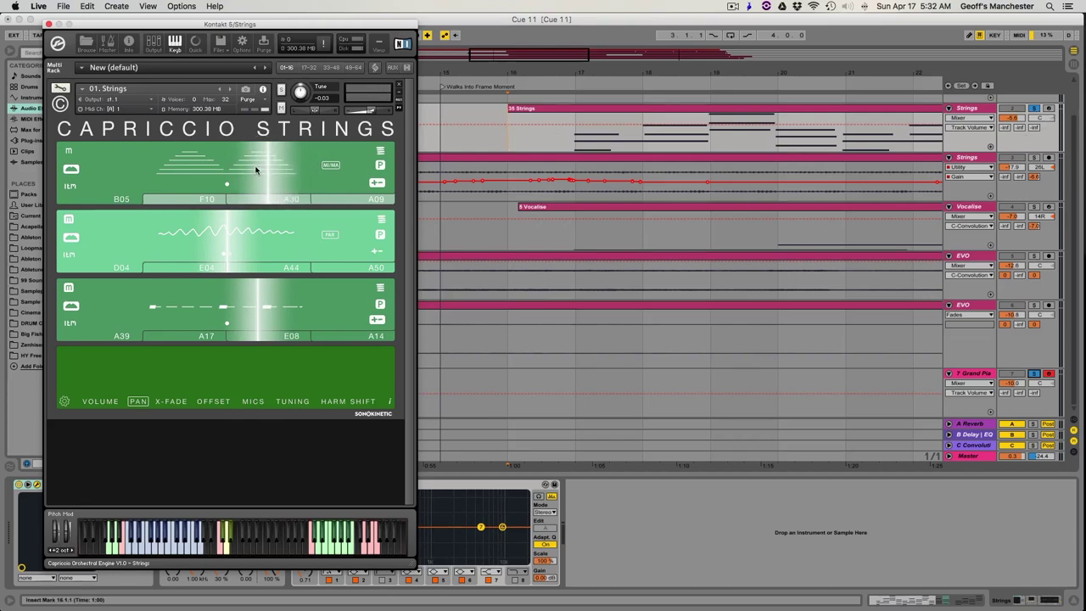
pyautogui.click(82, 44)
pyautogui.click(49, 25)
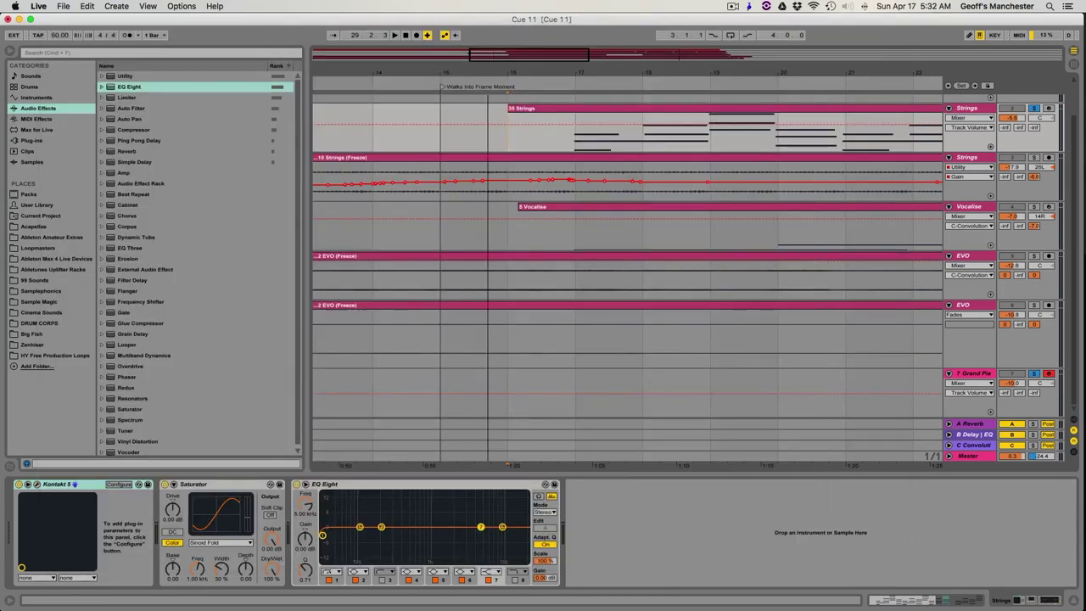
# Look over the whole cue's arrangement, from its start to its final clips and across all tracks
pyautogui.moveTo(489, 71); pyautogui.dragTo(489, 38)
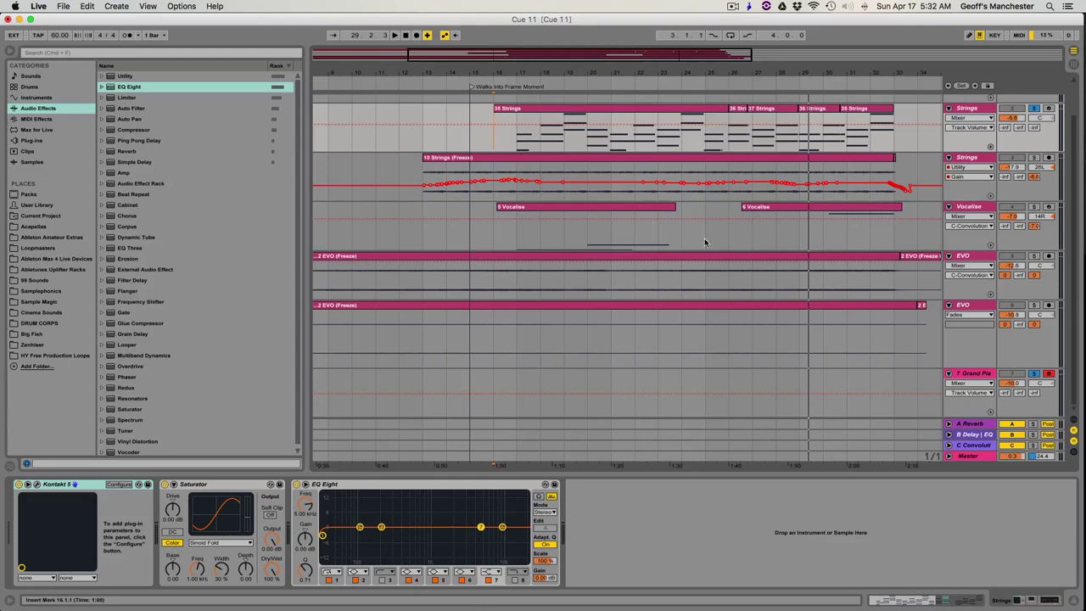
pyautogui.hscroll(-5, 692, 229)
pyautogui.scroll(2, 692, 229)
pyautogui.hscroll(-1, 692, 229)
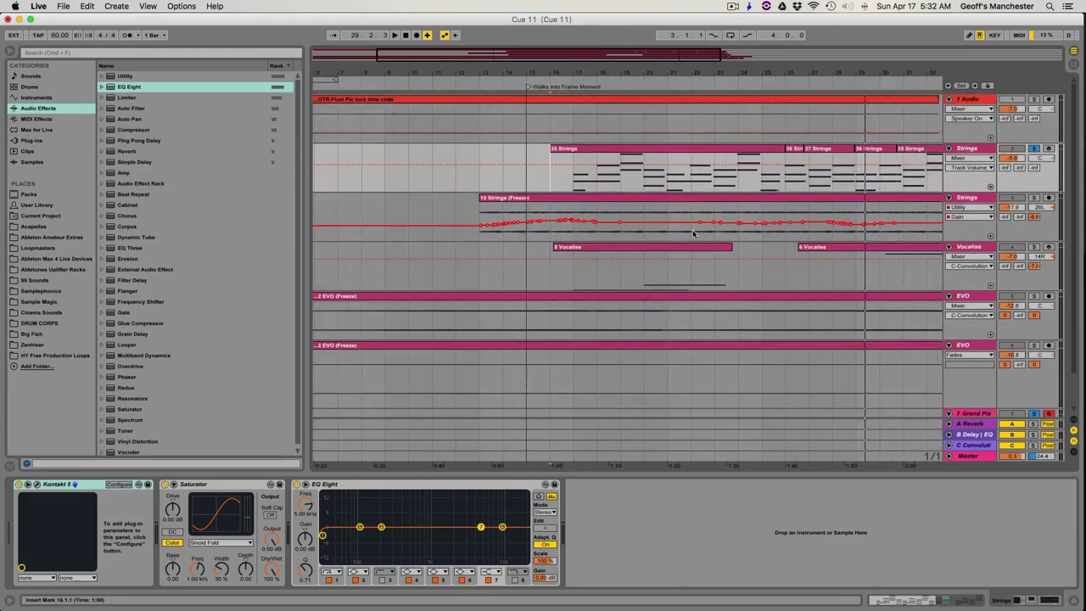
pyautogui.hscroll(-6, 692, 232)
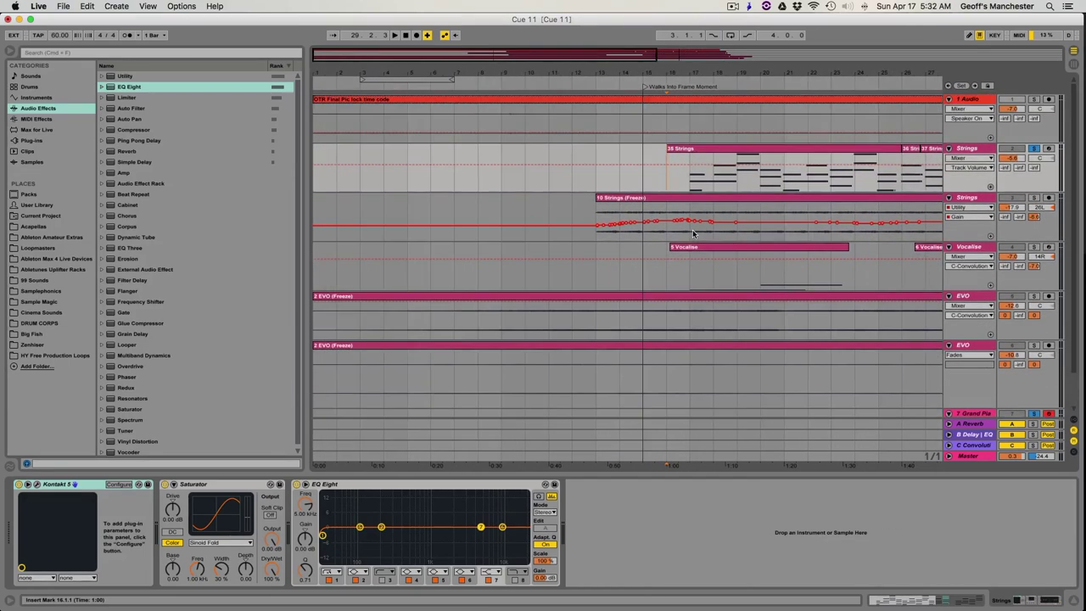
pyautogui.scroll(-3, 693, 234)
pyautogui.hscroll(15, 693, 234)
pyautogui.scroll(3, 693, 234)
pyautogui.hscroll(-15, 693, 234)
pyautogui.moveTo(668, 71); pyautogui.dragTo(584, 73)
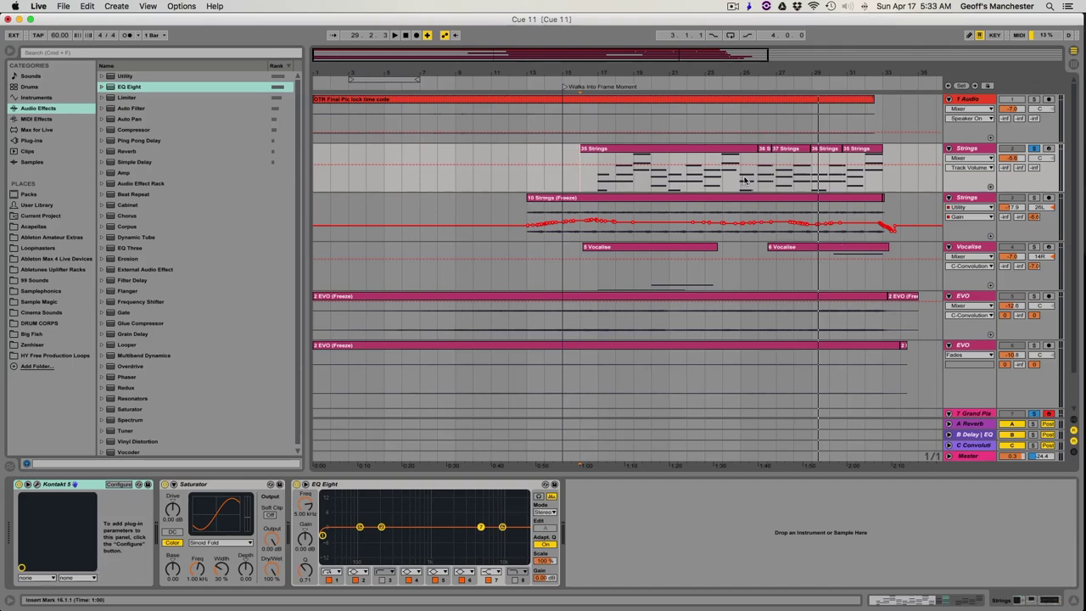
# Try narrower stereo widths on the frozen Strings track's Utility, return Width to 100%, and show its Gain automation
pyautogui.click(971, 201)
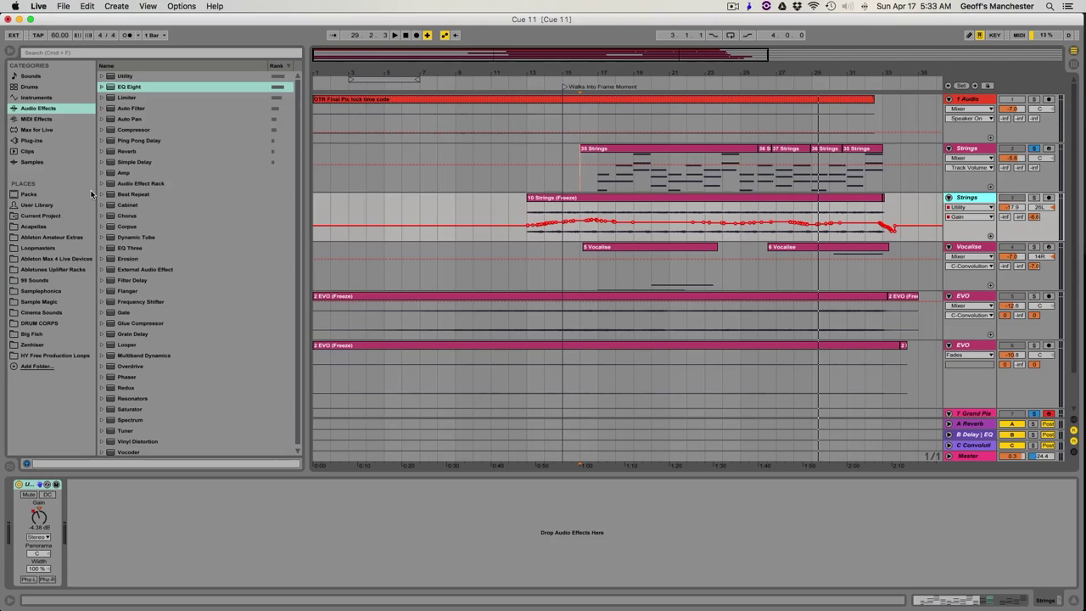
pyautogui.click(36, 569)
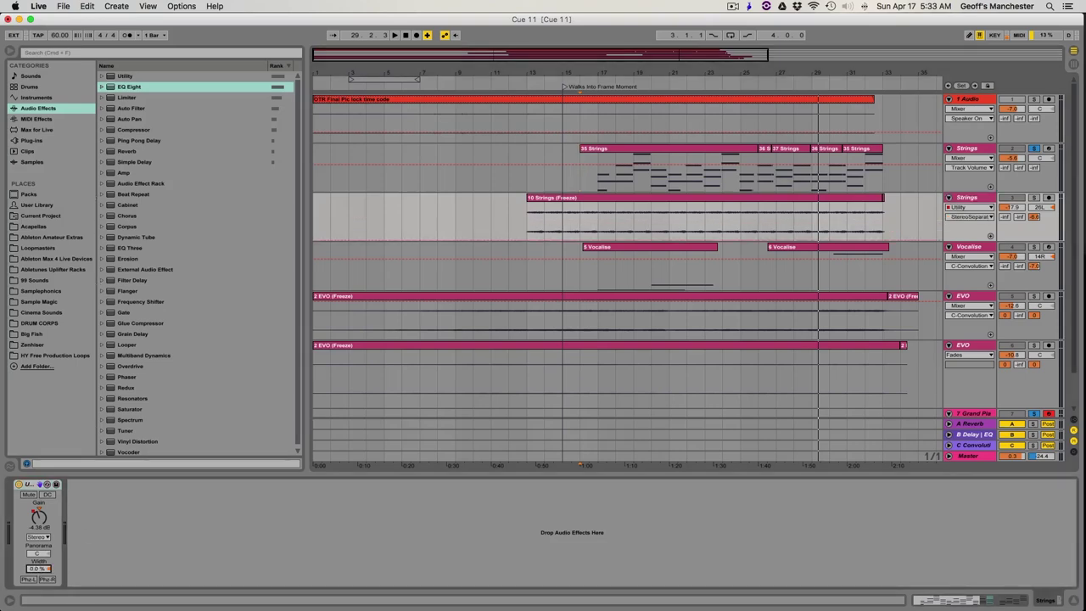
pyautogui.moveTo(35, 569); pyautogui.dragTo(36, 524)
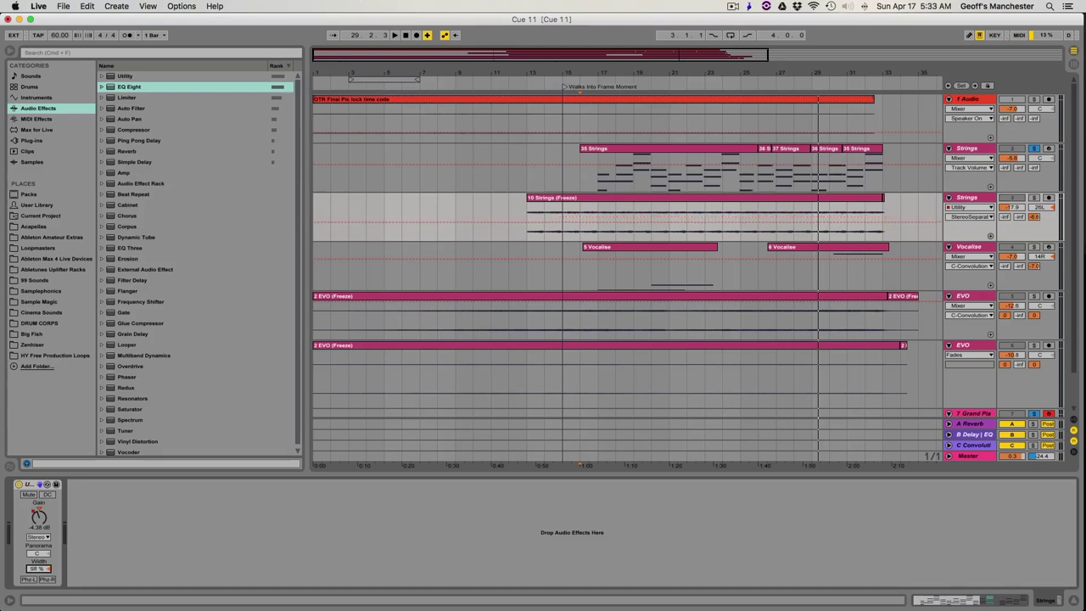
pyautogui.click(36, 516)
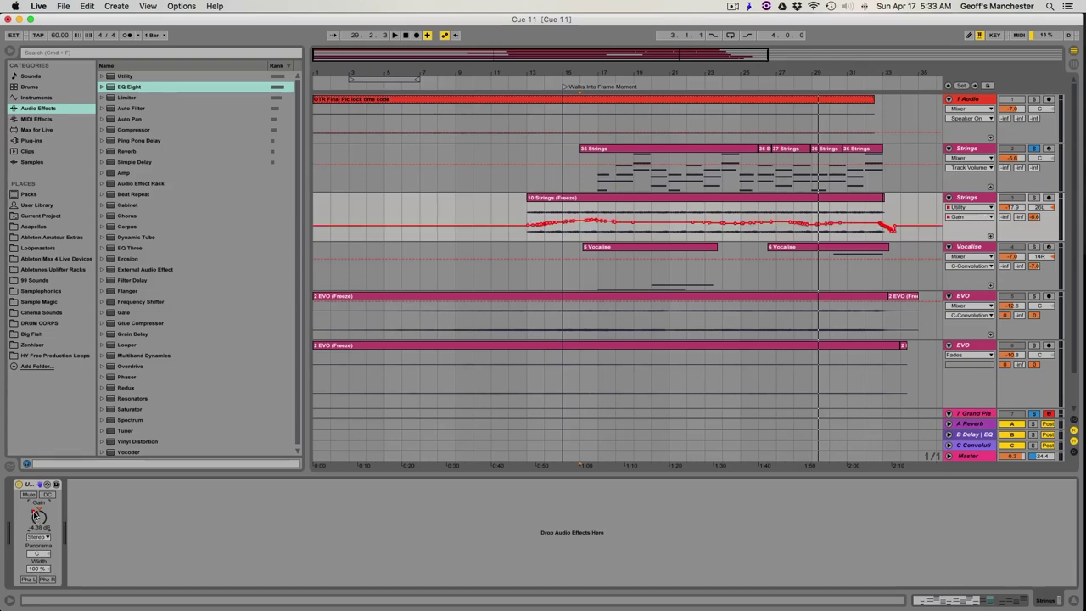
# Solo only the frozen Strings track, play it from bar 13 while following its Gain automation, and stop playback
pyautogui.click(531, 232)
pyautogui.press('space')
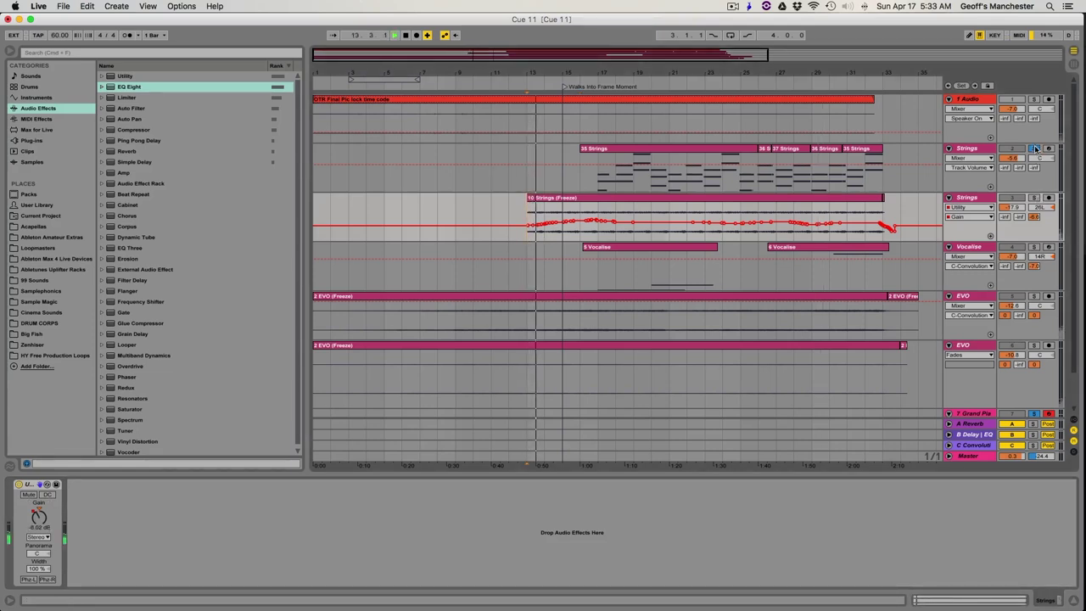
pyautogui.click(1036, 200)
pyautogui.click(1037, 200)
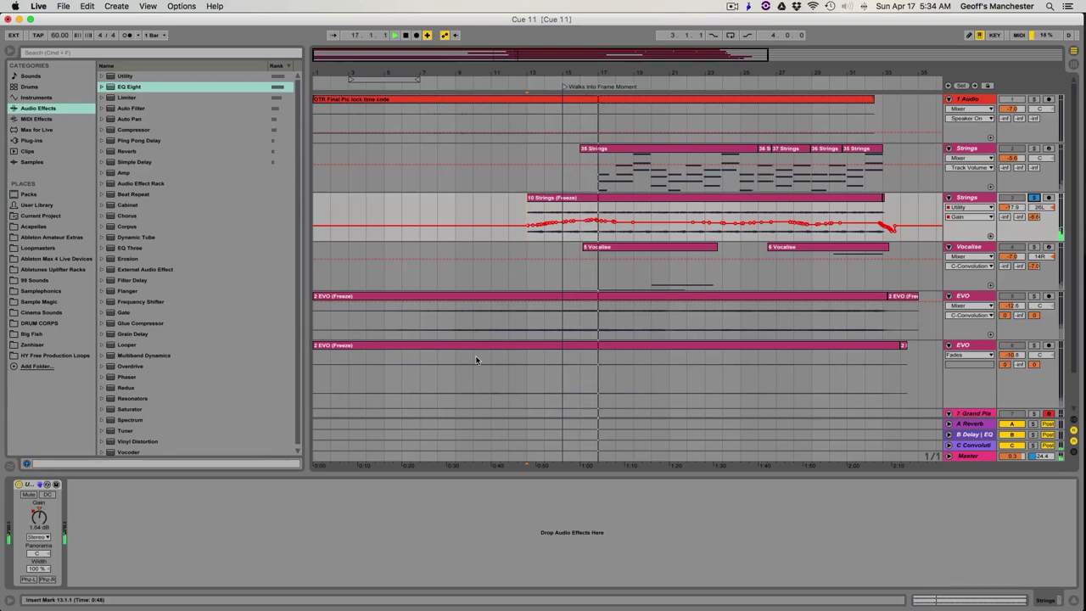
pyautogui.moveTo(607, 73); pyautogui.dragTo(607, 144)
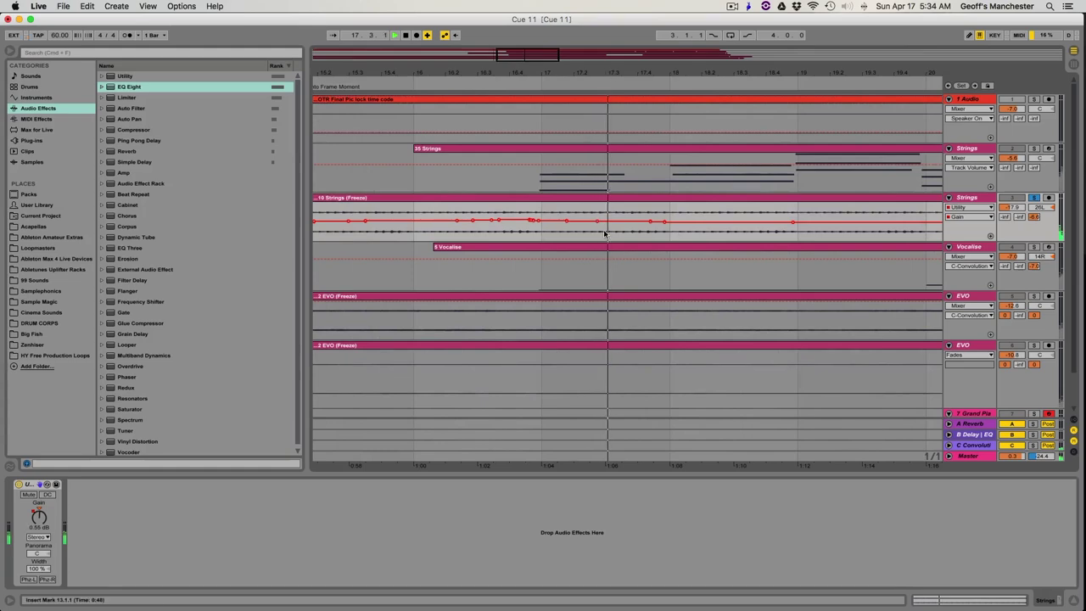
pyautogui.hscroll(3, 578, 246)
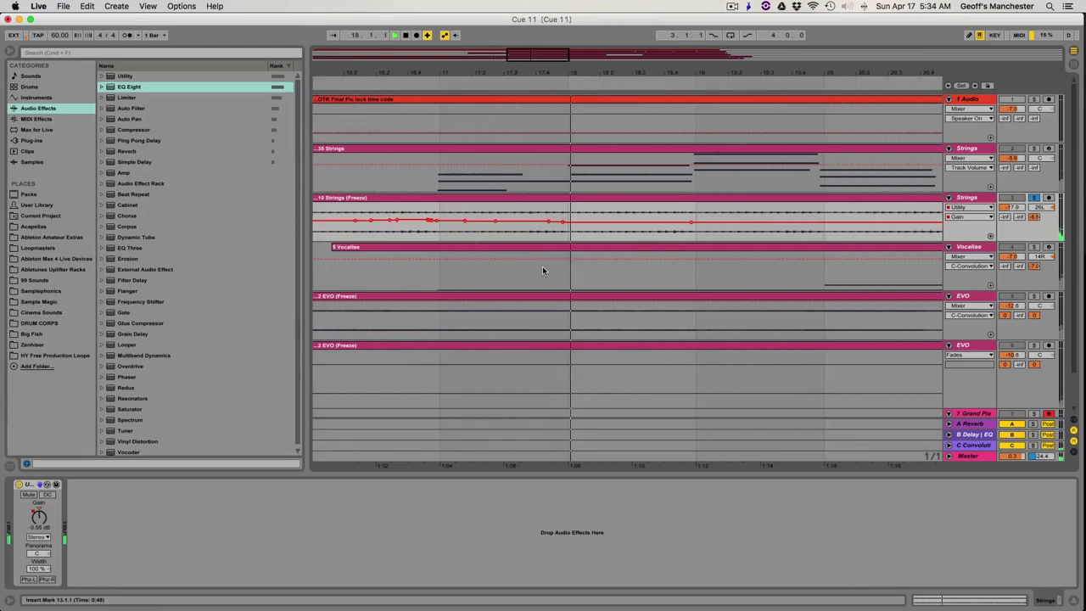
pyautogui.moveTo(579, 74); pyautogui.dragTo(579, 23)
pyautogui.press('space')
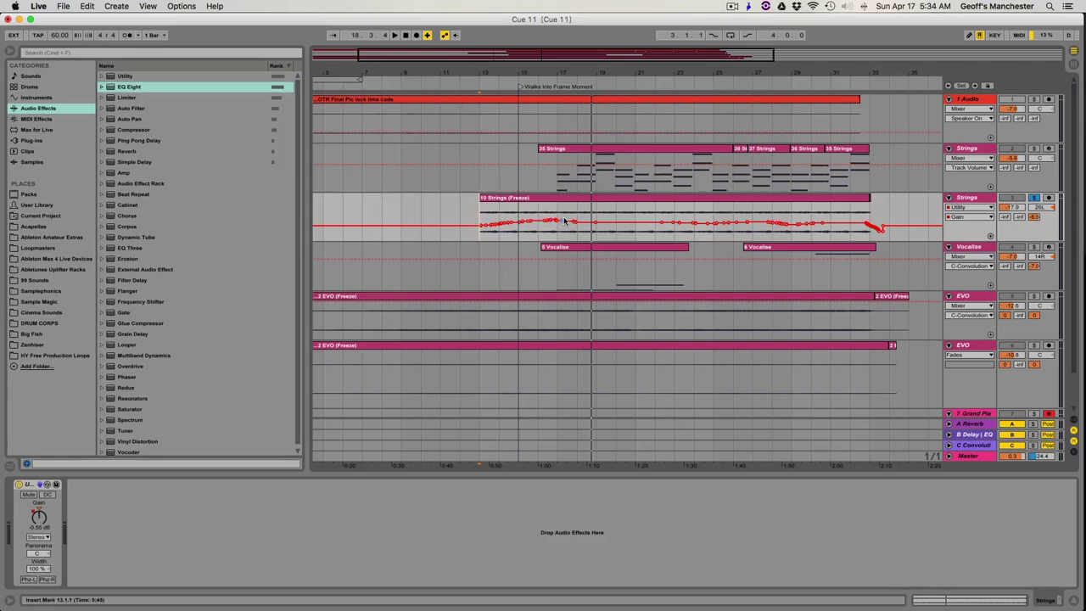
# Rename the frozen Strings track as woodwinds
pyautogui.click(972, 199)
pyautogui.write('wood')
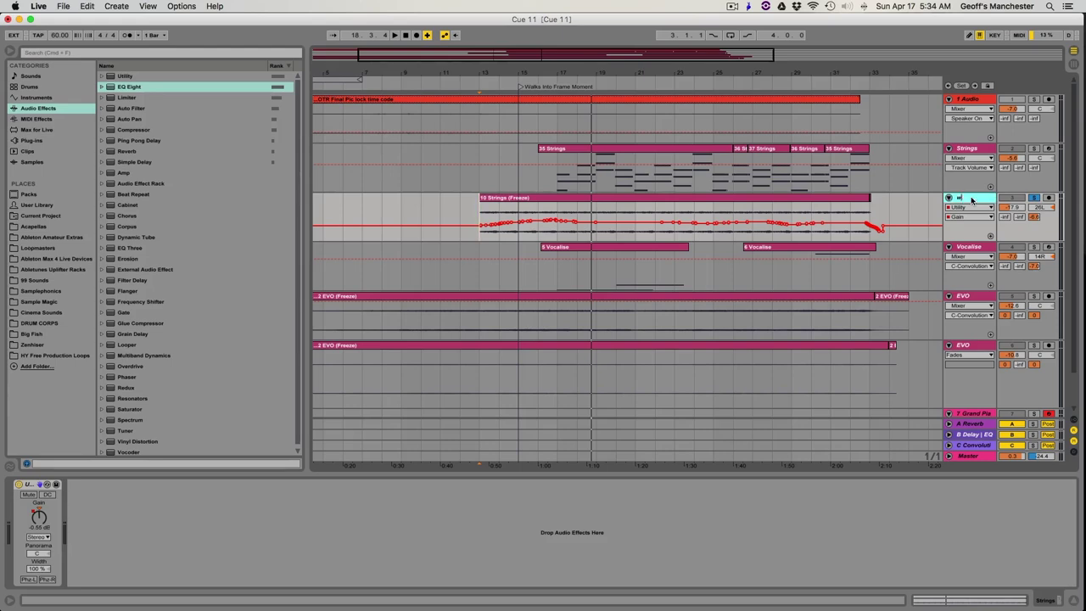
pyautogui.press('Return')
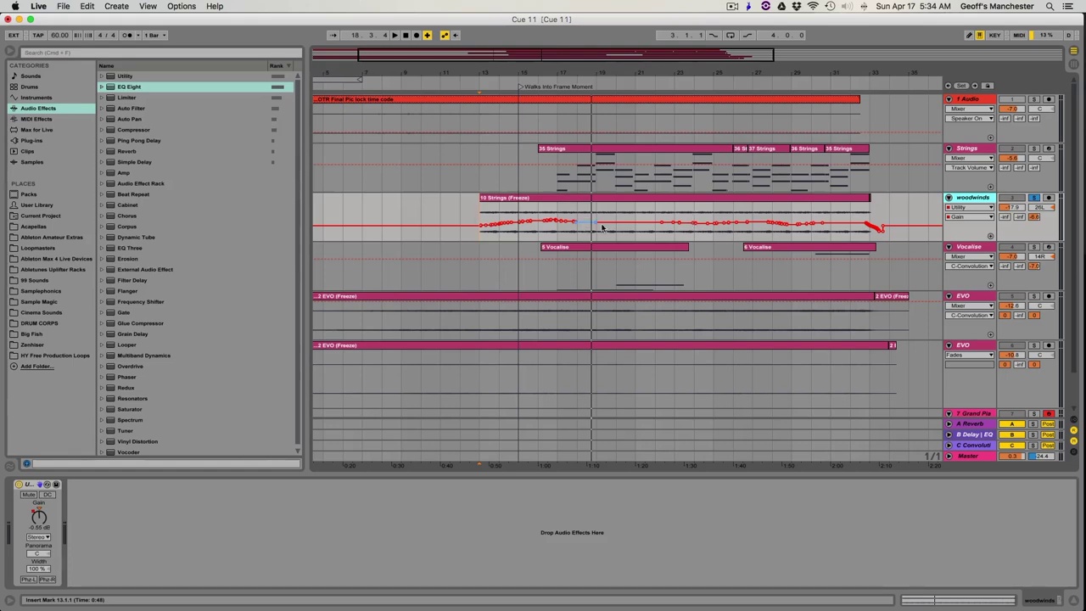
# Add the unfrozen Strings track to the solo, play it together with the woodwinds, and stop playback back at bar 13
pyautogui.keyDown('super'); pyautogui.click(1034, 150); pyautogui.keyUp('super')
pyautogui.press('space')
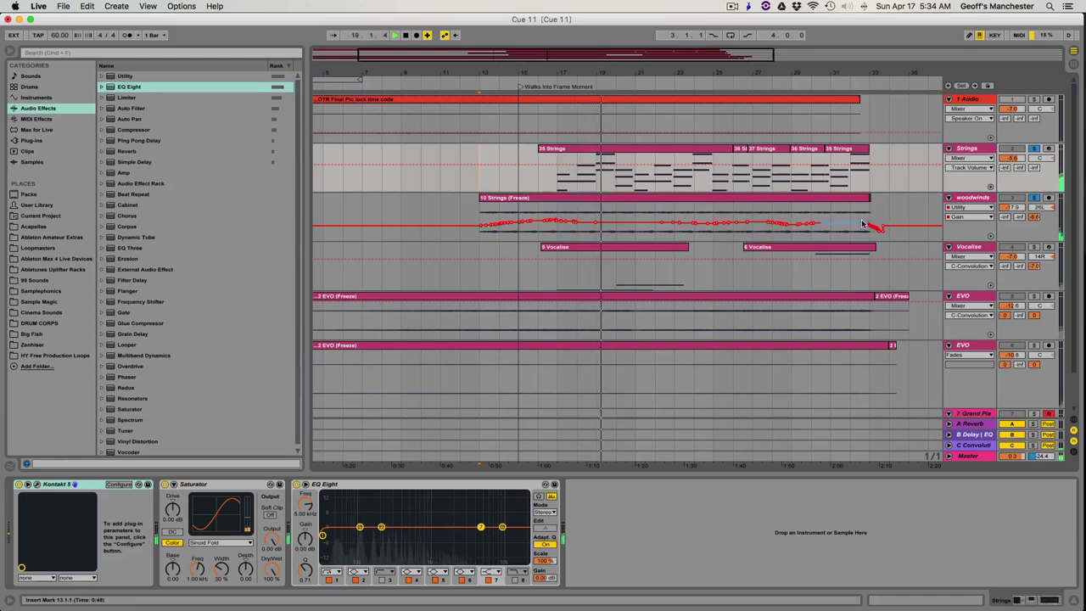
pyautogui.click(479, 212)
pyautogui.press('space')
# Check the woodwinds track's fader in Session View, return to Arrangement View, and display its Track Volume automation
pyautogui.click(969, 198)
pyautogui.press('Tab')
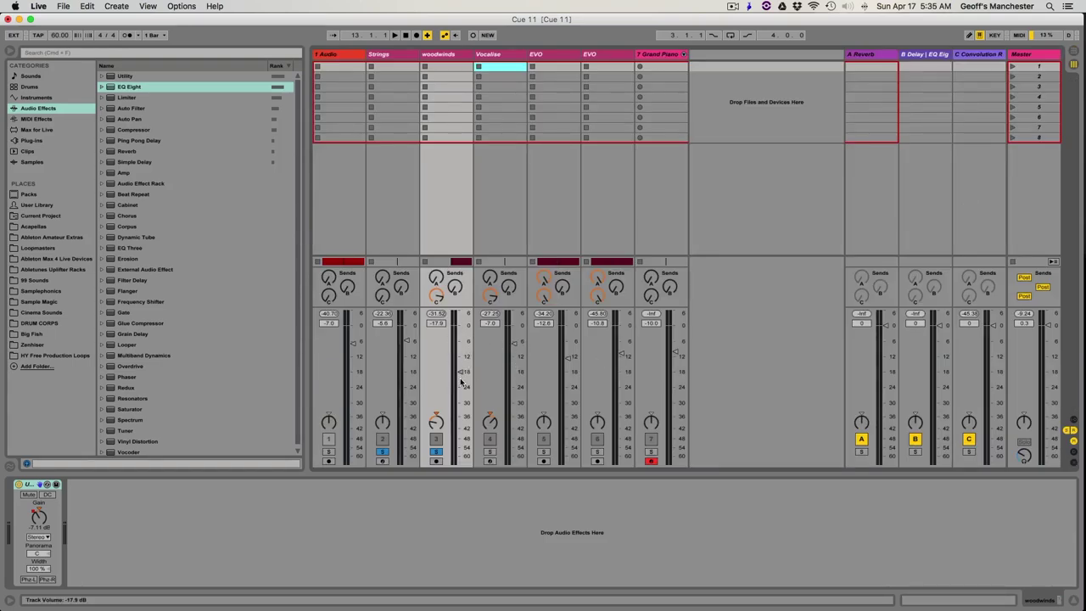
pyautogui.press('Tab')
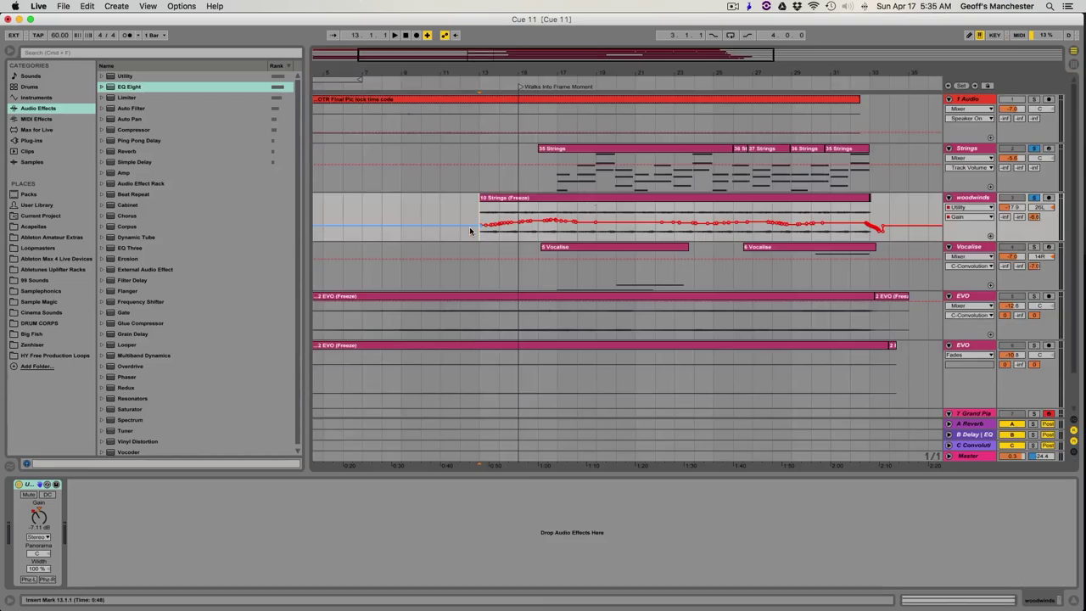
pyautogui.click(1012, 207)
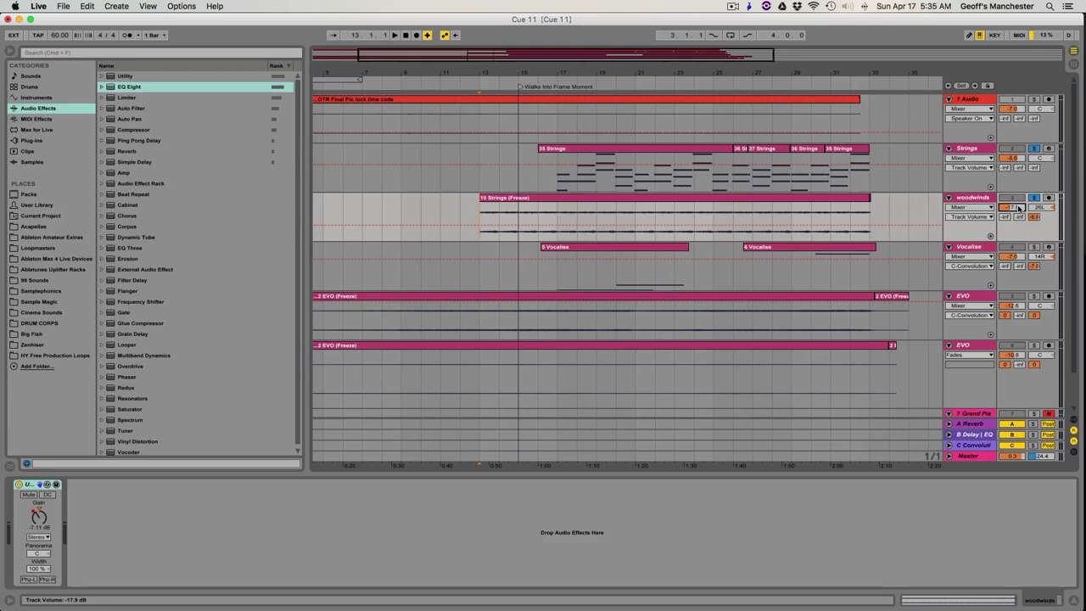
# Record woodwinds Track Volume automation from bar 13 to about bar 19 in the arrangement, and stop recording
pyautogui.moveTo(1019, 209); pyautogui.dragTo(1018, 201)
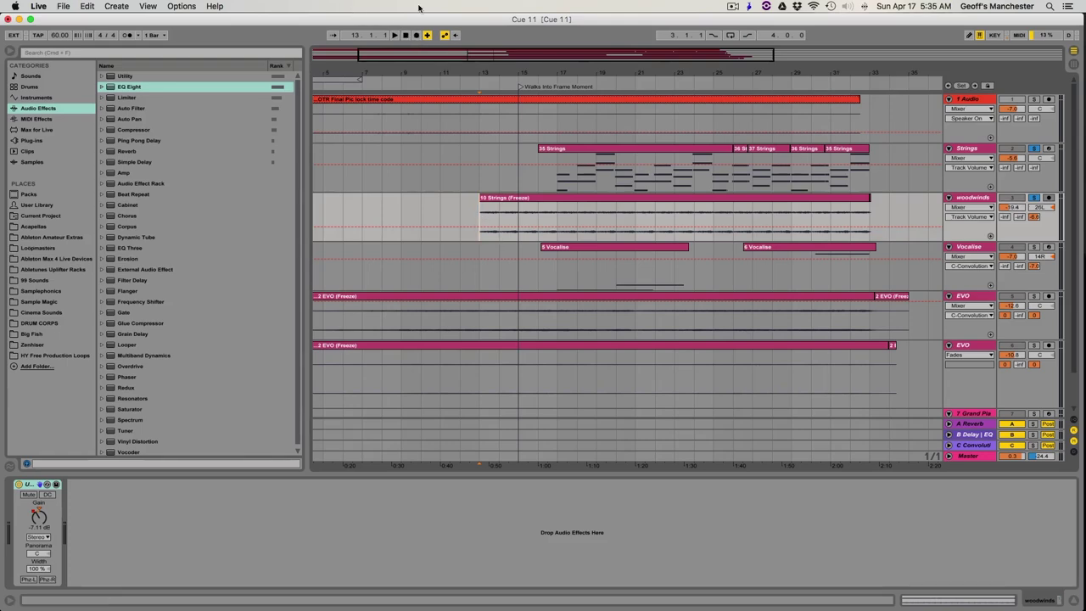
pyautogui.click(416, 35)
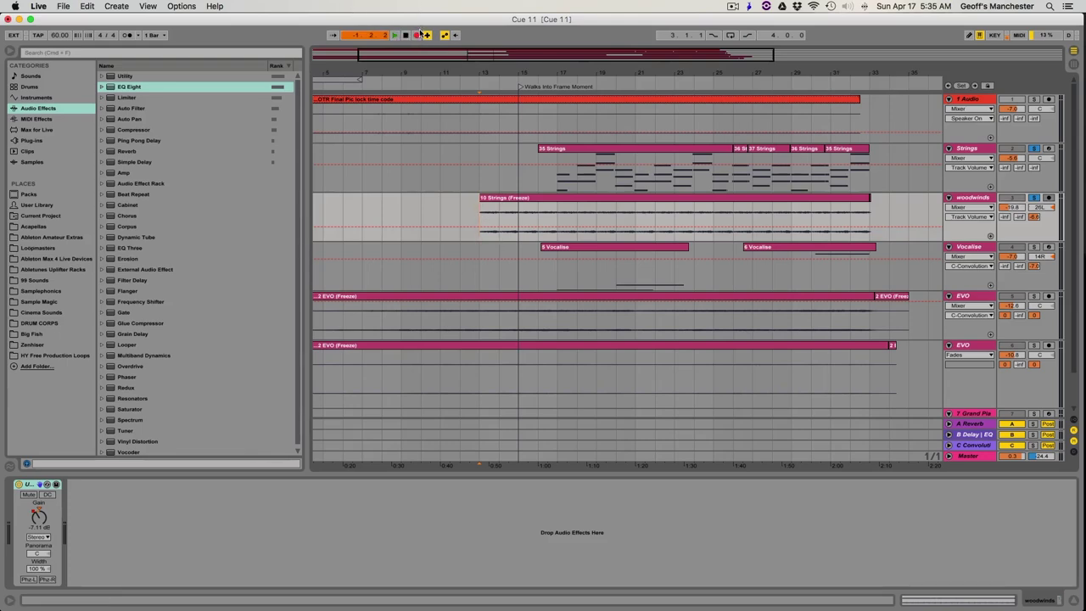
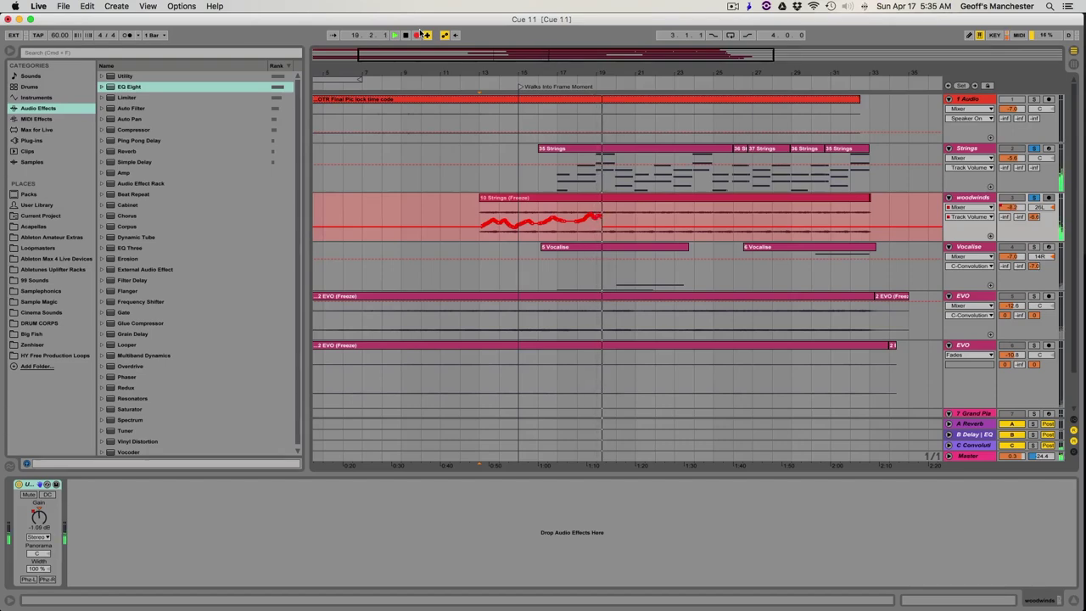
pyautogui.click(417, 34)
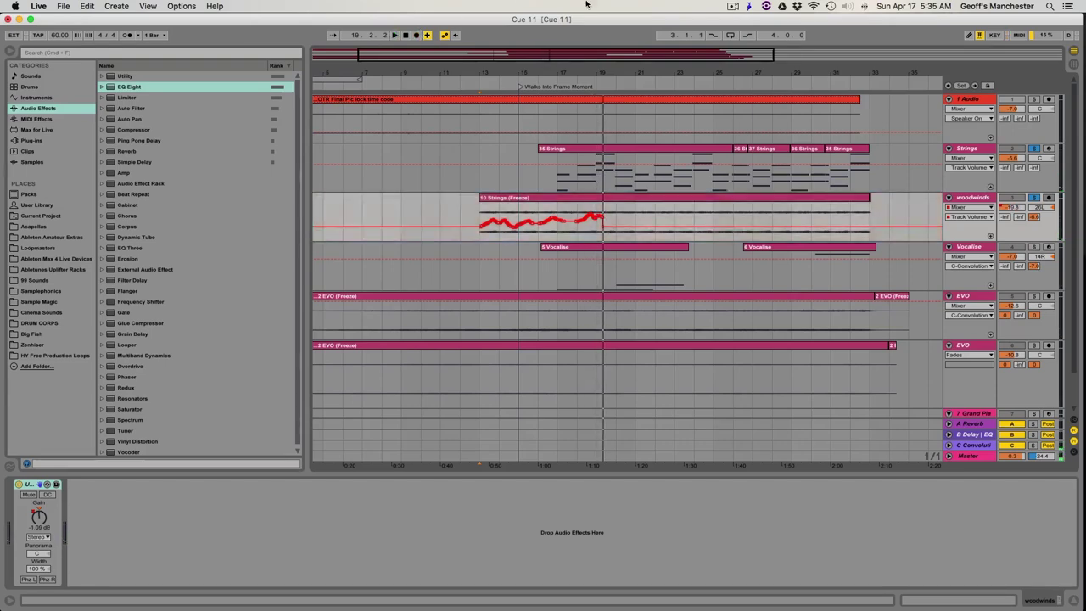
# Play the recorded woodwinds volume automation back from bar 16 with every track audible
pyautogui.click(538, 240)
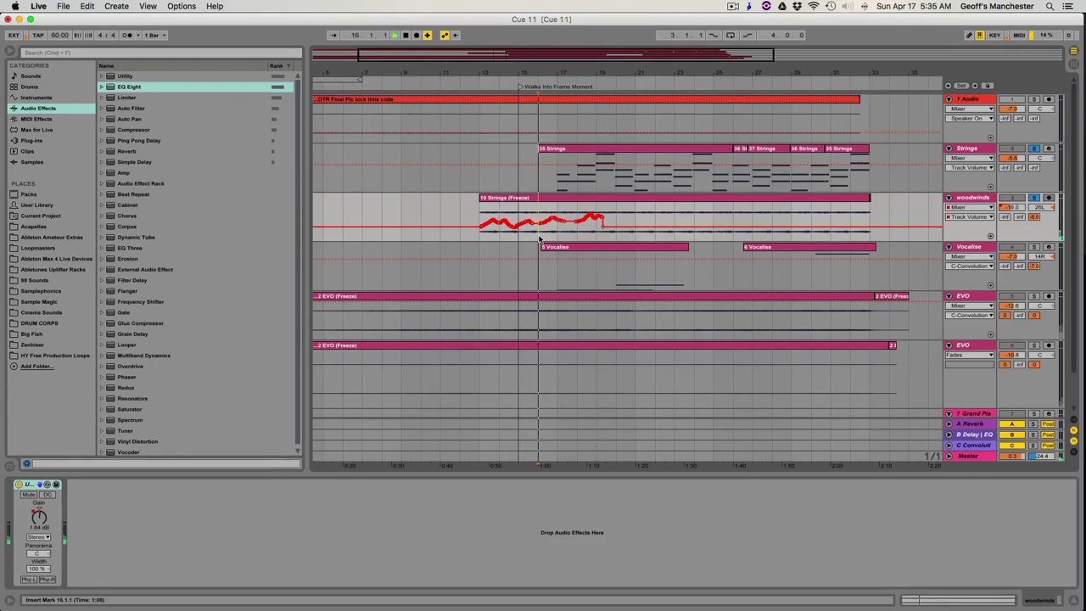
pyautogui.press('space')
pyautogui.press('space')
pyautogui.click(543, 233)
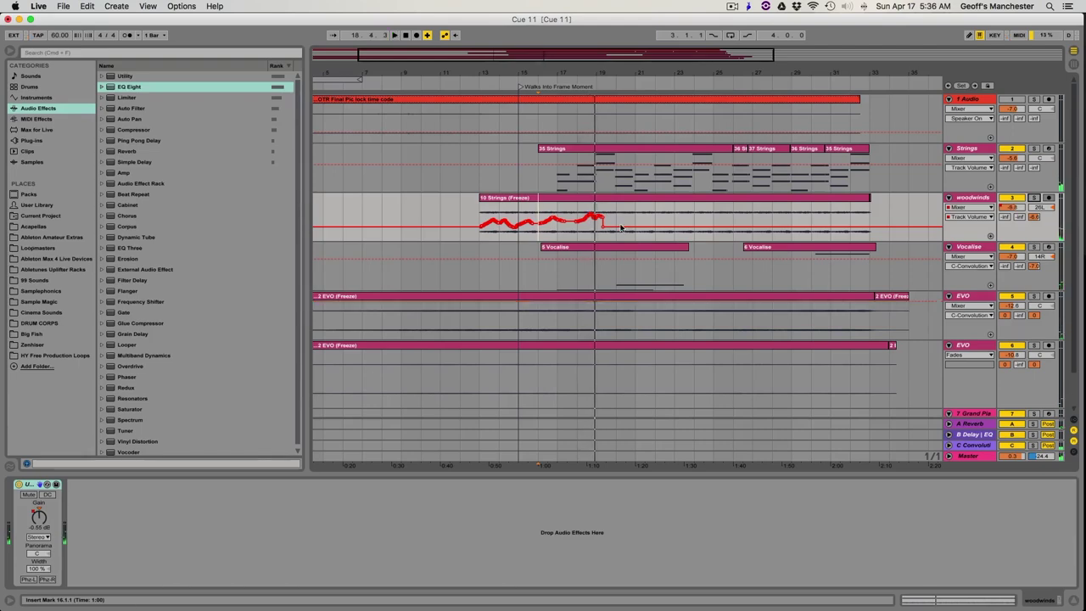
# Move the automated woodwinds fader in Session View during playback, stop playback, and override the fader at -16.4 dB
pyautogui.press('Tab')
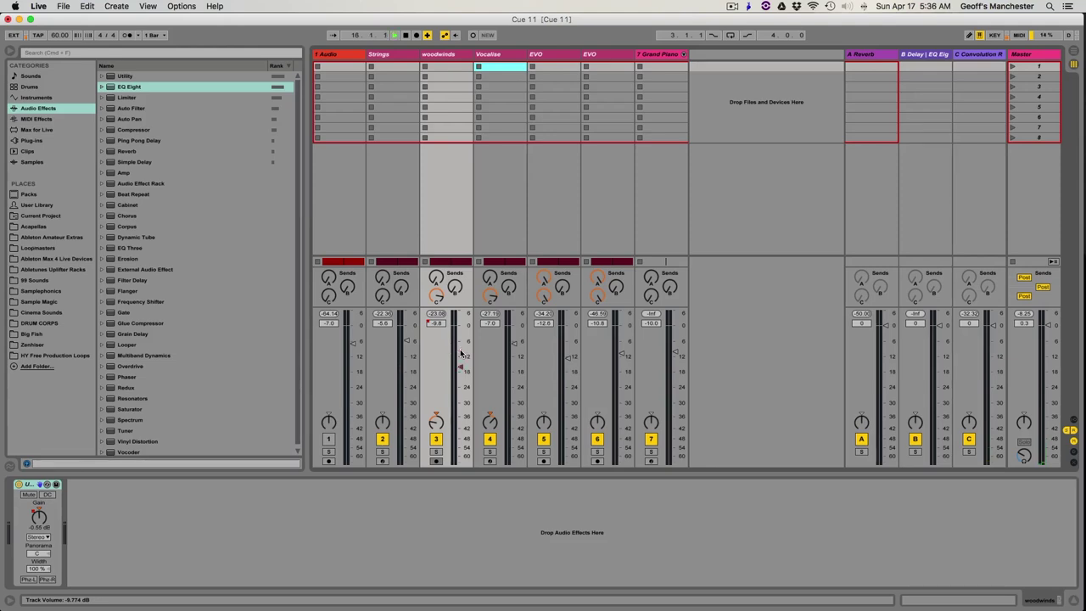
pyautogui.moveTo(461, 353); pyautogui.dragTo(462, 373)
pyautogui.scroll(2, 462, 403)
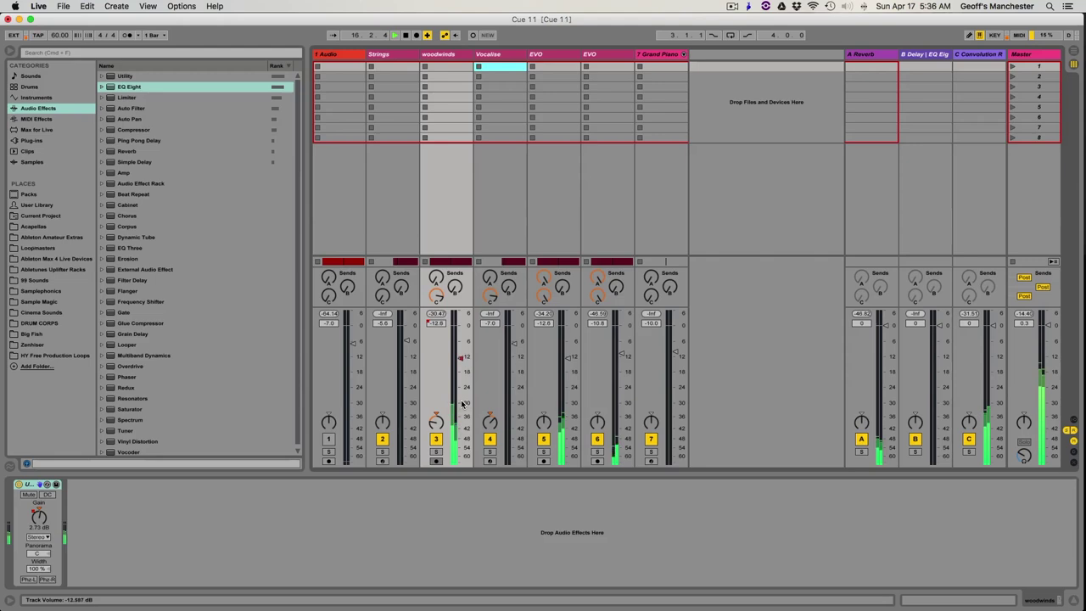
pyautogui.press('space')
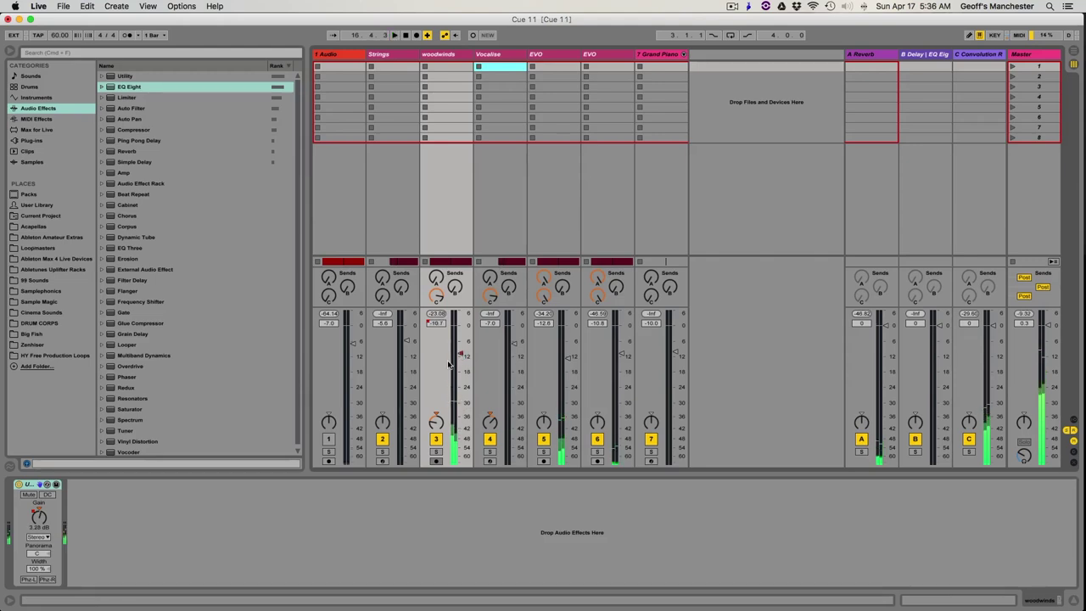
pyautogui.click(460, 355)
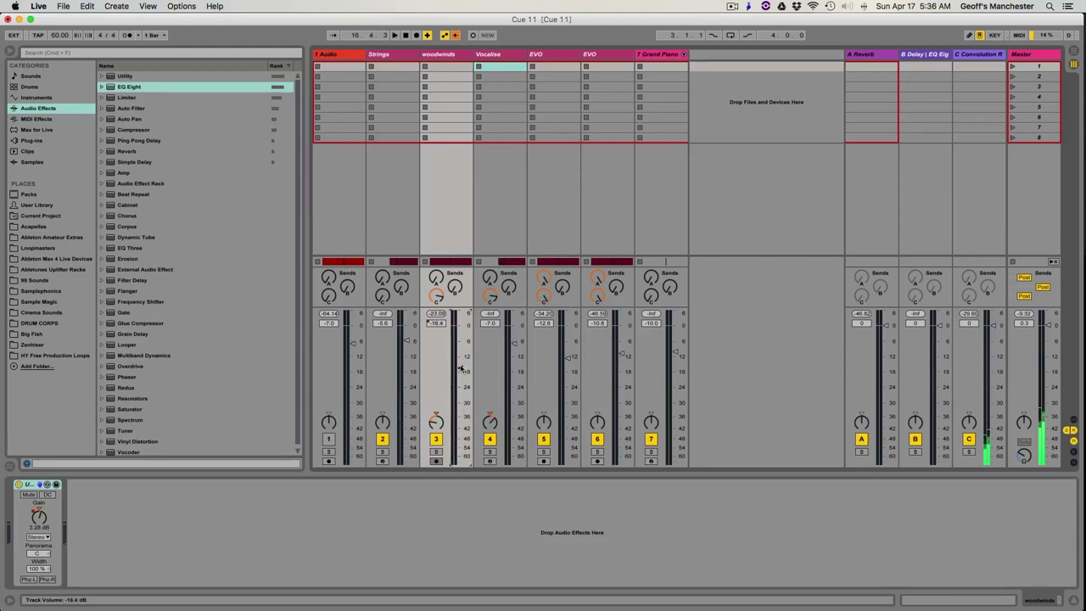
# Return to Arrangement View and delete the woodwinds track's volume automation
pyautogui.press('Tab')
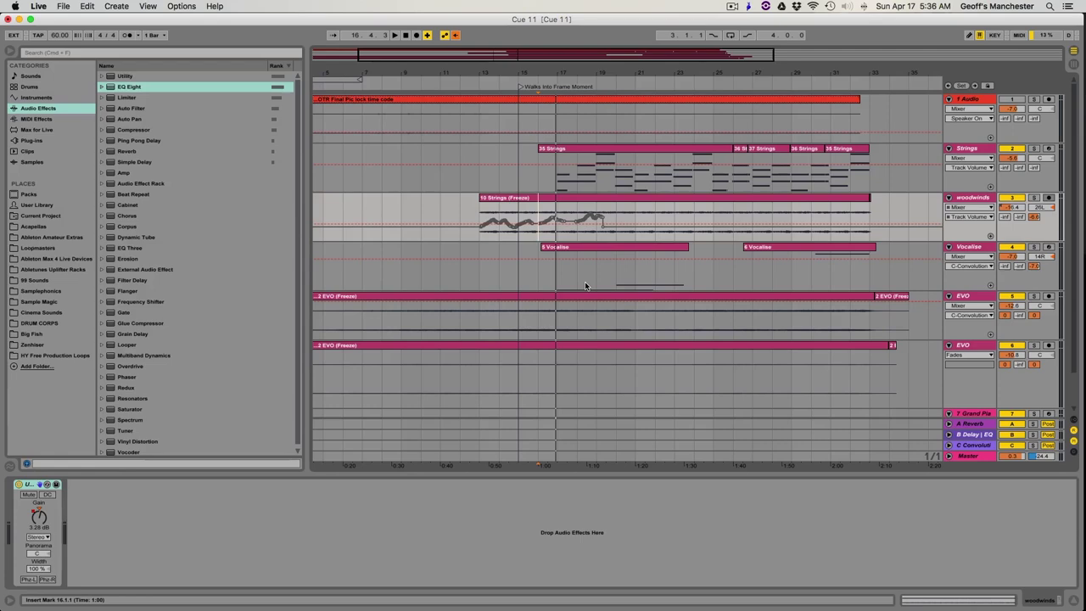
pyautogui.click(988, 207)
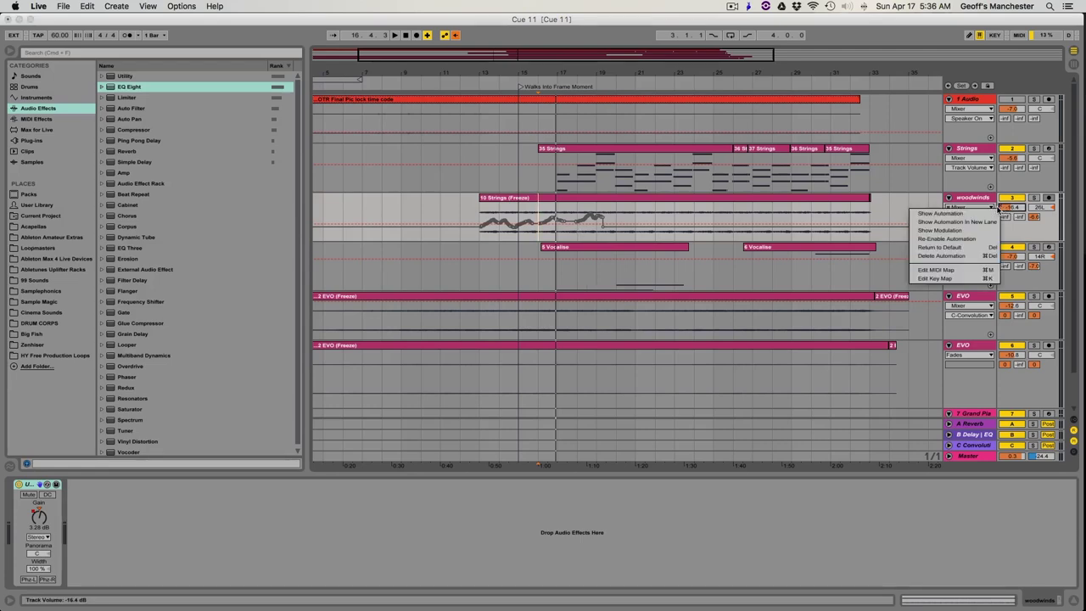
pyautogui.click(957, 256)
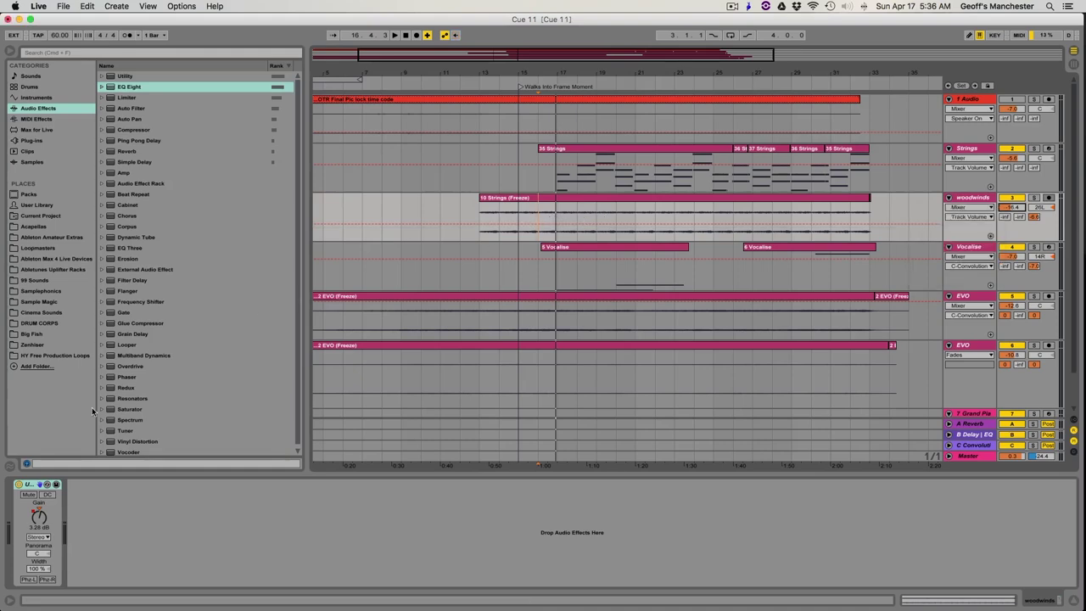
# Display the woodwinds Utility's Gain automation and play the cue from bar 13, and again from bar 16
pyautogui.click(37, 516)
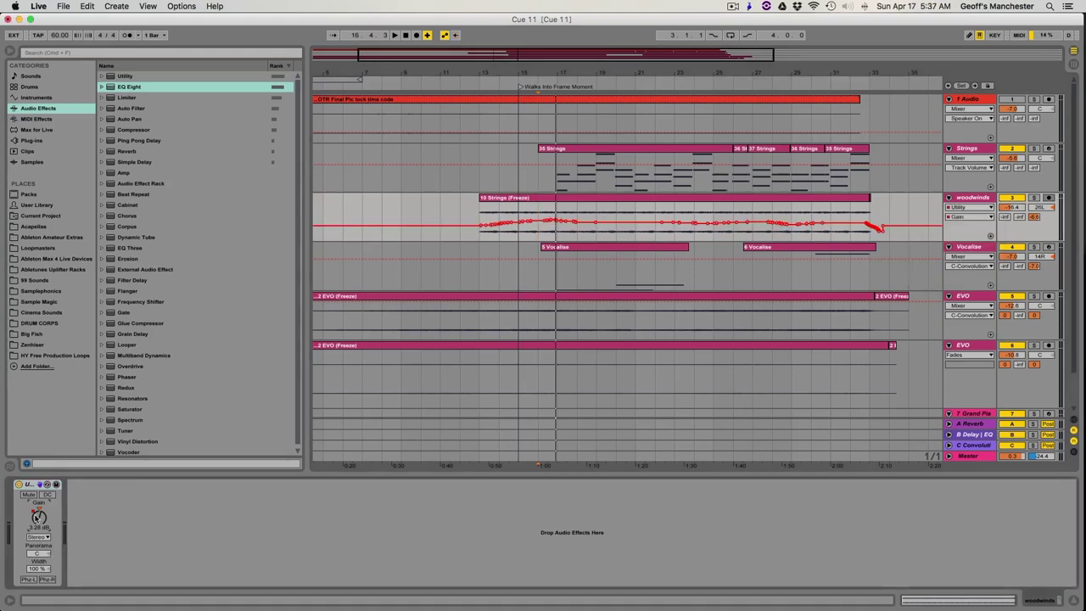
pyautogui.click(477, 217)
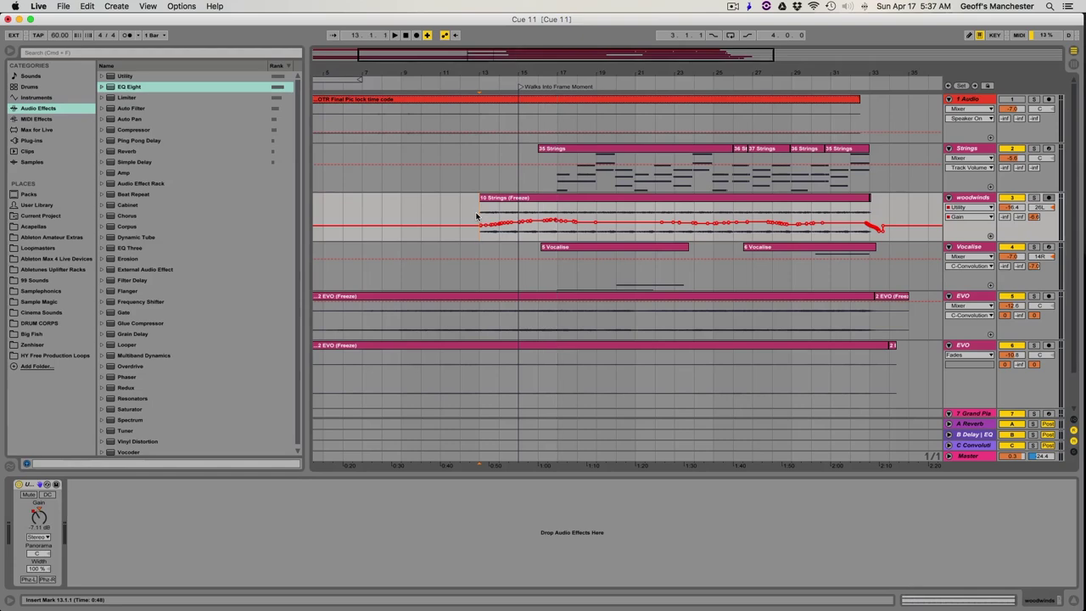
pyautogui.press('space')
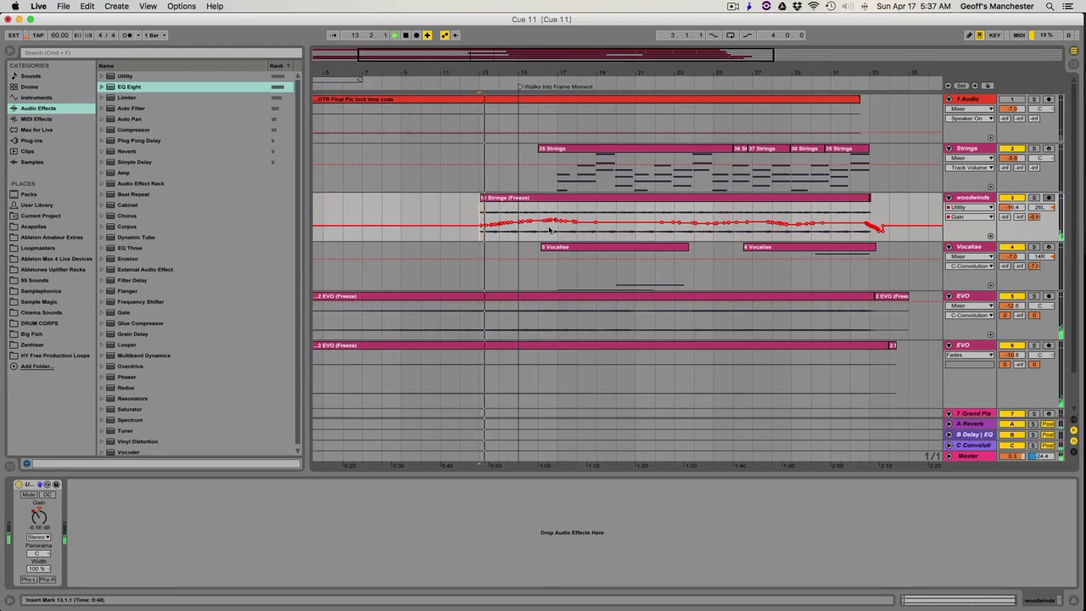
pyautogui.click(528, 215)
pyautogui.press('space')
pyautogui.press('space')
# During playback, adjust the woodwinds fader in Session View, check its Gain automation in Arrangement View, and set the fader to -18.6 dB
pyautogui.press('Tab')
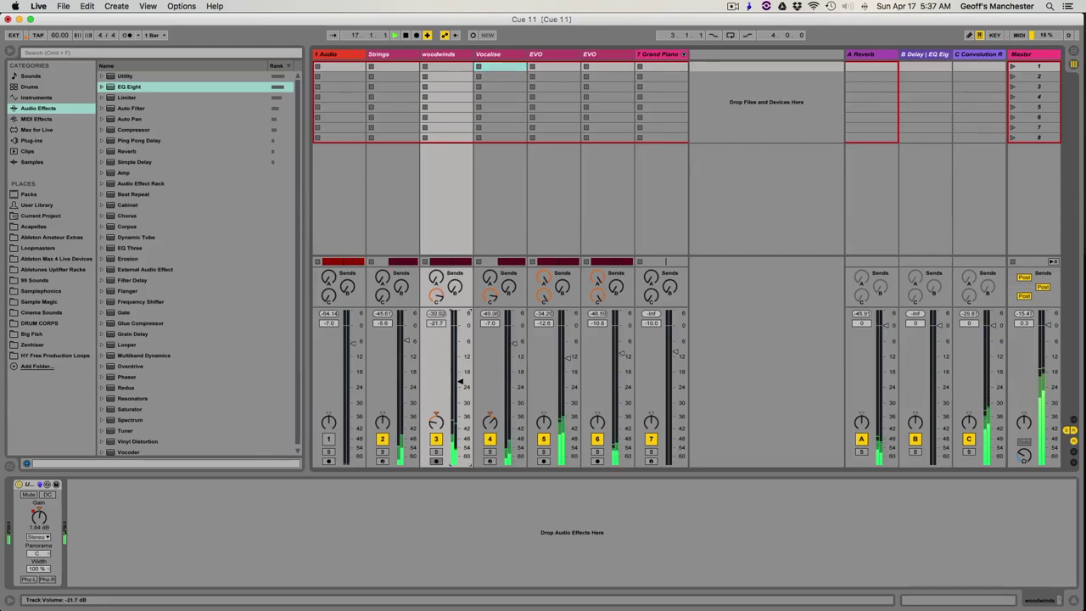
pyautogui.press('Tab')
pyautogui.click(39, 517)
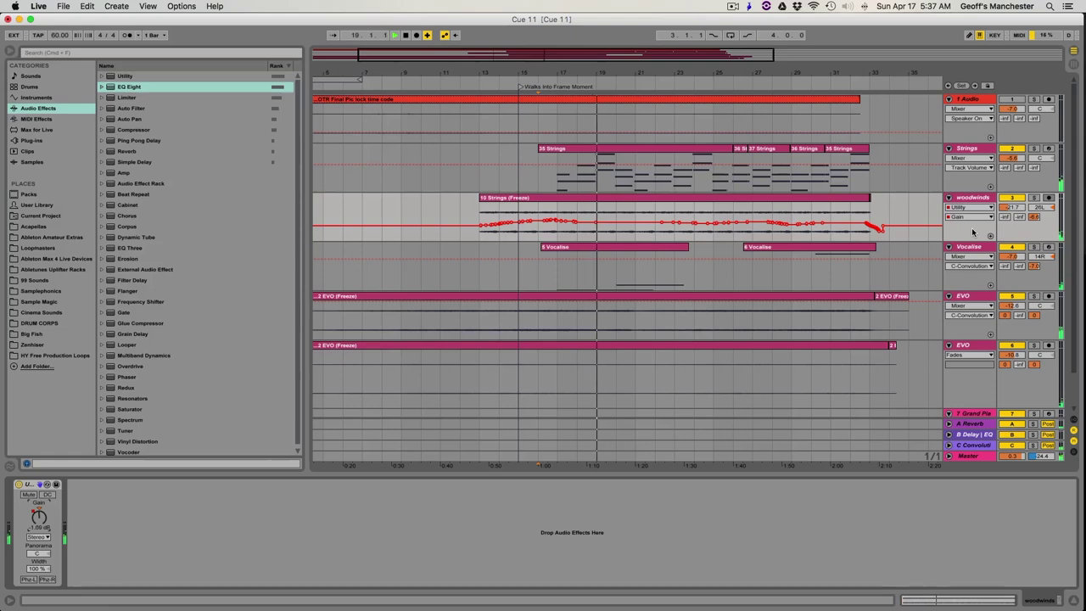
pyautogui.press('Tab')
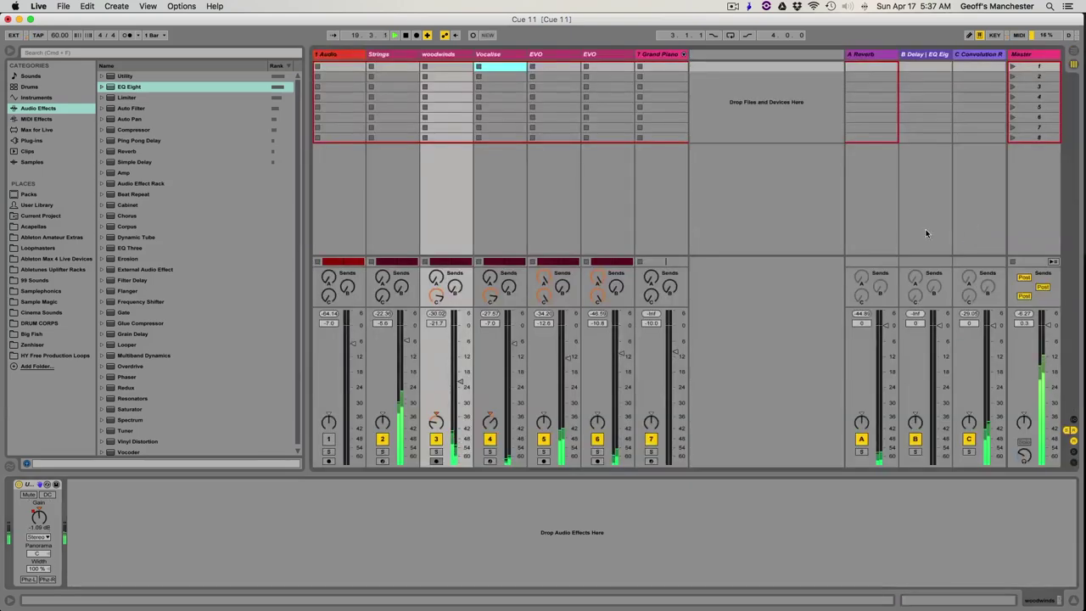
pyautogui.moveTo(459, 385); pyautogui.dragTo(460, 378)
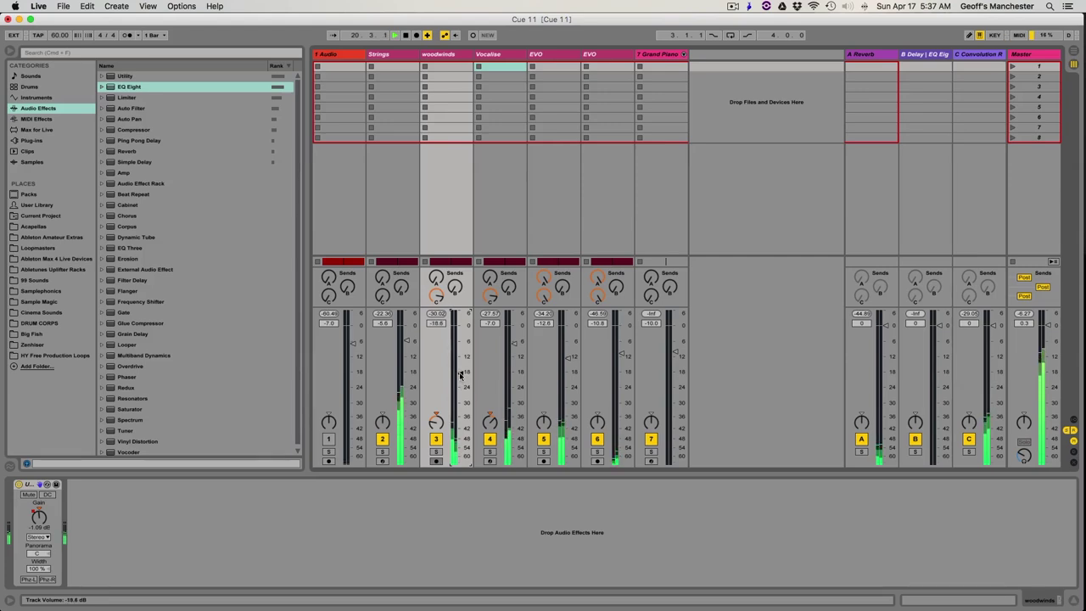
pyautogui.press('Tab')
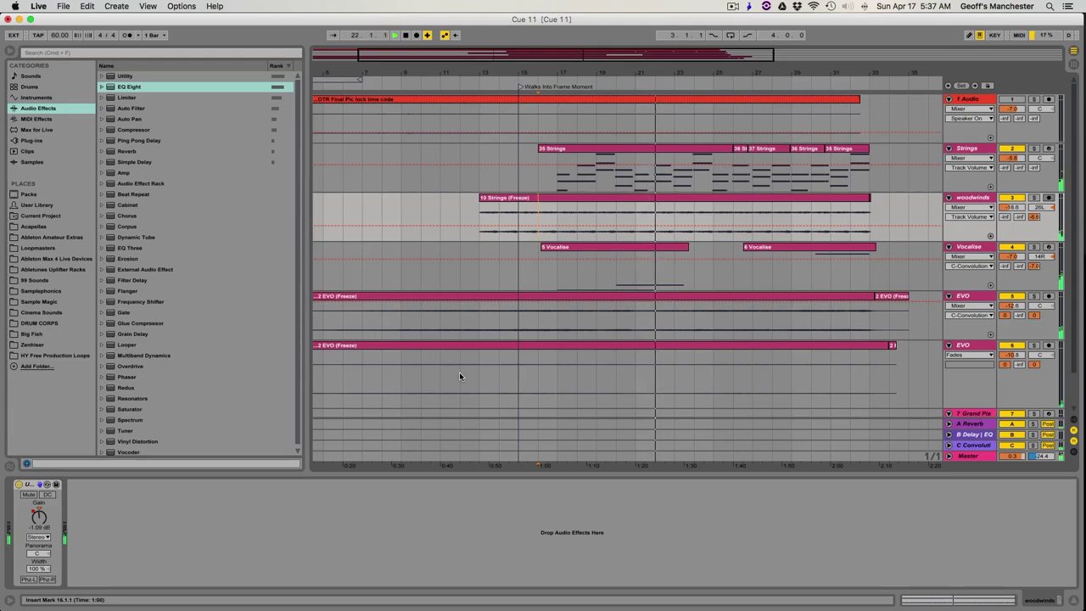
# Display the Utility Gain automation of the first EVO track and compare its devices with the second EVO track's
pyautogui.click(961, 299)
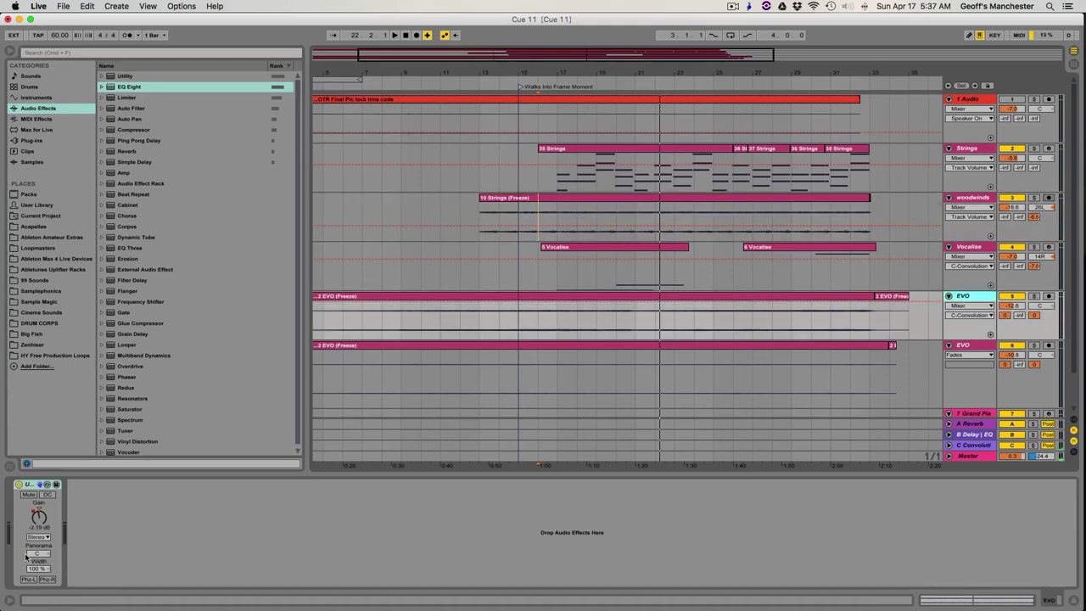
pyautogui.click(38, 523)
pyautogui.scroll(-2, 450, 385)
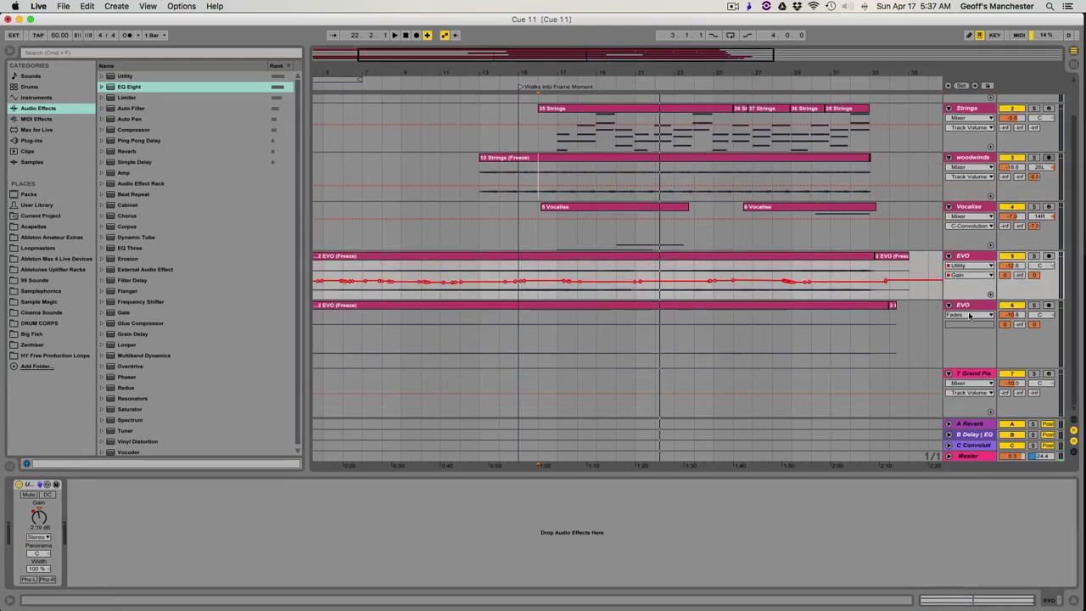
pyautogui.click(735, 327)
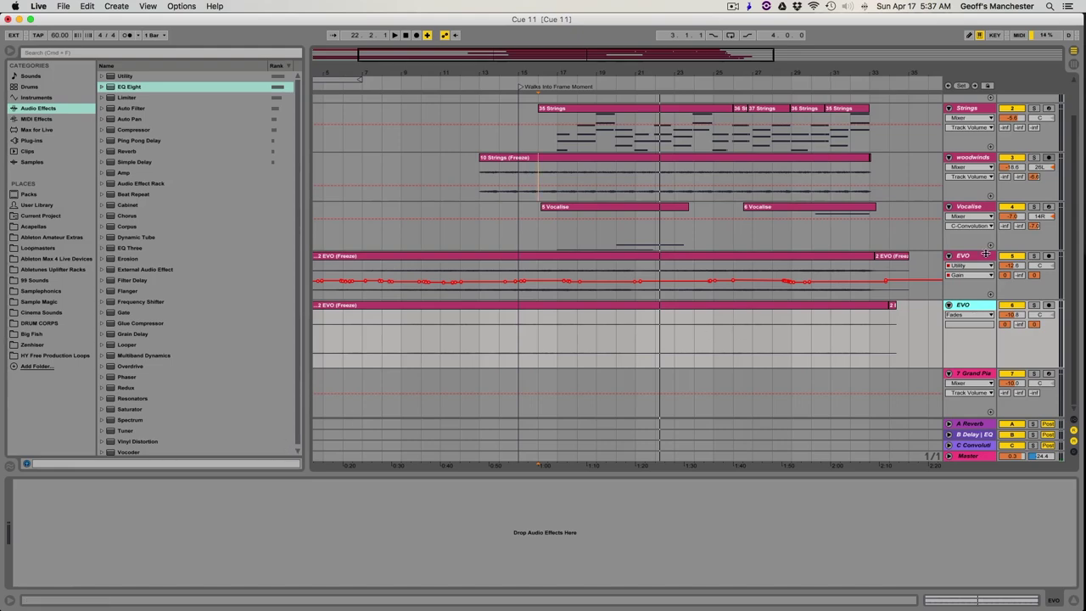
pyautogui.click(986, 254)
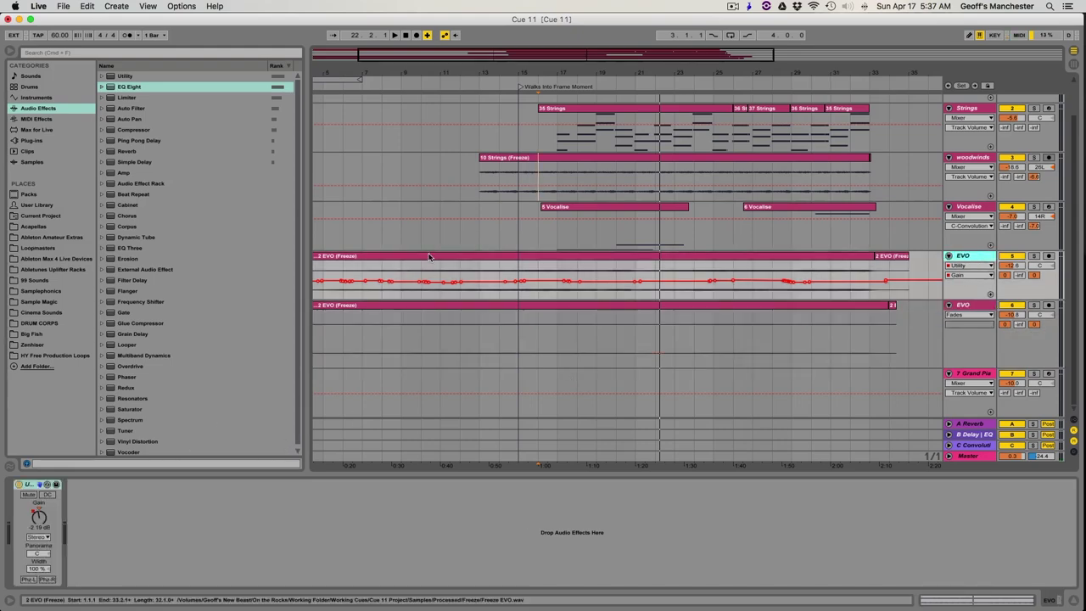
# Solo the first EVO track and play it from bar 7, examining its Gain automation up close and across the whole cue
pyautogui.click(1033, 256)
pyautogui.click(363, 269)
pyautogui.press('space')
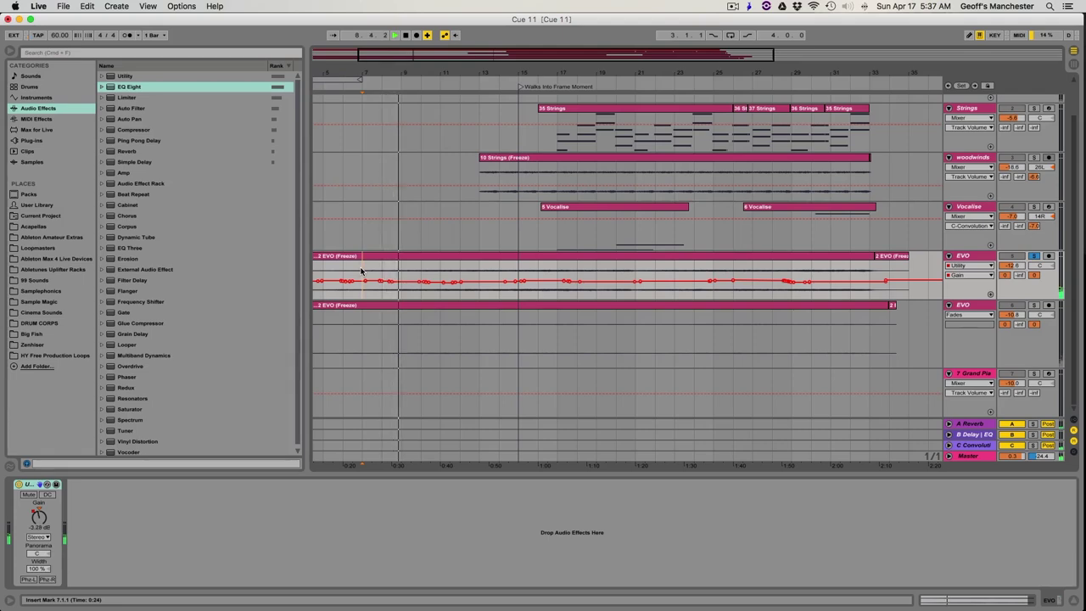
pyautogui.press('space')
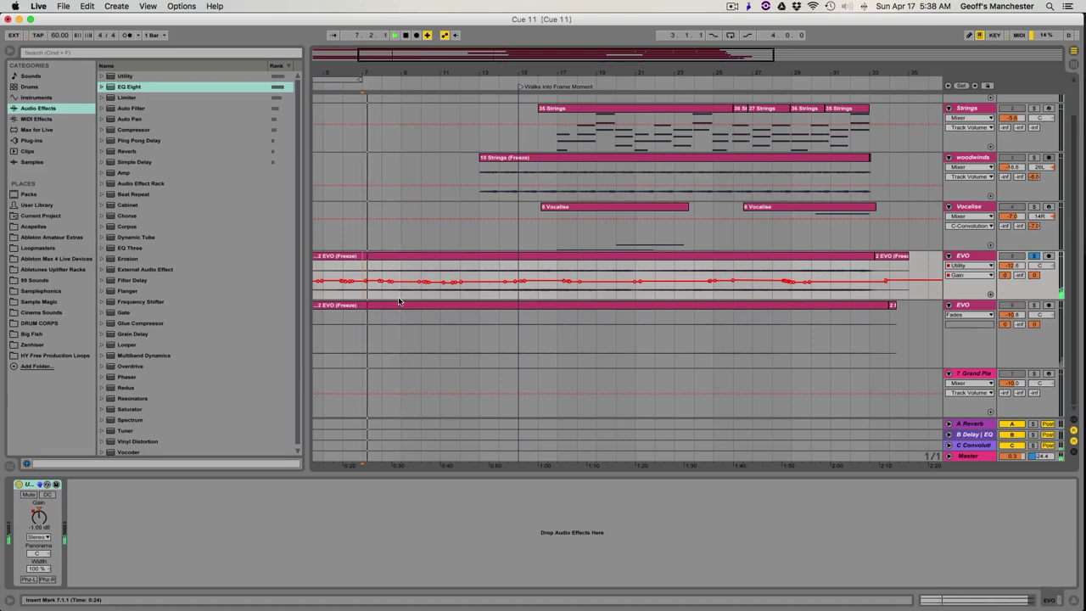
pyautogui.moveTo(366, 75); pyautogui.dragTo(368, 110)
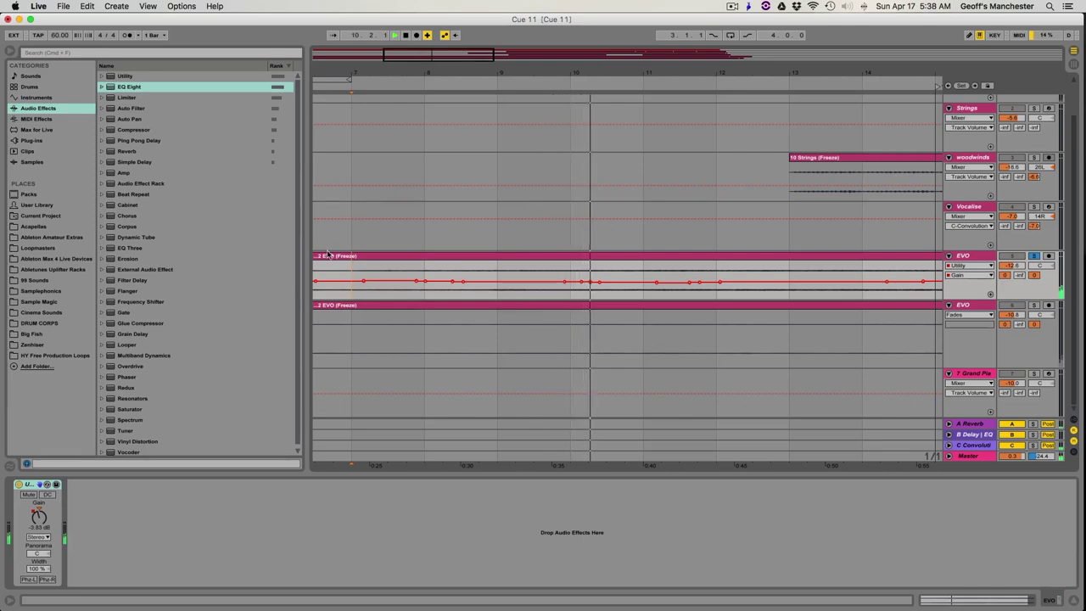
pyautogui.moveTo(570, 73); pyautogui.dragTo(569, 26)
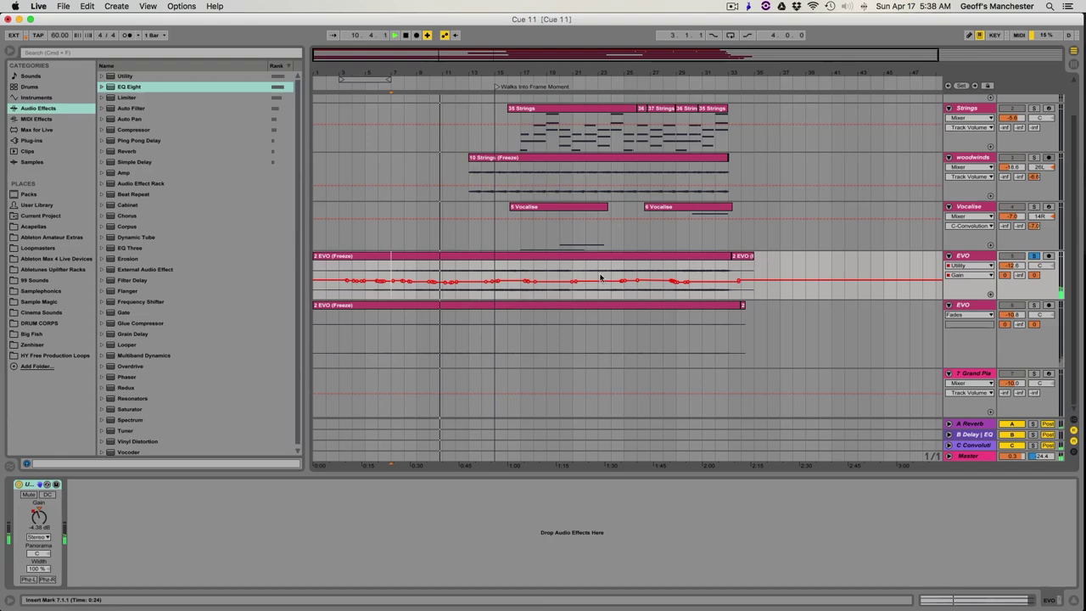
# Unsolo the first EVO track, check the second EVO track's device chain, and select the first EVO track again
pyautogui.click(1035, 259)
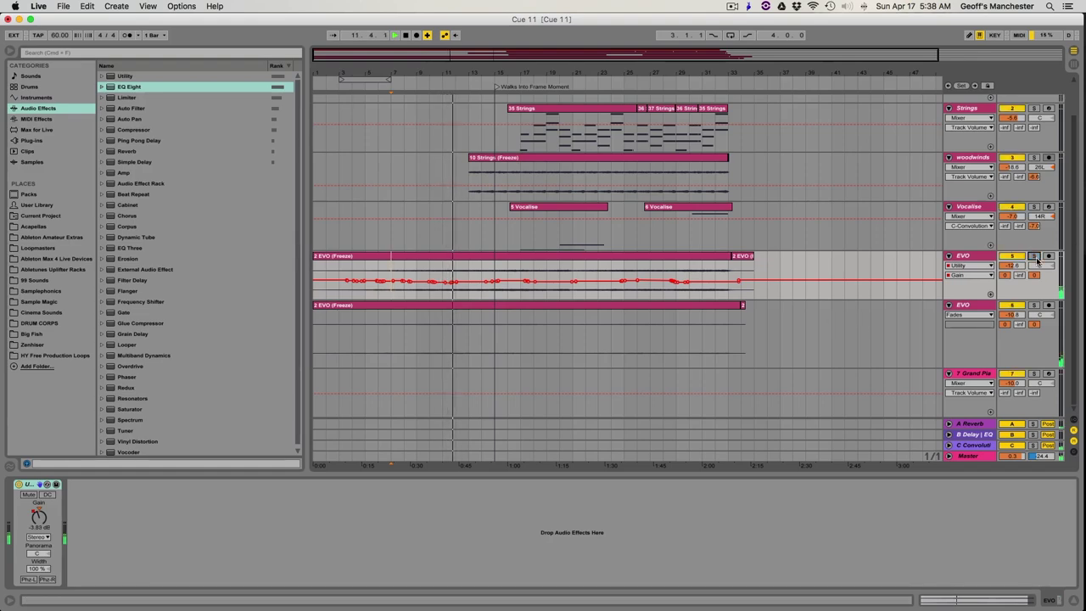
pyautogui.click(975, 305)
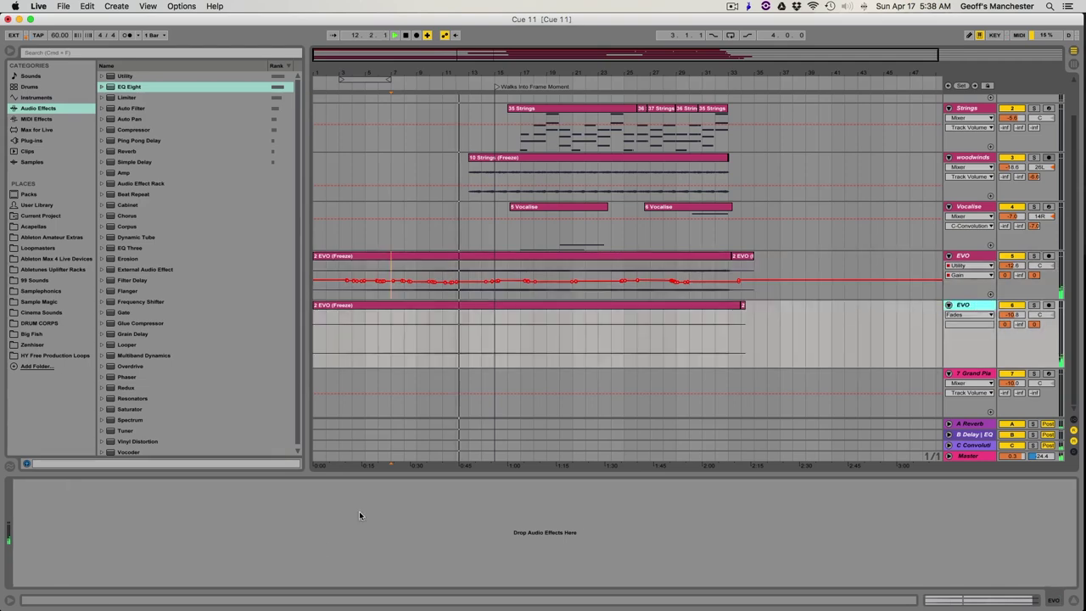
pyautogui.click(982, 256)
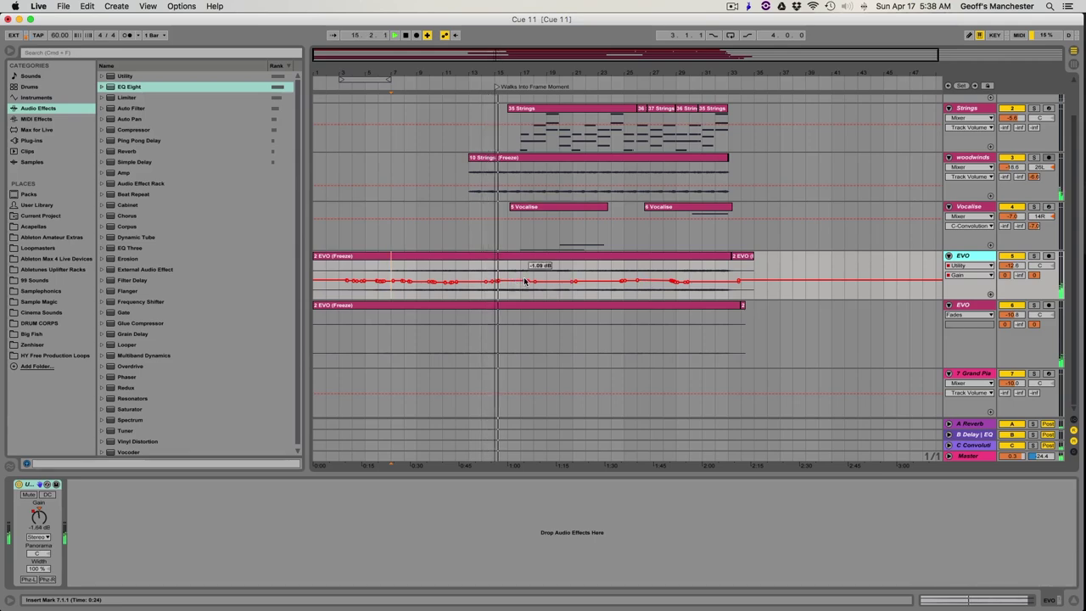
# Examine the first EVO track's Gain automation breakpoints around bar 17 while the cue plays
pyautogui.moveTo(526, 76); pyautogui.dragTo(543, 254)
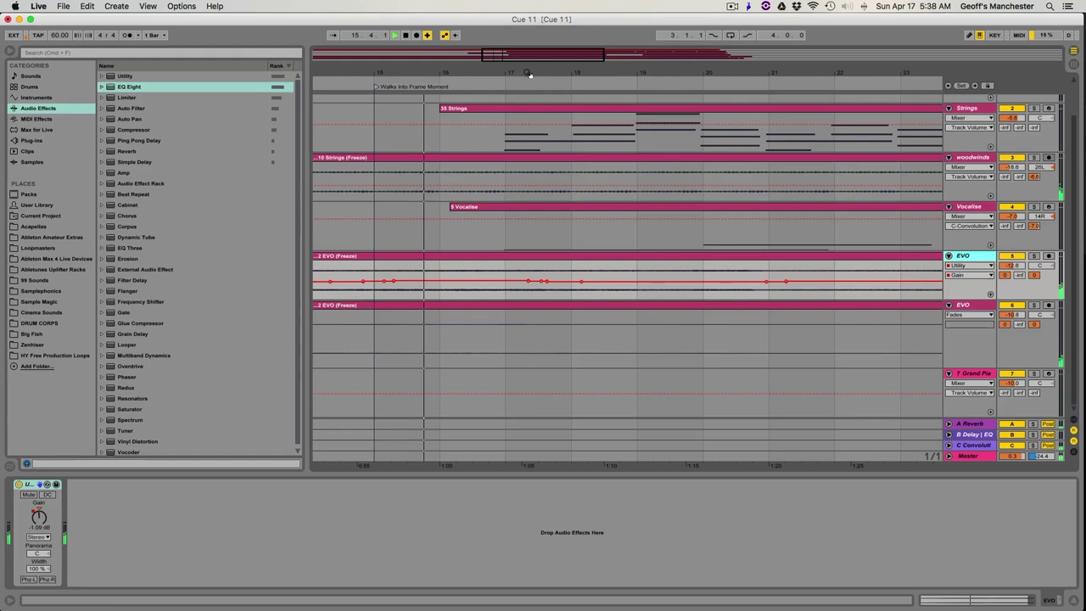
pyautogui.click(527, 281)
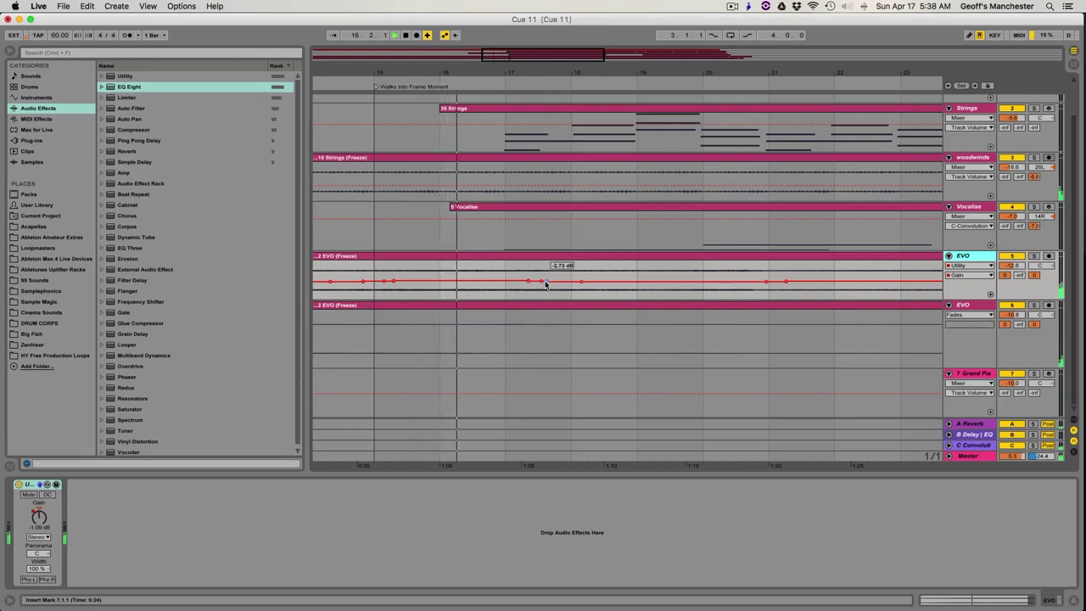
pyautogui.click(546, 281)
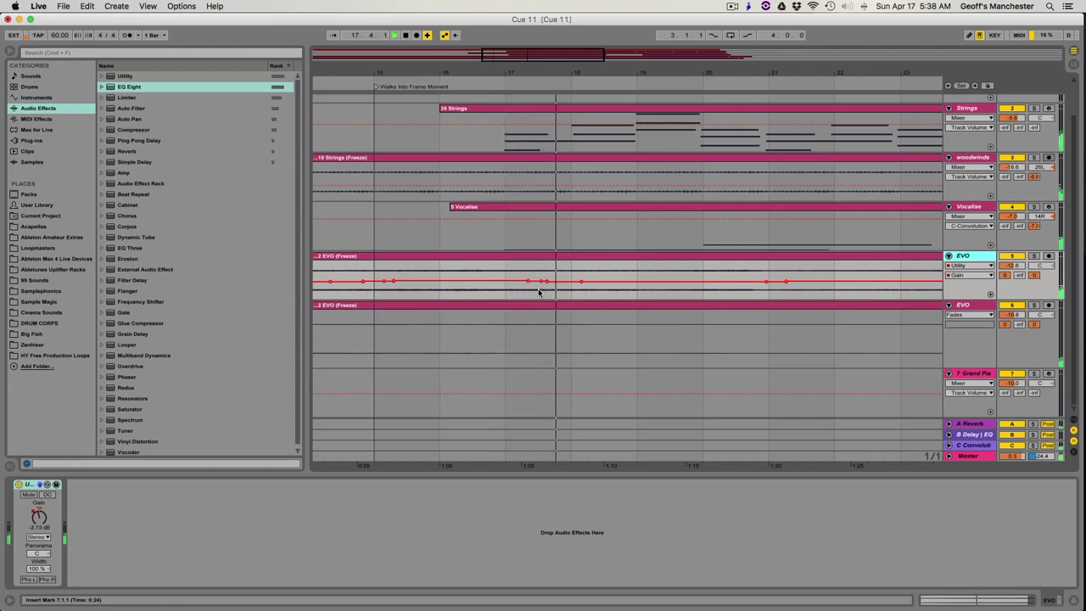
# Examine the first EVO track's Gain automation from bar 23 onward, playing it from bar 28 and viewing it across the cue
pyautogui.hscroll(10, 537, 288)
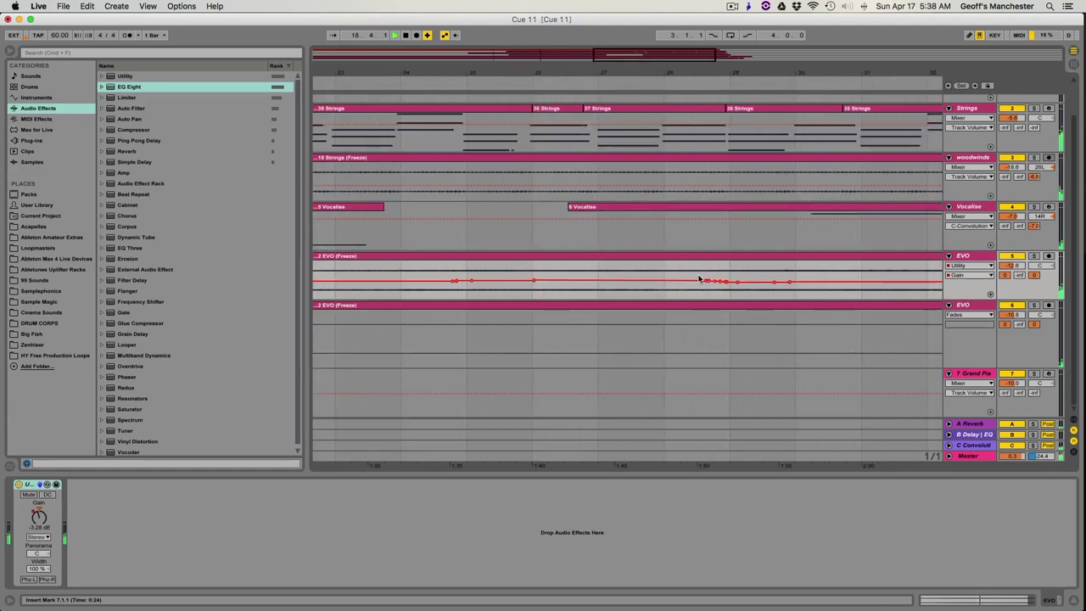
pyautogui.click(654, 278)
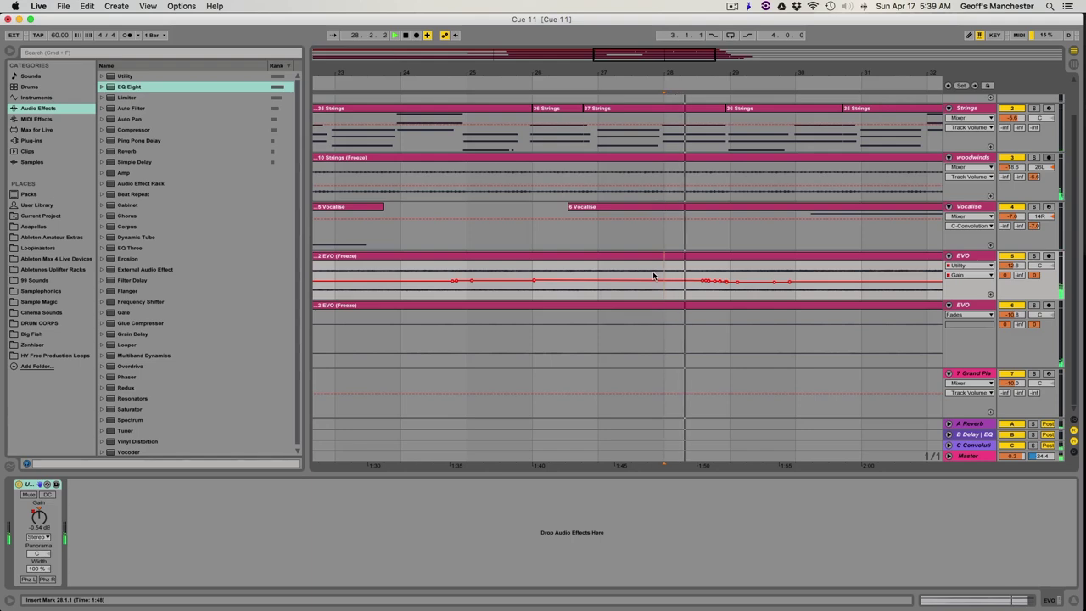
pyautogui.moveTo(775, 71); pyautogui.dragTo(775, 40)
pyautogui.scroll(2, 776, 237)
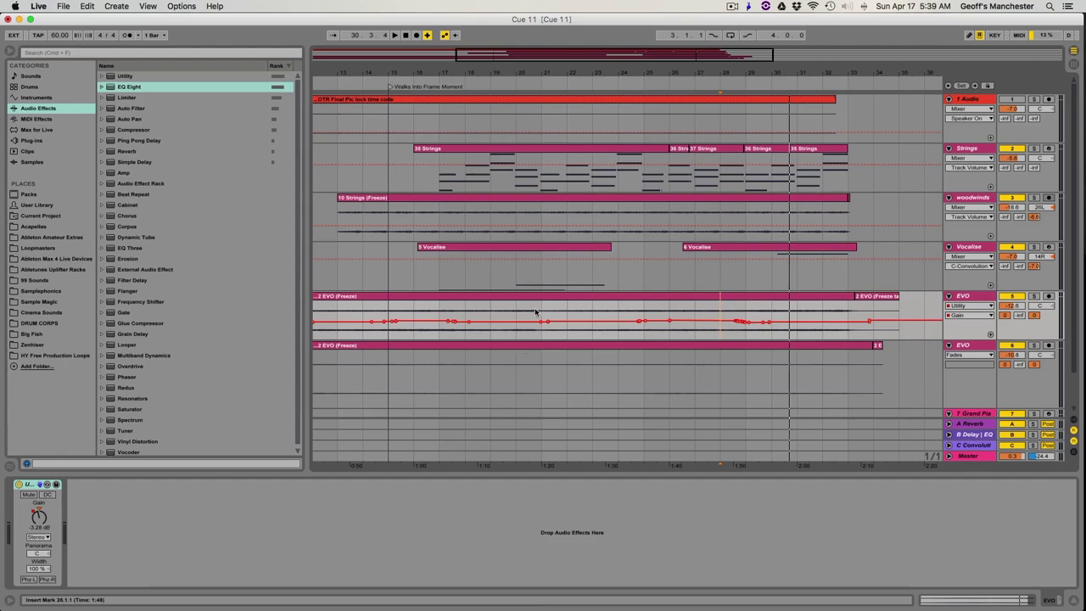
pyautogui.moveTo(481, 78); pyautogui.dragTo(480, 71)
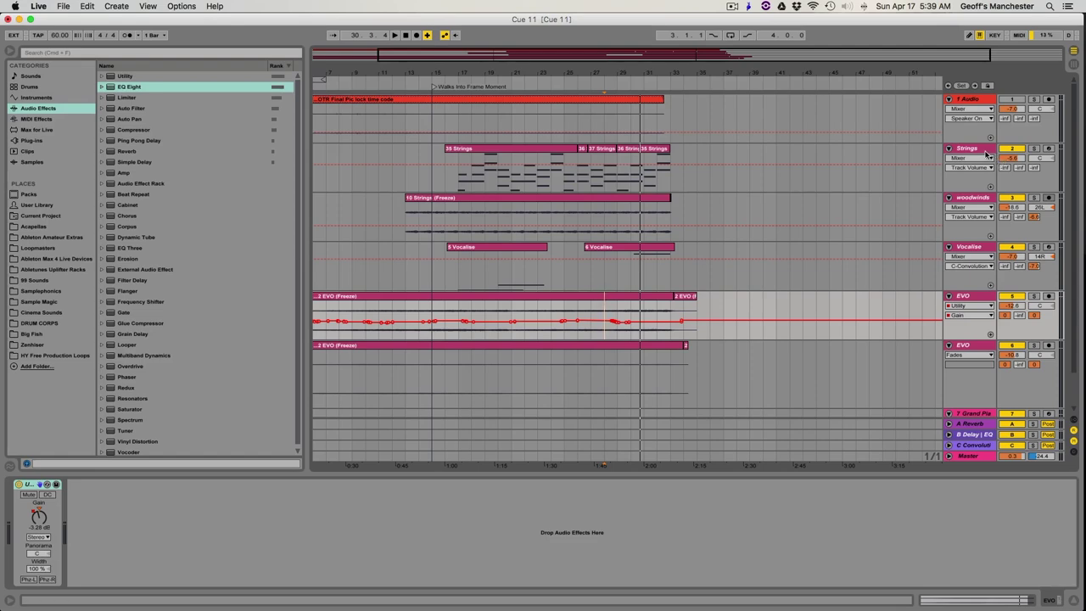
# Compare the device chains of the Strings, first EVO and Vocalise tracks, including their Saturator and EQ Eight
pyautogui.click(981, 150)
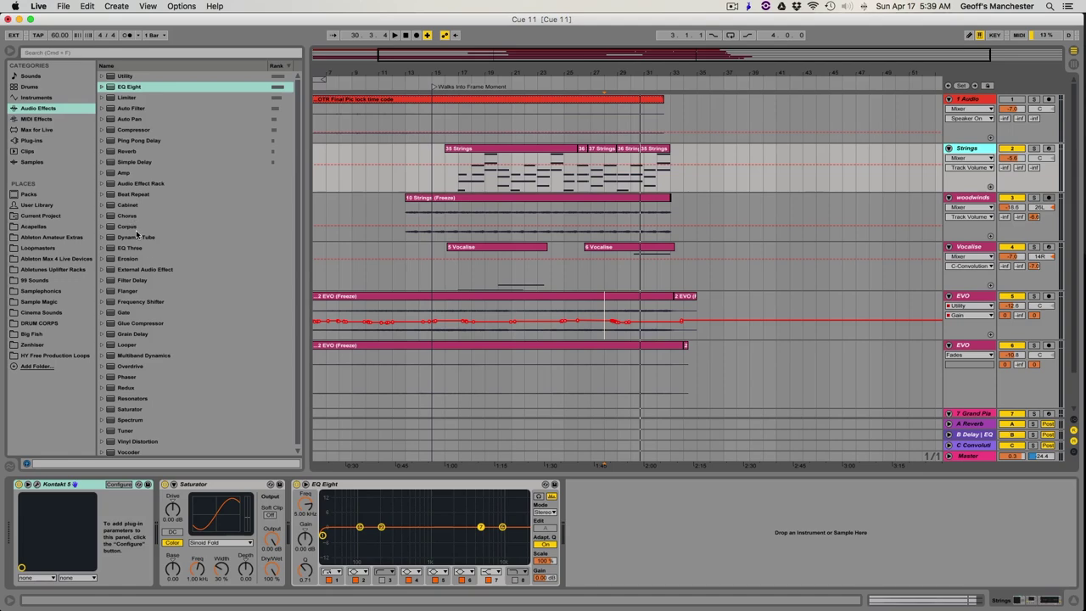
pyautogui.scroll(-1, 185, 202)
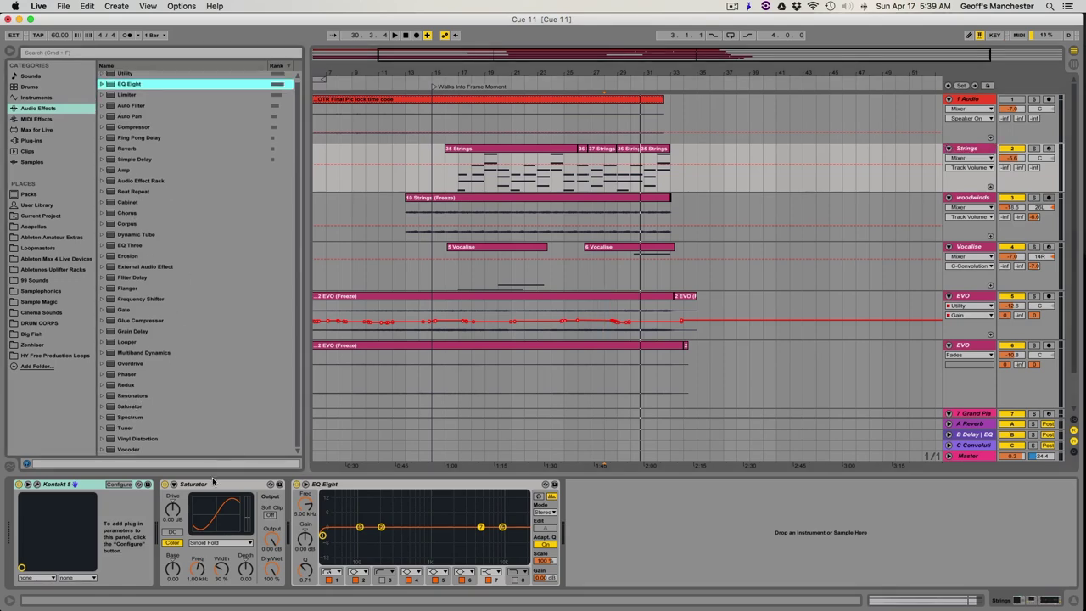
pyautogui.click(962, 297)
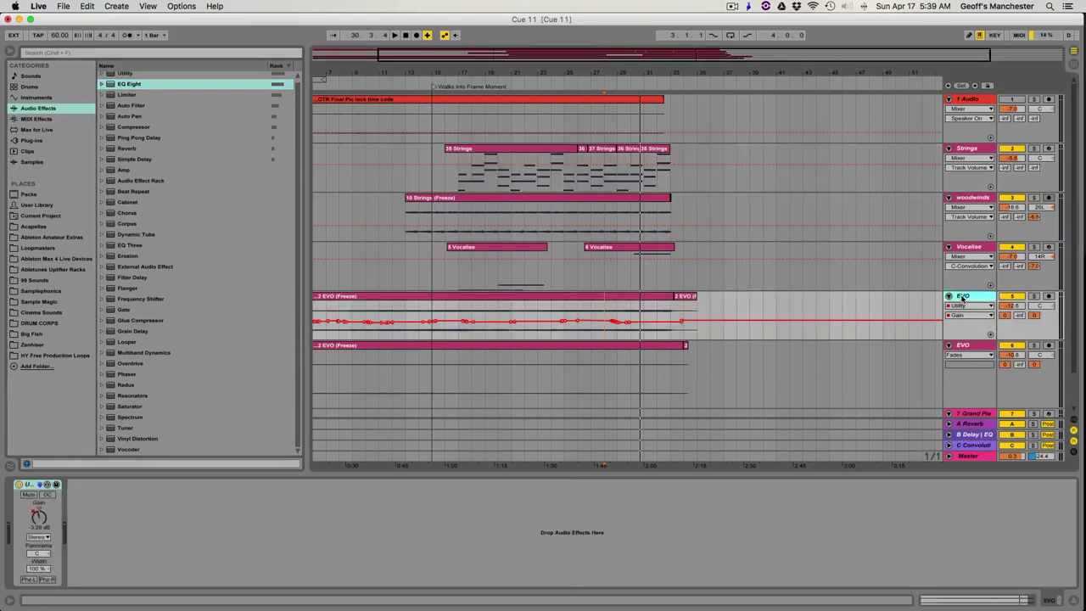
pyautogui.click(960, 247)
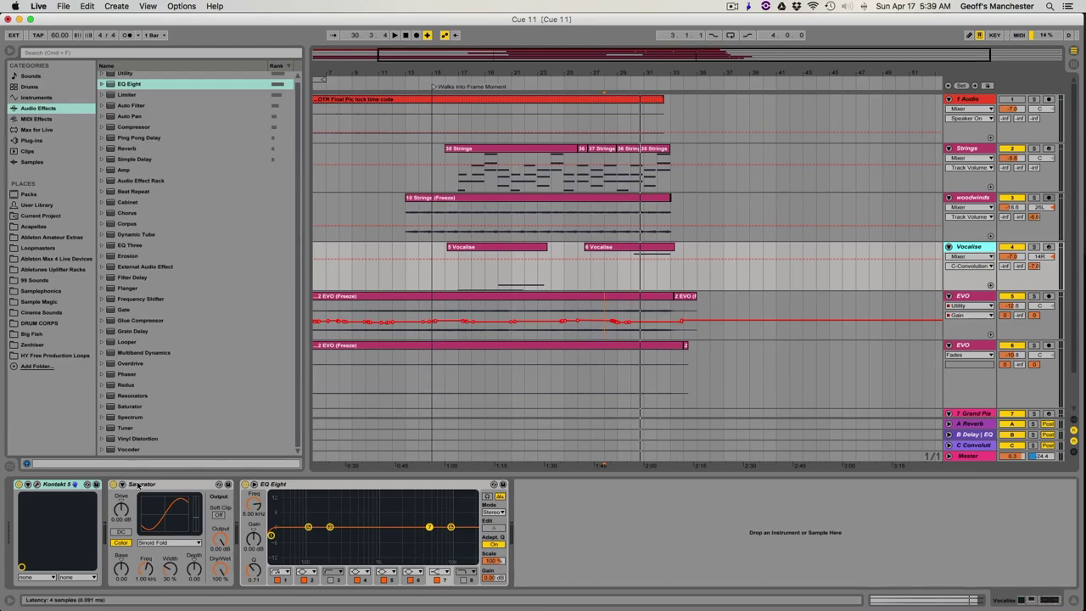
pyautogui.click(454, 272)
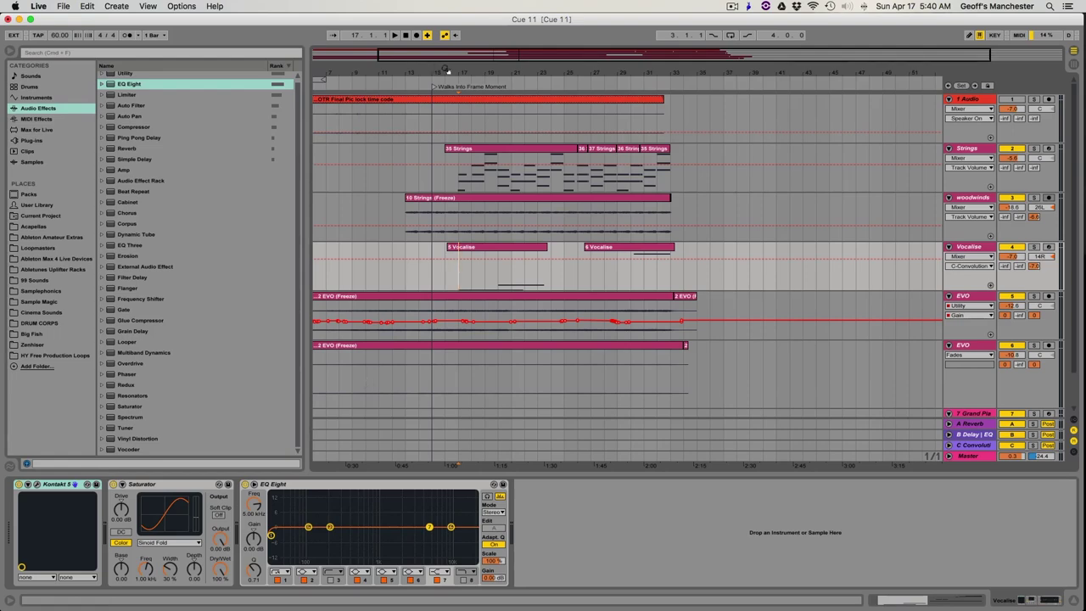
# Play the cue from bar 16 and solo the Strings track
pyautogui.moveTo(444, 68); pyautogui.dragTo(449, 71)
pyautogui.click(989, 150)
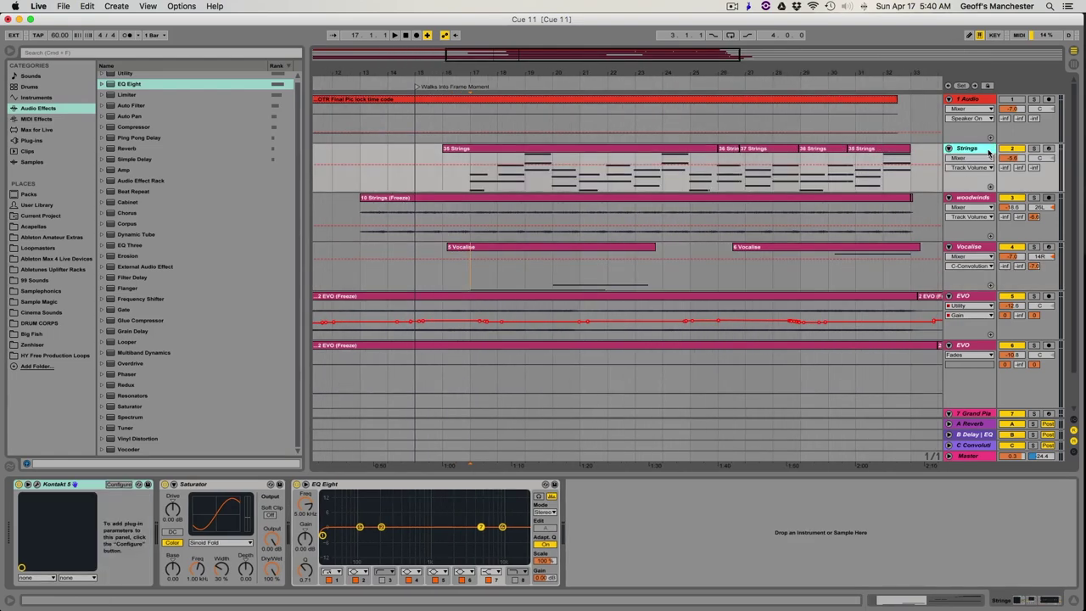
pyautogui.click(449, 180)
pyautogui.press('space')
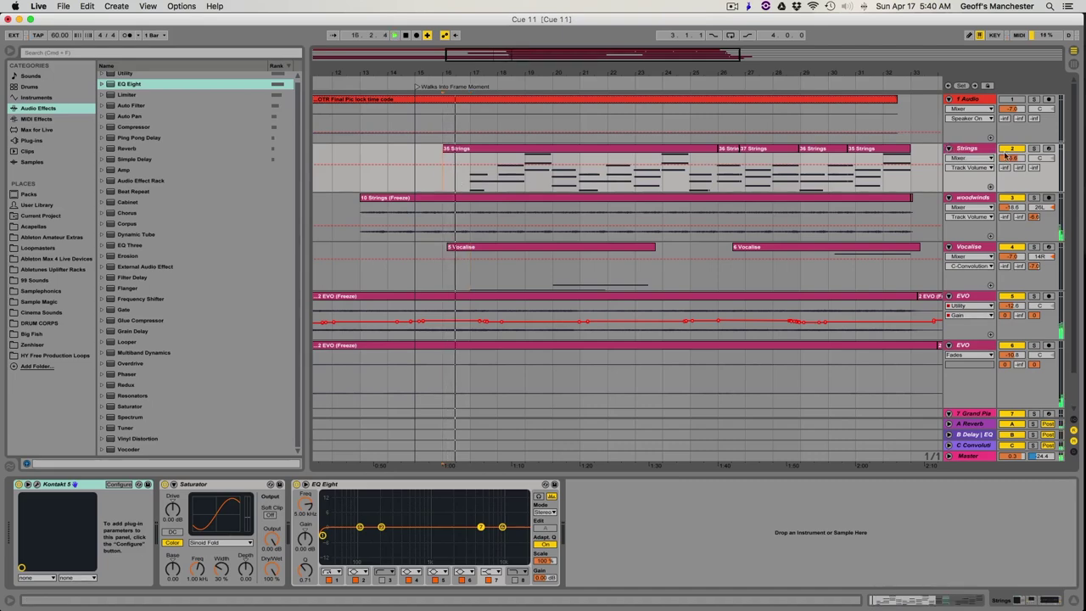
pyautogui.click(1033, 149)
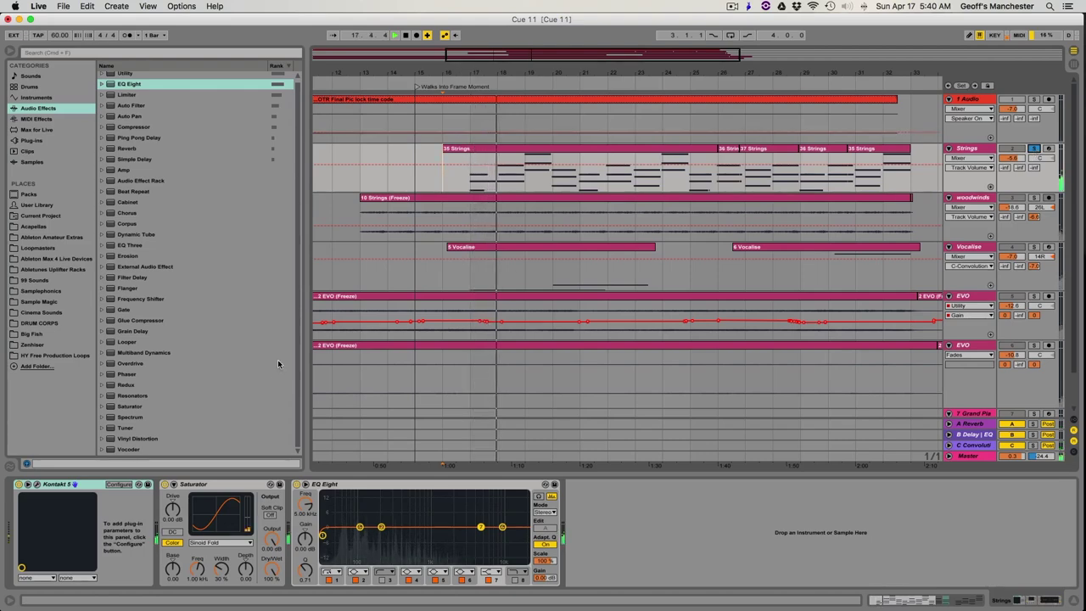
# Bypass and re-enable the Saturator on the Strings track twice during playback to compare its effect
pyautogui.click(165, 484)
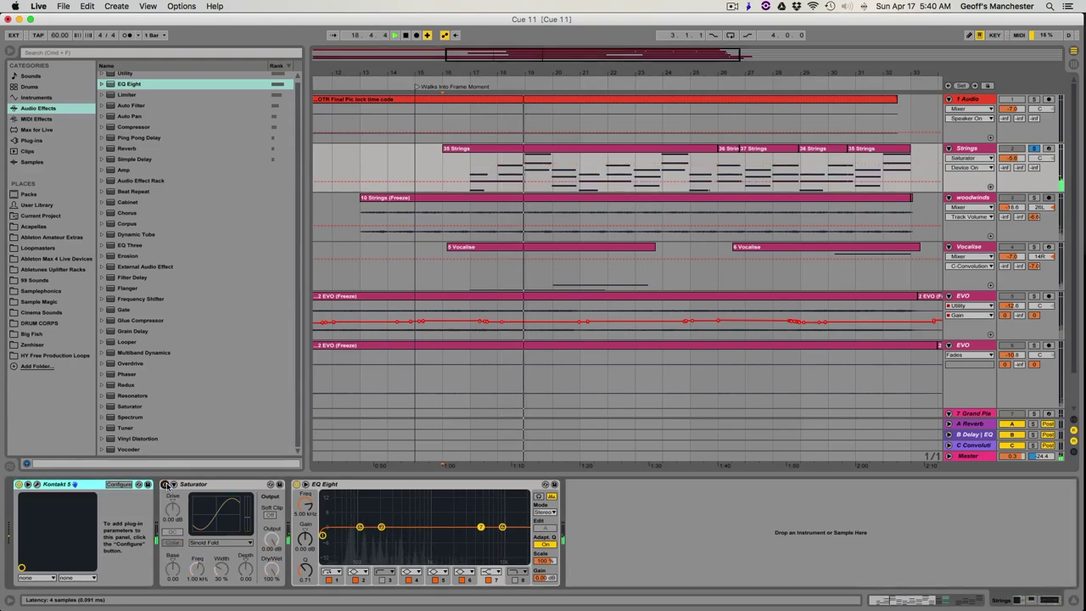
pyautogui.click(165, 484)
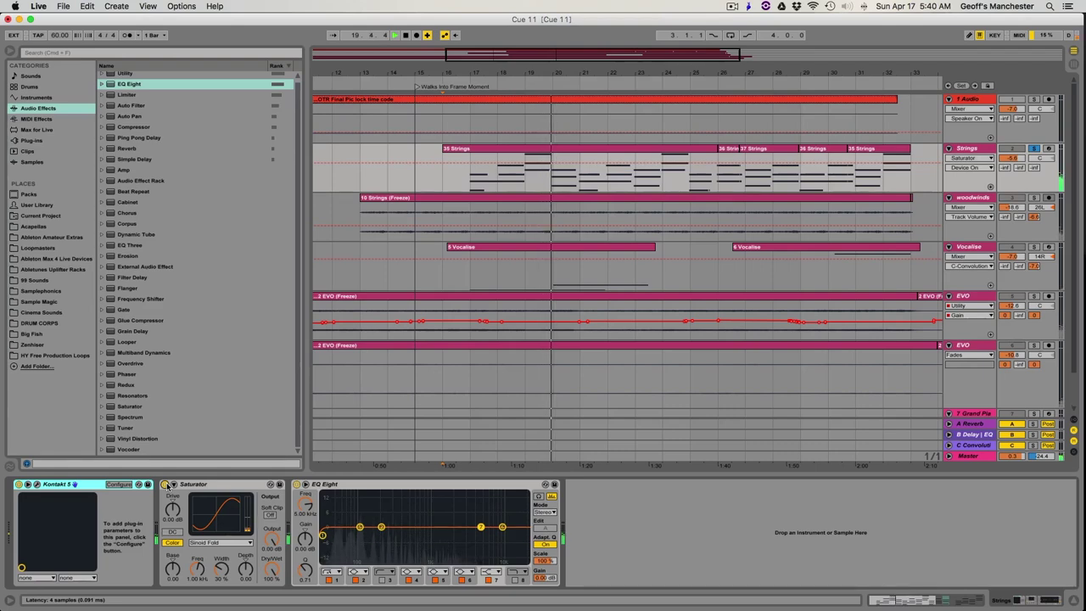
pyautogui.click(165, 485)
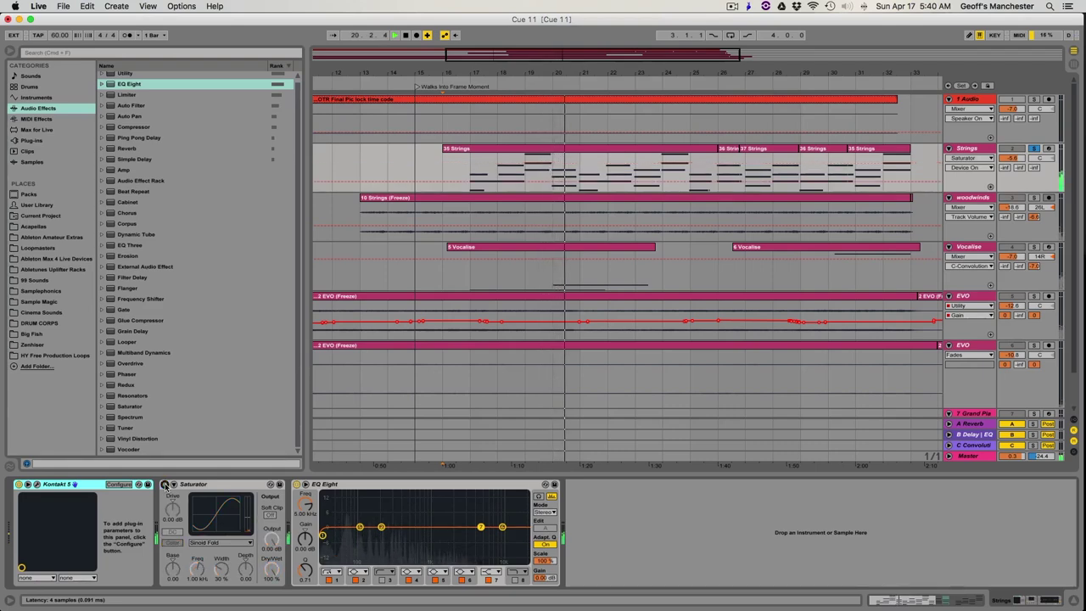
pyautogui.click(165, 484)
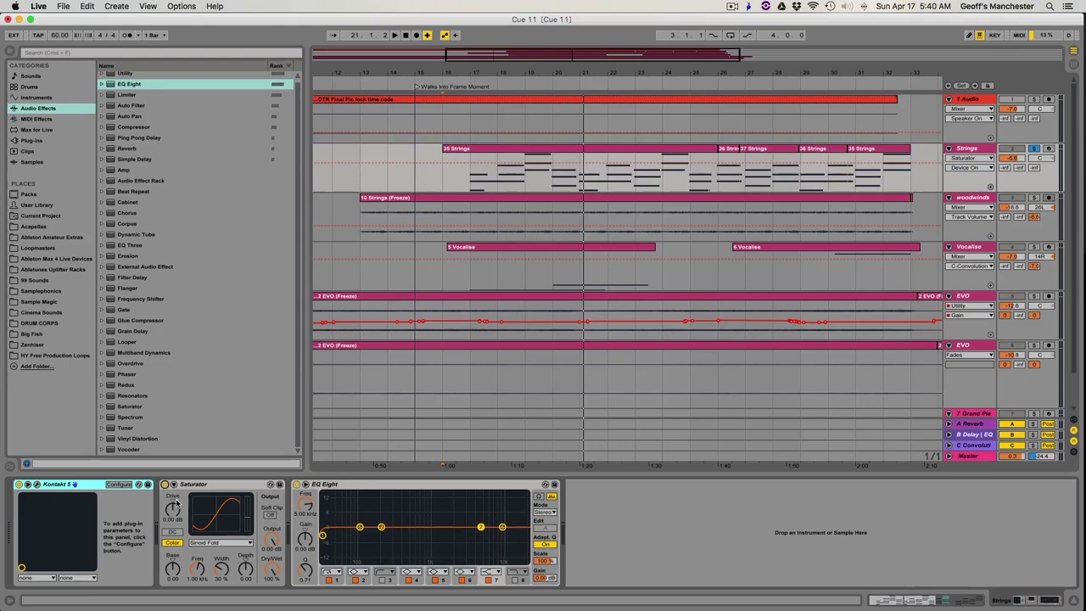
# Keep the Strings Saturator on Sinoid Fold with Color enabled, set its frequency to 961 Hz, and show its Dry/Wet parameter
pyautogui.click(226, 544)
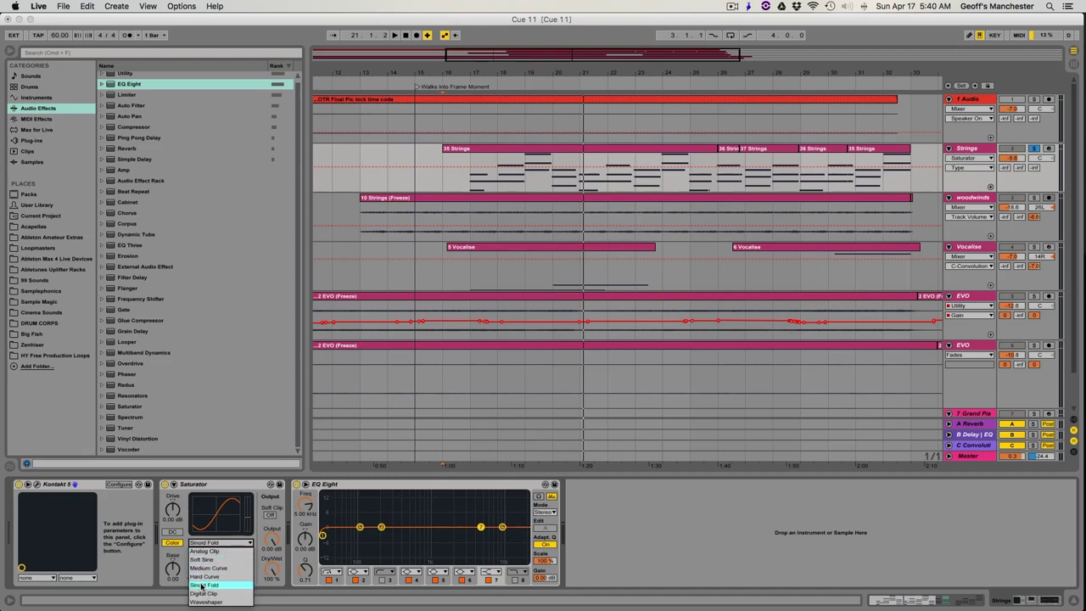
pyautogui.click(201, 584)
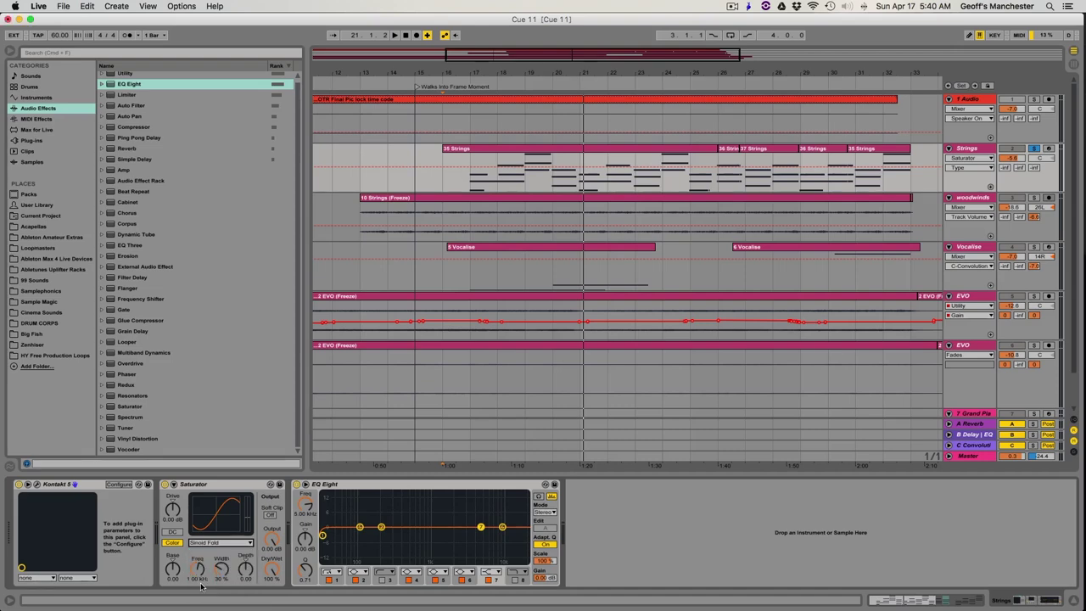
pyautogui.click(170, 543)
pyautogui.click(171, 542)
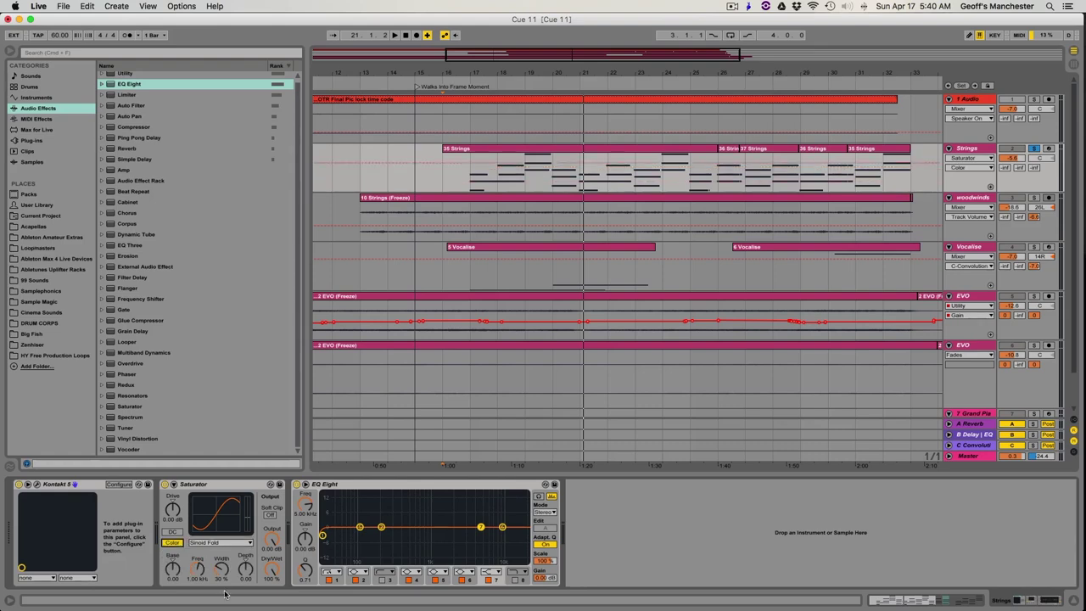
pyautogui.moveTo(198, 576); pyautogui.dragTo(199, 574)
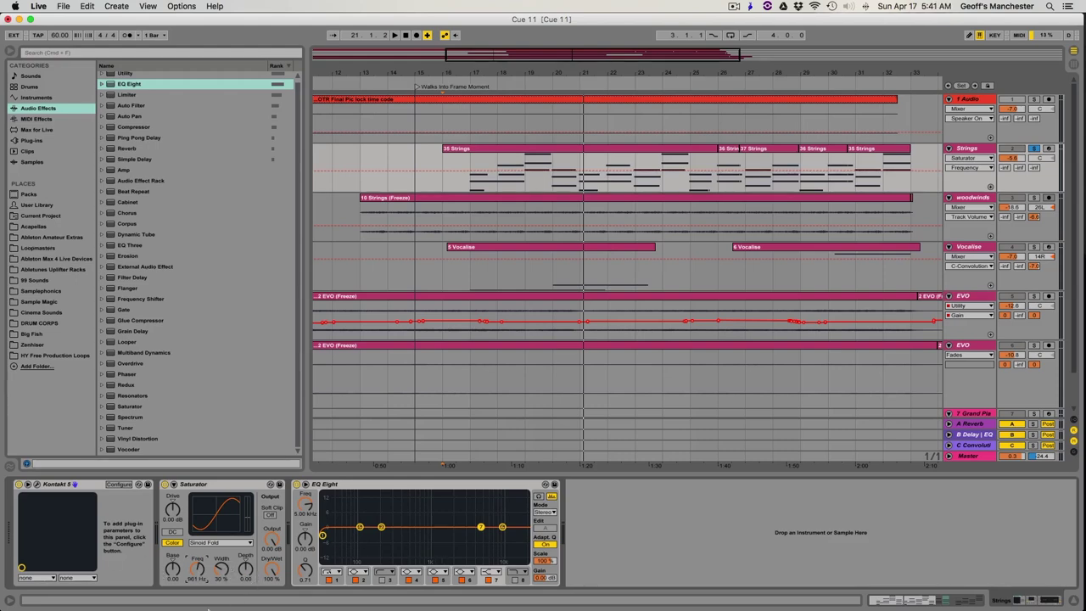
pyautogui.click(273, 574)
# Play the cue from bar 16, unsolo the Strings track to hear the full mix, and view the whole arrangement
pyautogui.press('space')
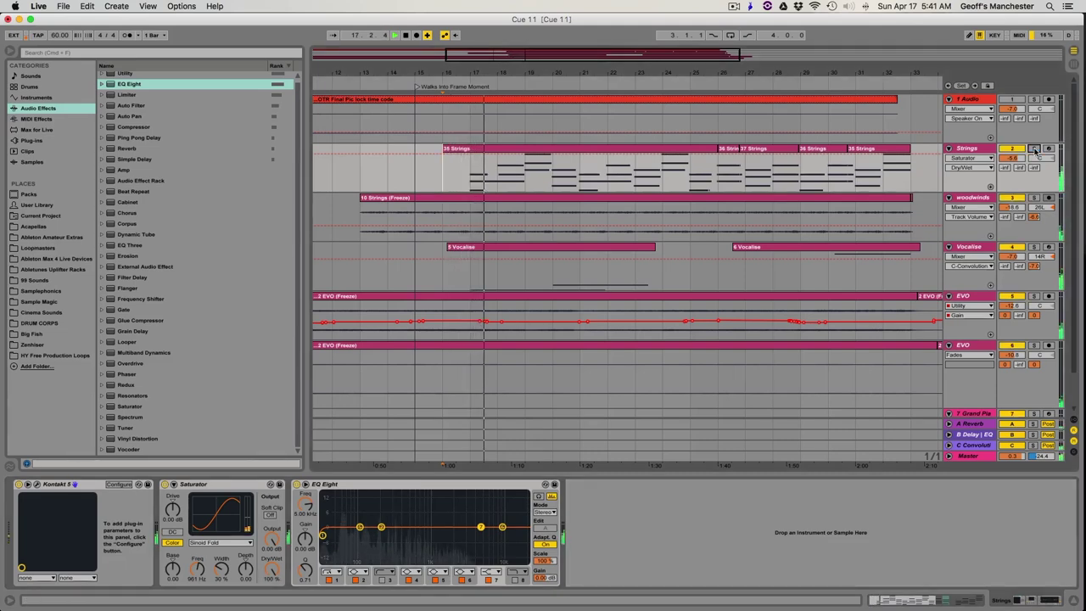
pyautogui.scroll(-1, 664, 254)
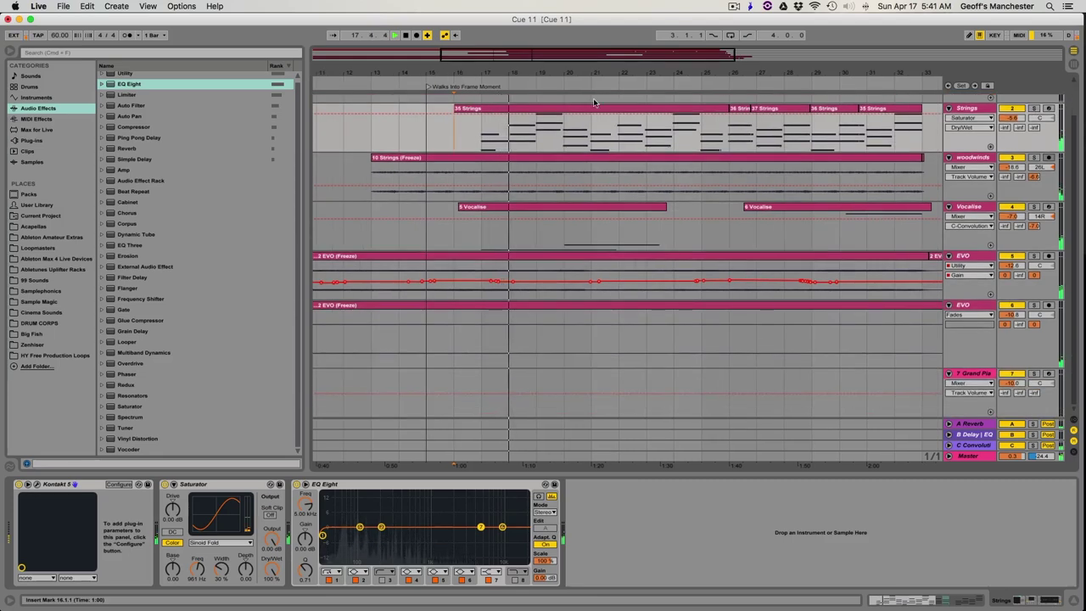
pyautogui.moveTo(572, 75); pyautogui.dragTo(523, 74)
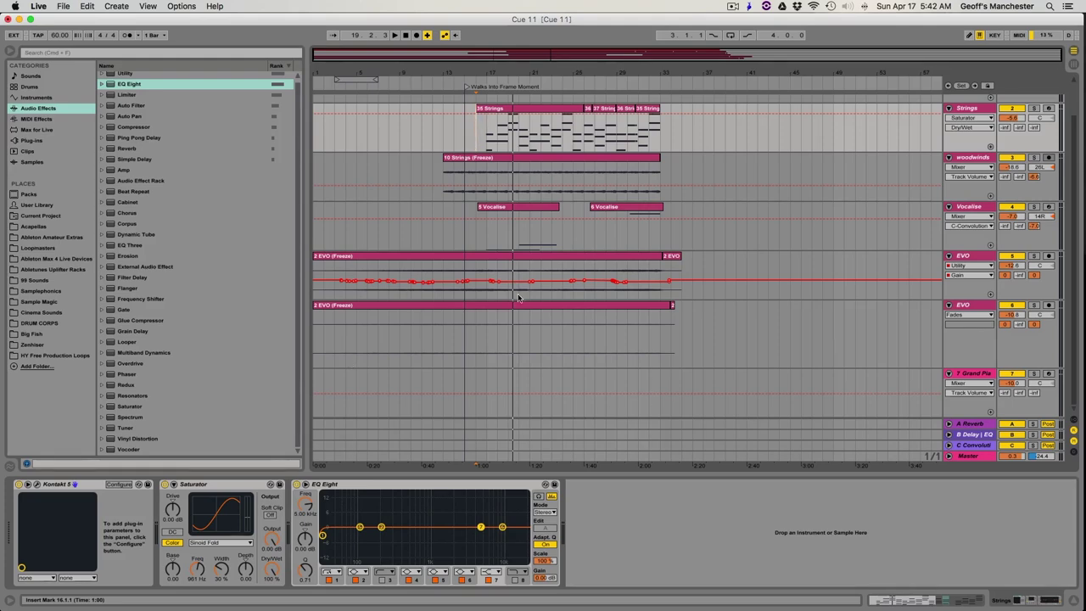
pyautogui.scroll(2, 517, 296)
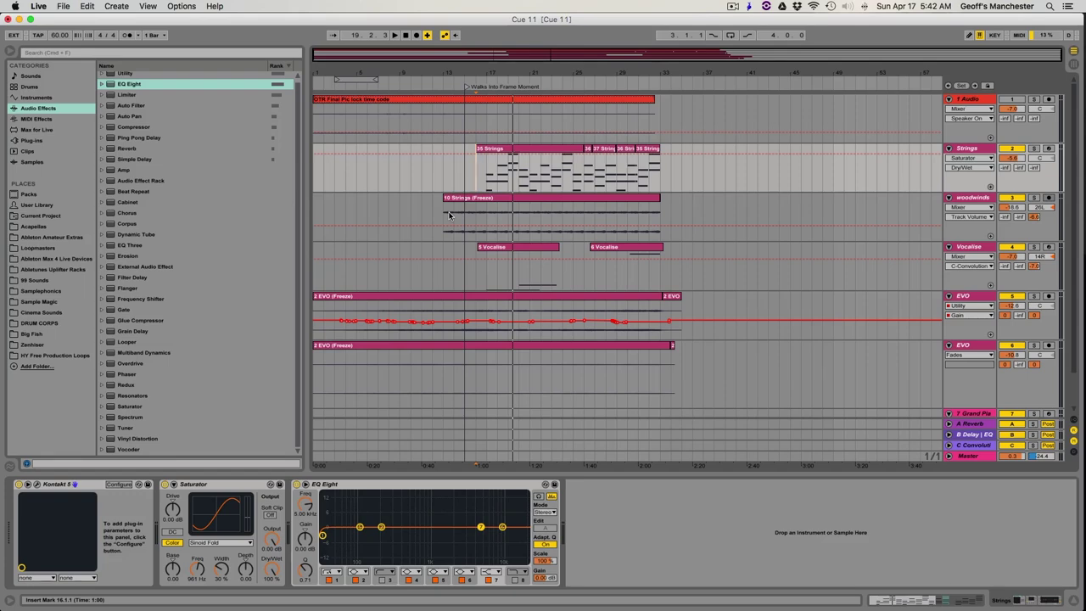